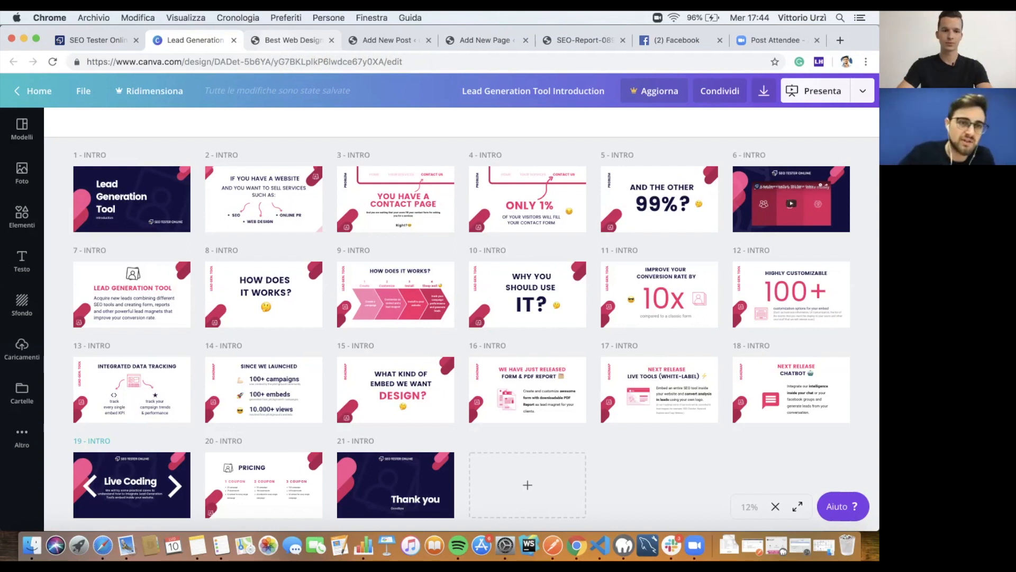
Step: Leave the Canva slide deck for the SEO Tester Online Lead Generation dashboard
key("ctrl+shift+Tab")
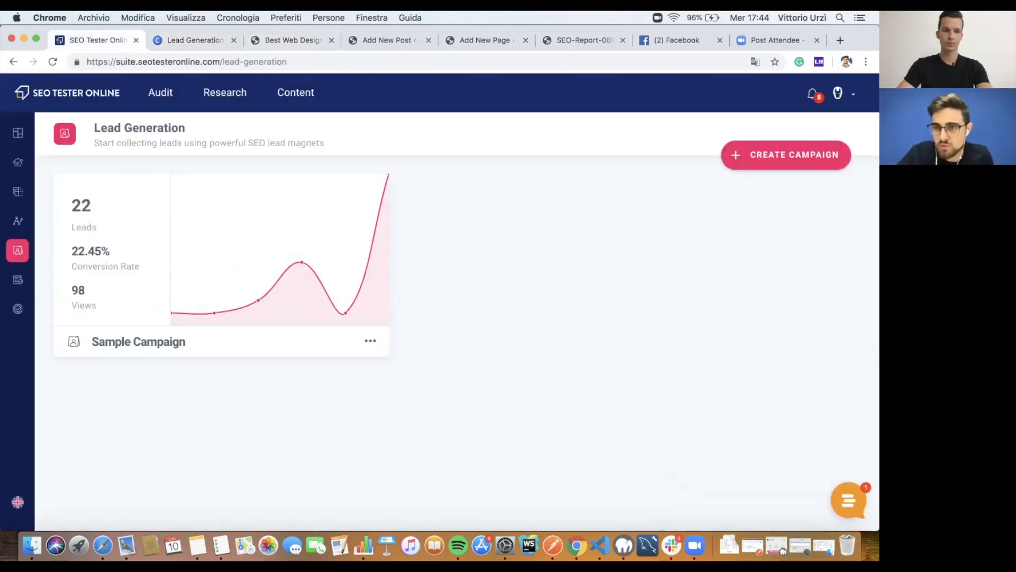
Step: Create a new lead generation campaign named 'pitchground'
left_click(786, 155)
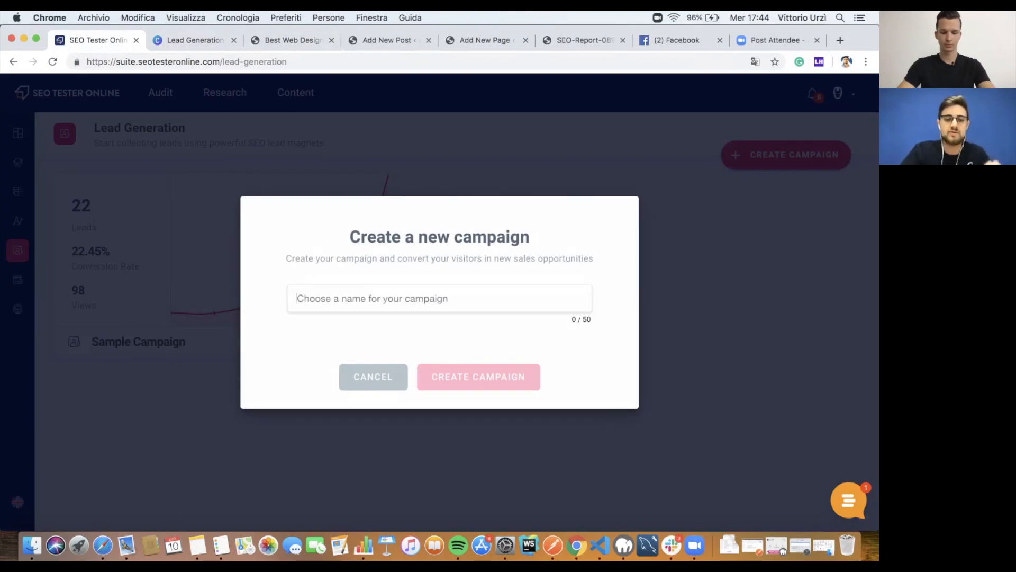
left_click(439, 298)
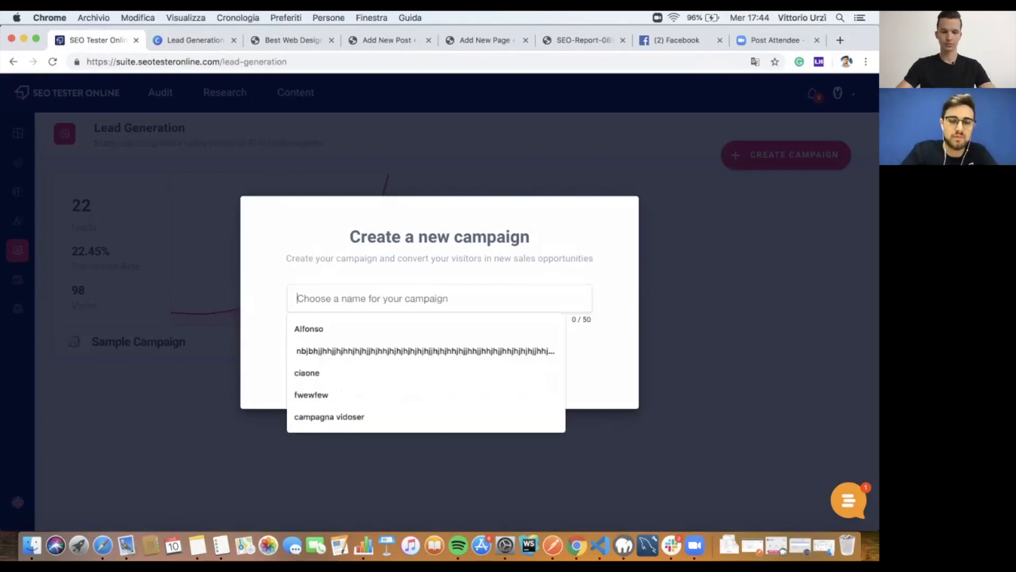
type("e")
key("BackSpace")
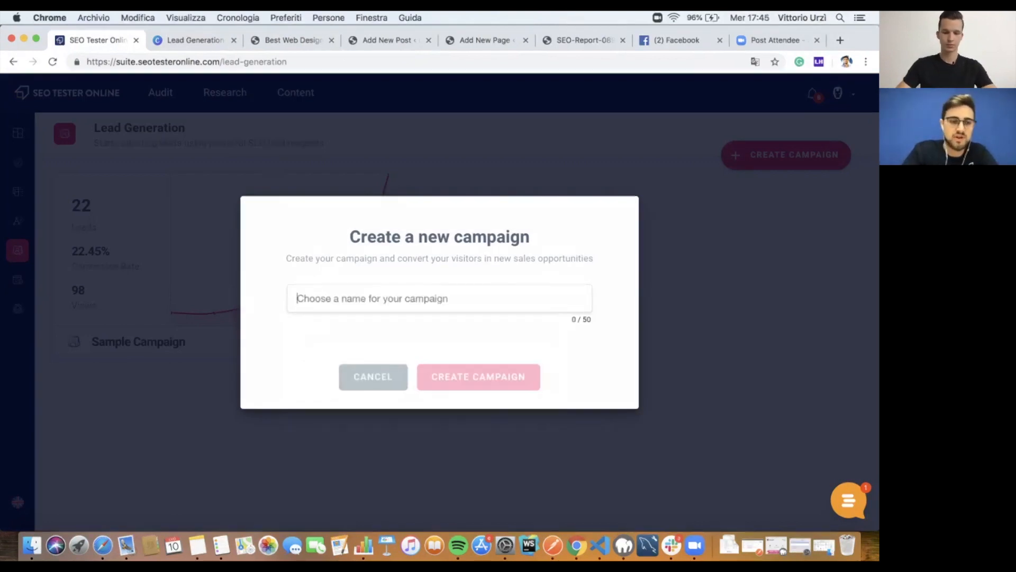
type("pitchground")
key("Return")
Step: Create a new embed in the campaign named 'Embed for html'
left_click(456, 394)
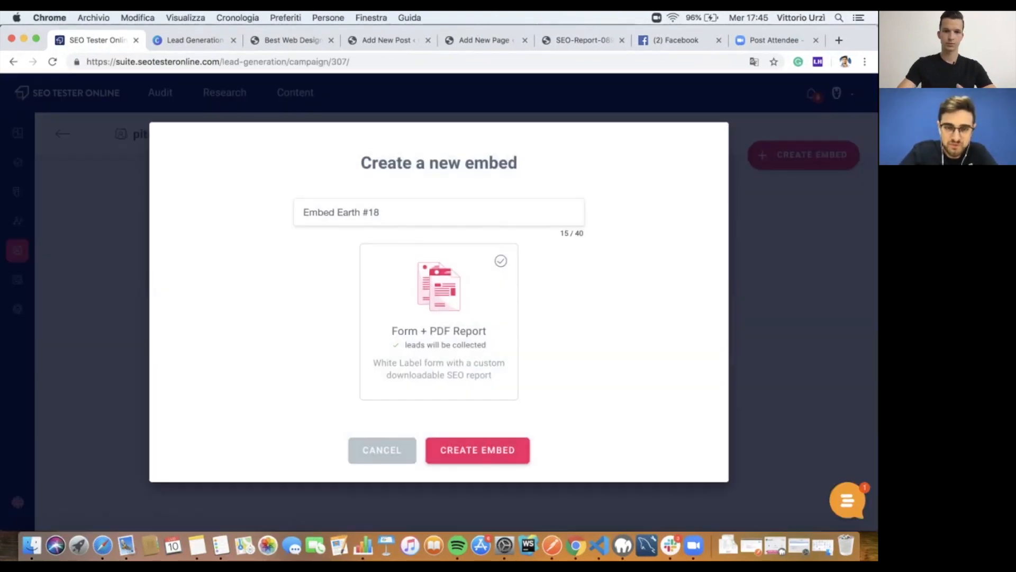
left_click_drag(380, 212, 303, 212)
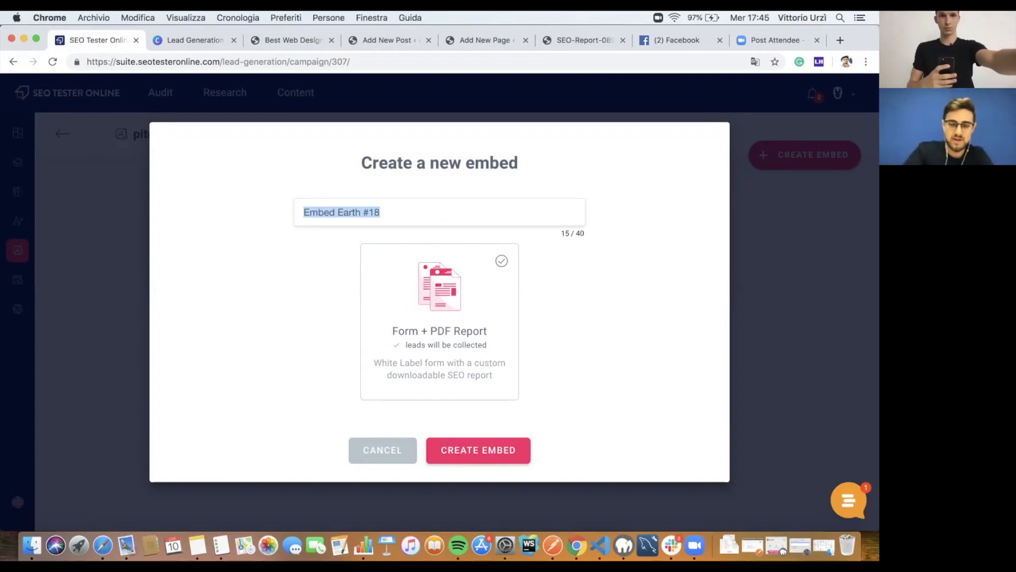
key("BackSpace")
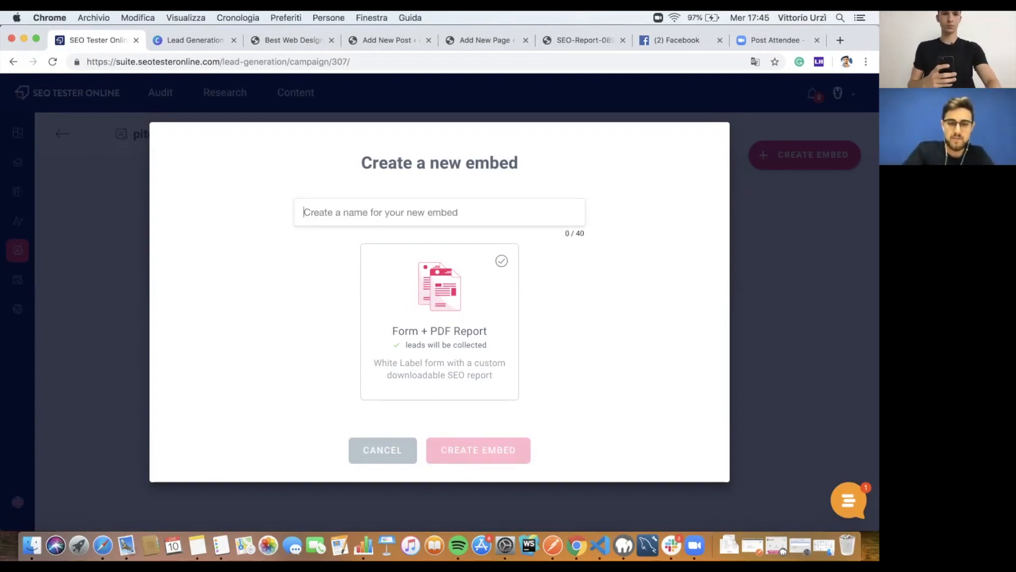
type("Embed for html")
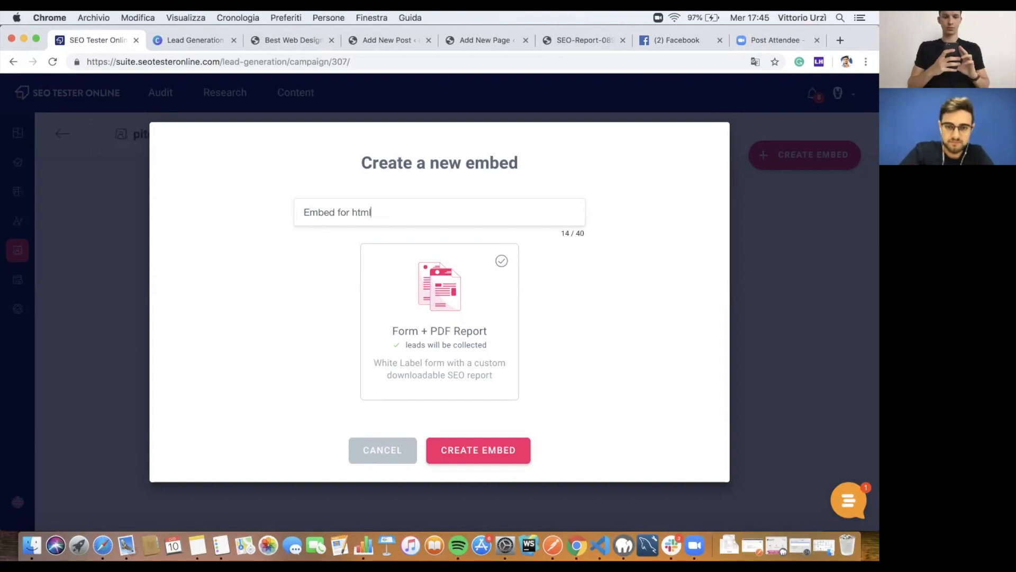
left_click(479, 450)
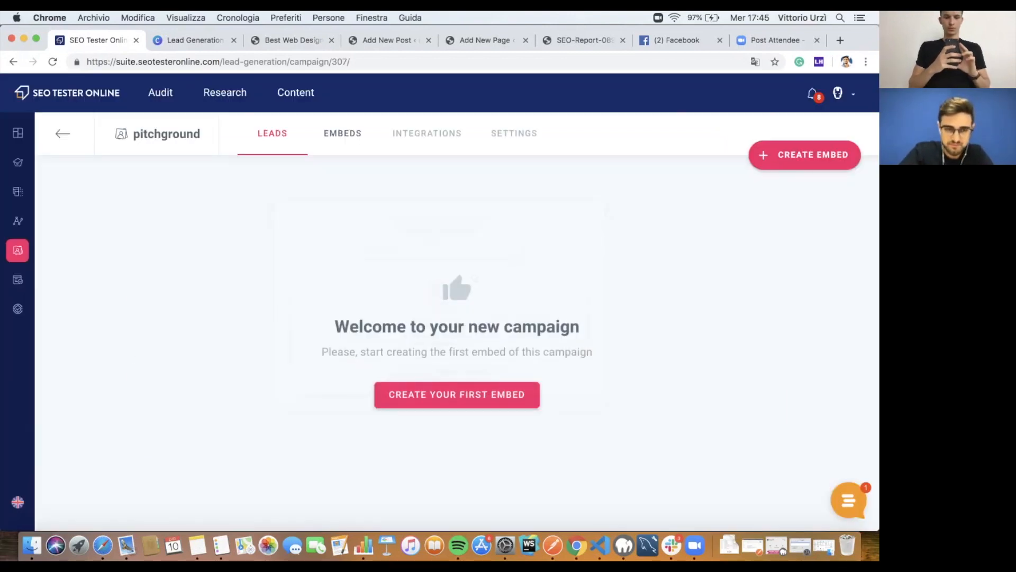
Step: Change the embed form title to 'SEO Report for you'
scroll(305, 344, "down", 2)
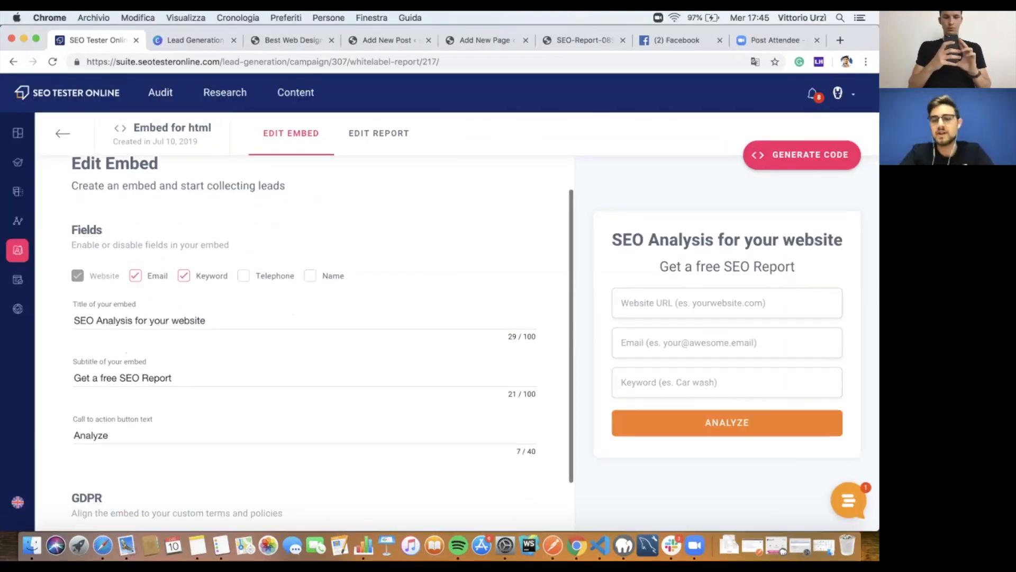
scroll(304, 344, "up", 1)
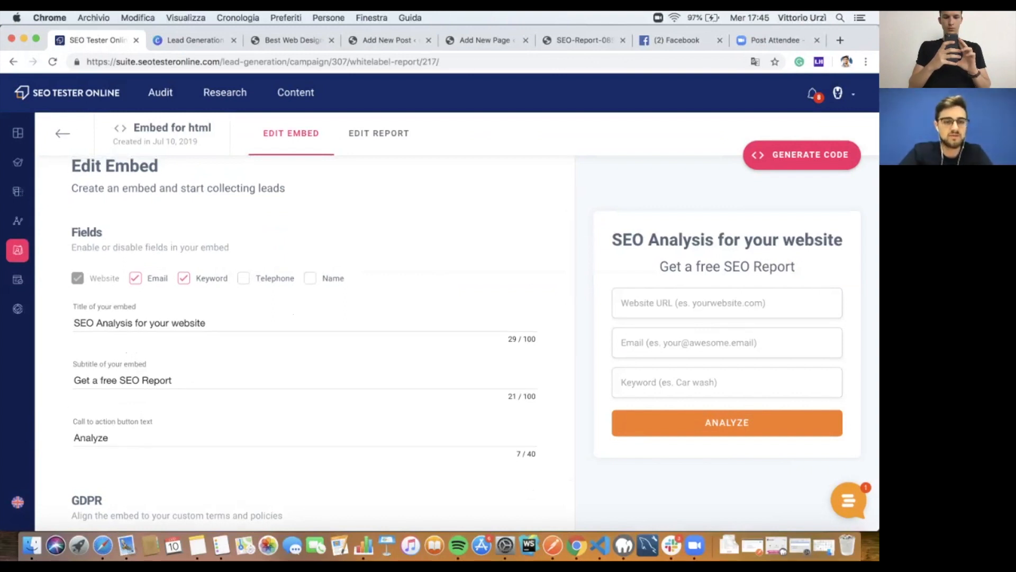
scroll(304, 344, "up", 2)
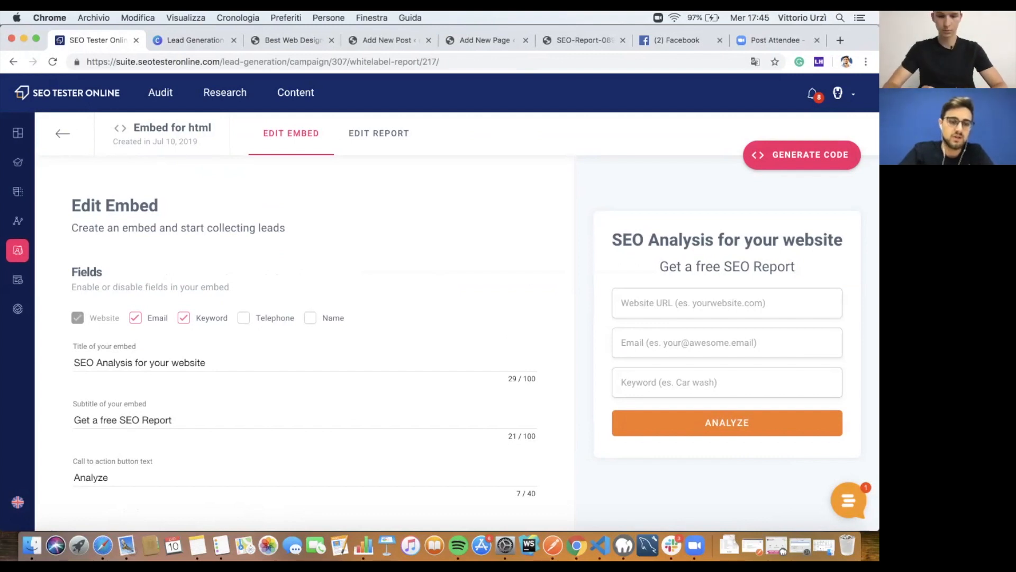
scroll(304, 344, "down", 2)
scroll(305, 338, "down", 1)
double_click(158, 356)
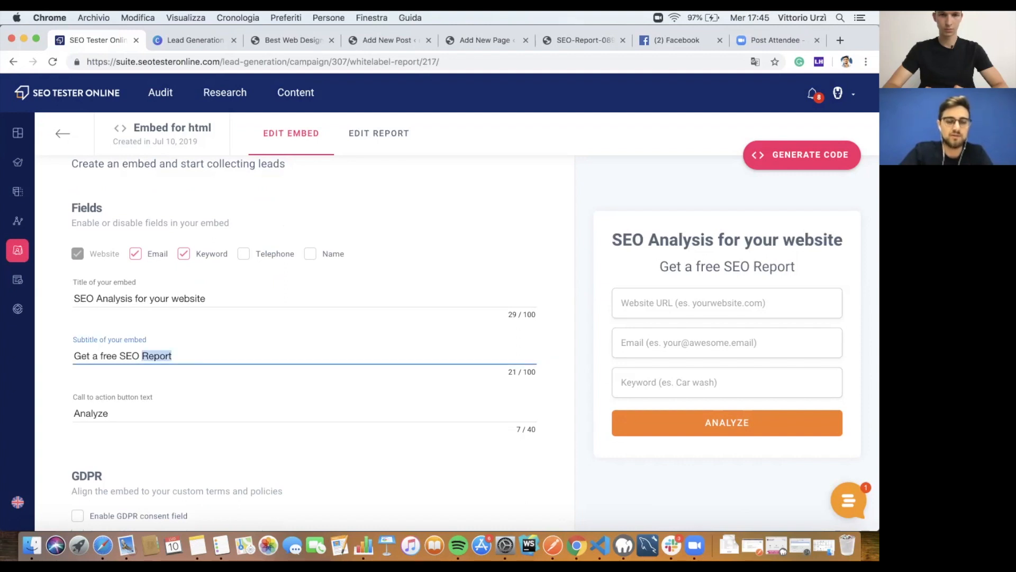
scroll(305, 344, "up", 2)
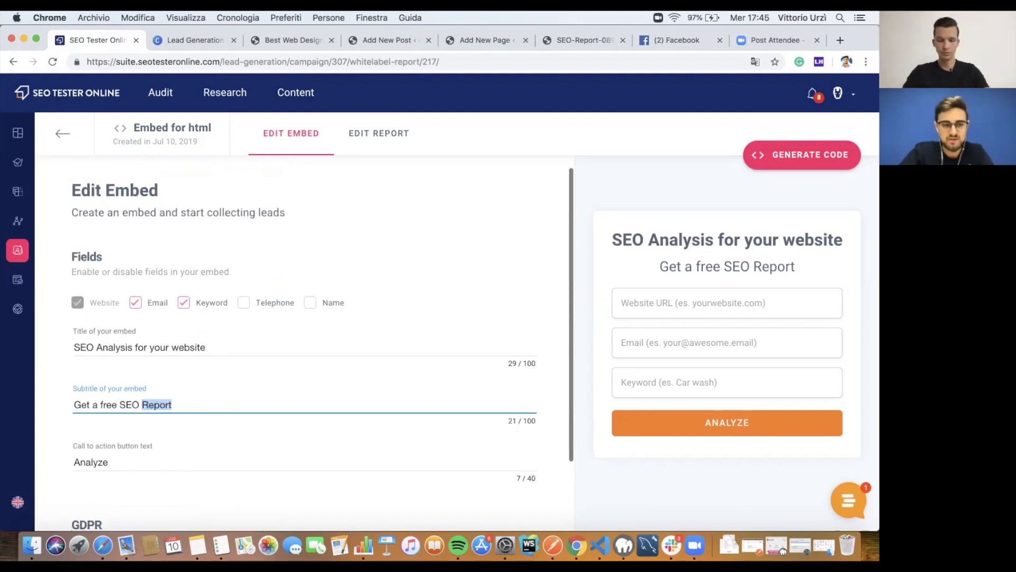
triple_click(139, 347)
left_click(139, 347)
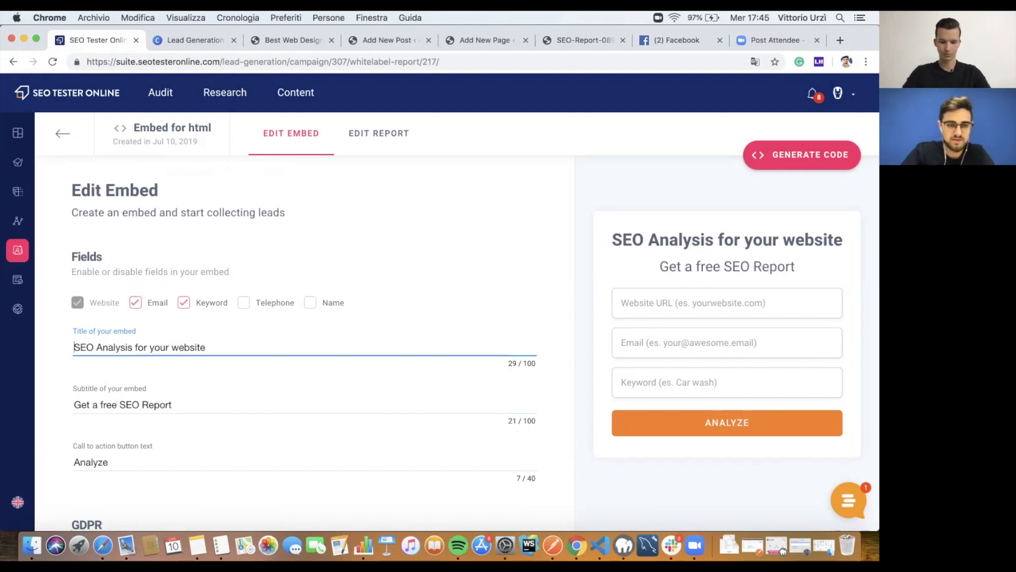
key("shift+super+Left")
key("shift+alt+Right")
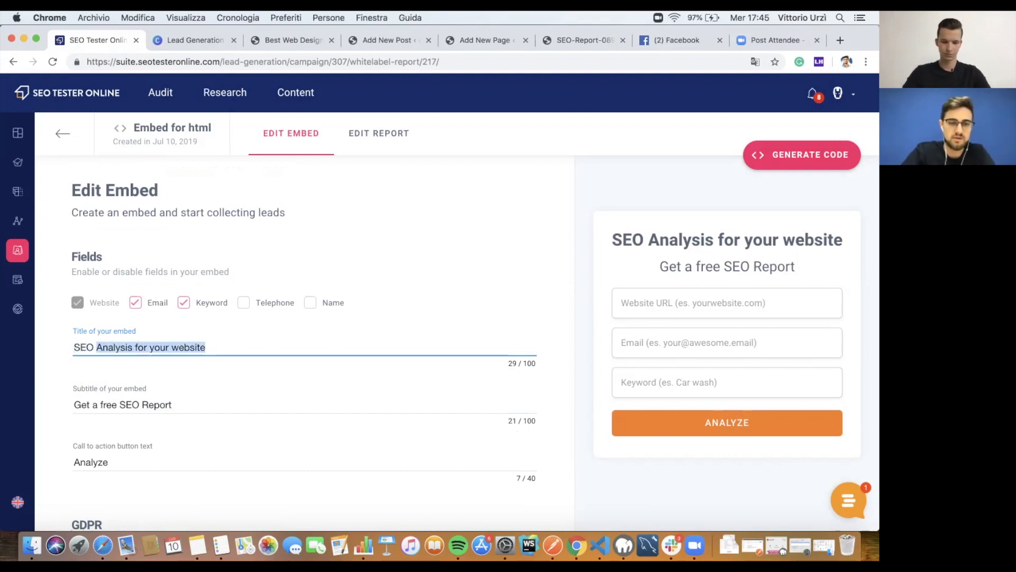
key("BackSpace")
type("Report for")
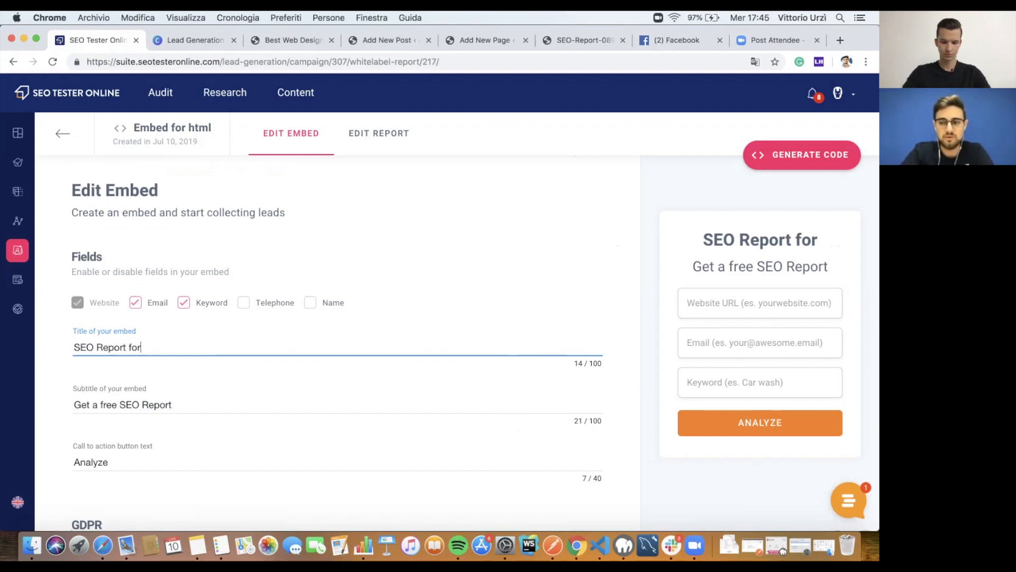
type(" you")
Step: Set the subtitle to 'download now a report' and the call to action to 'download'
key("Tab")
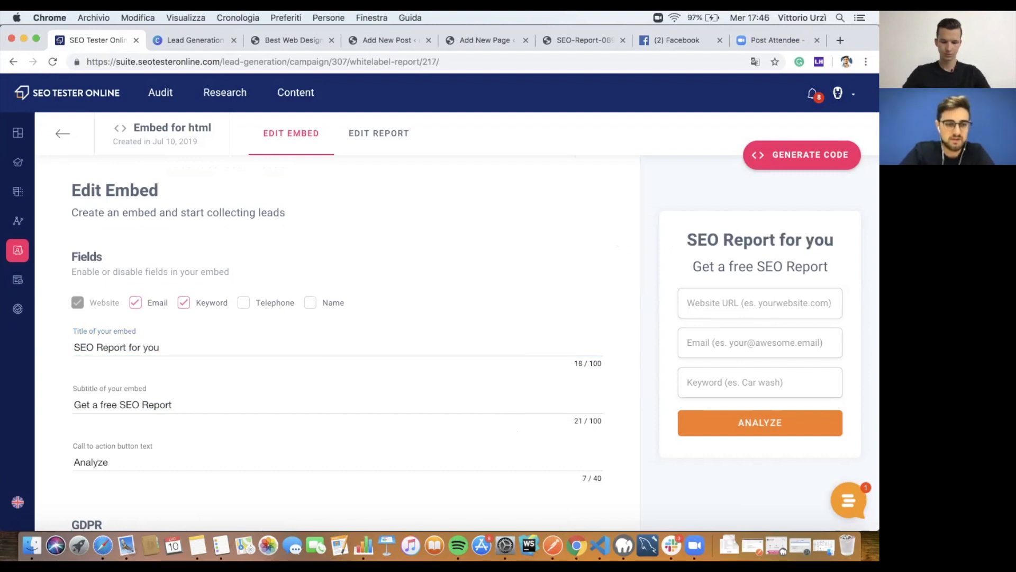
type("download now a report")
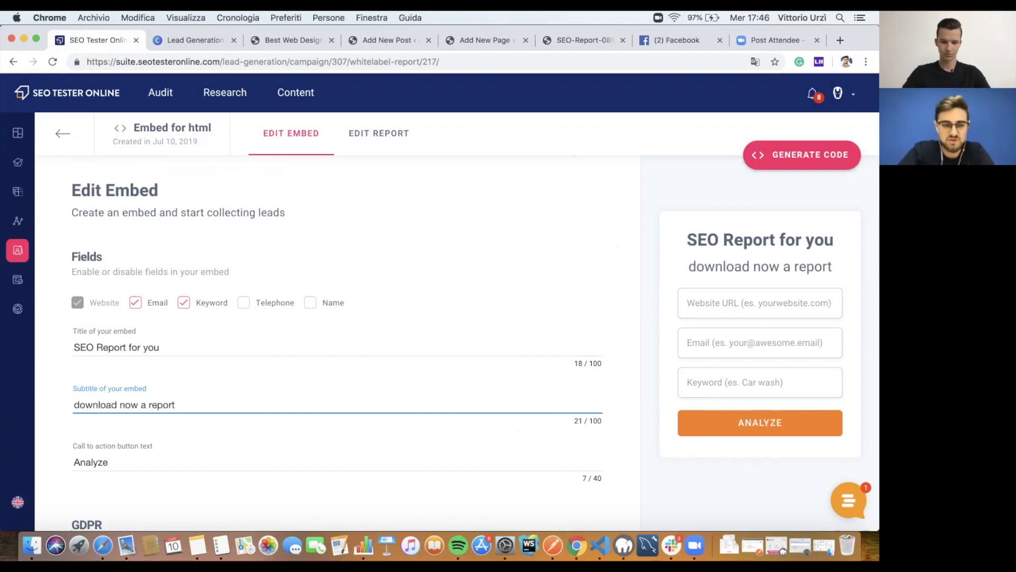
key("Tab")
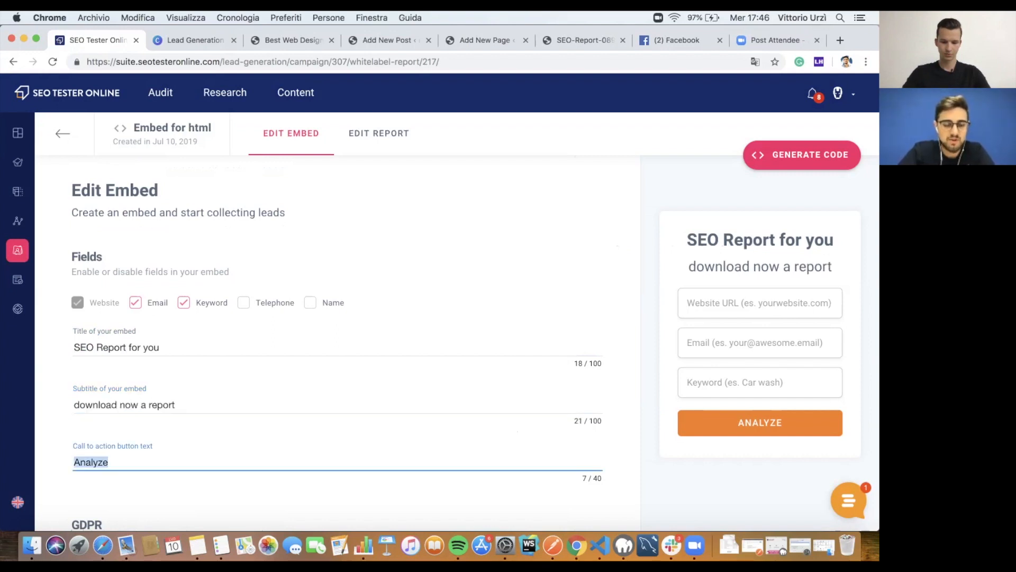
scroll(339, 344, "down", 2)
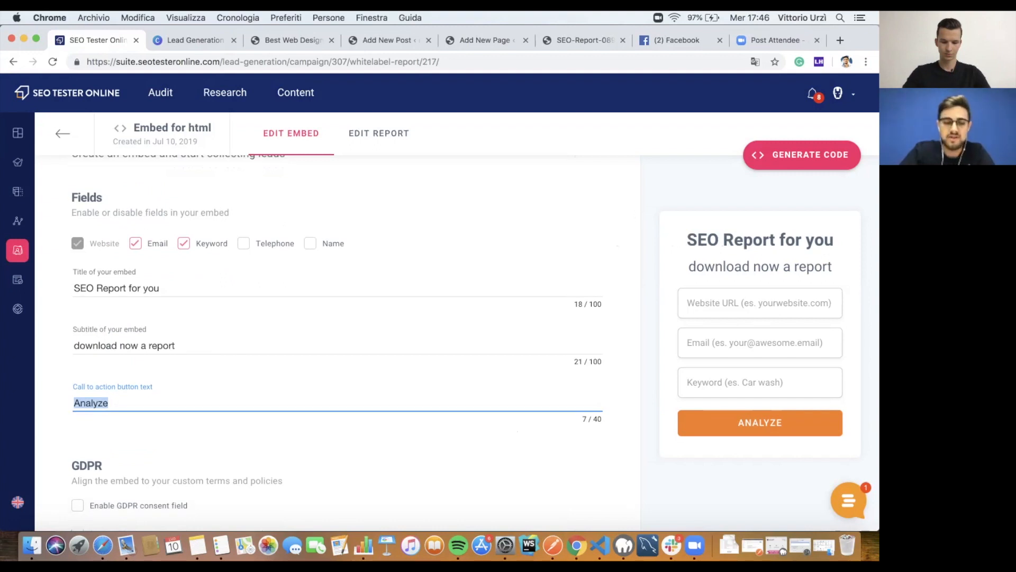
type("download")
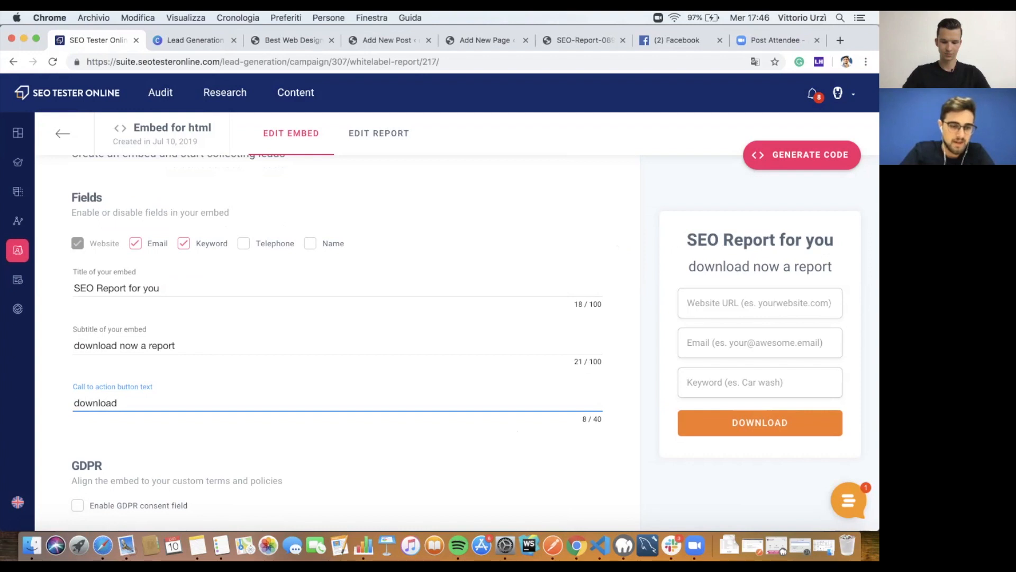
Step: Enable the GDPR consent field on the form
scroll(337, 344, "down", 1)
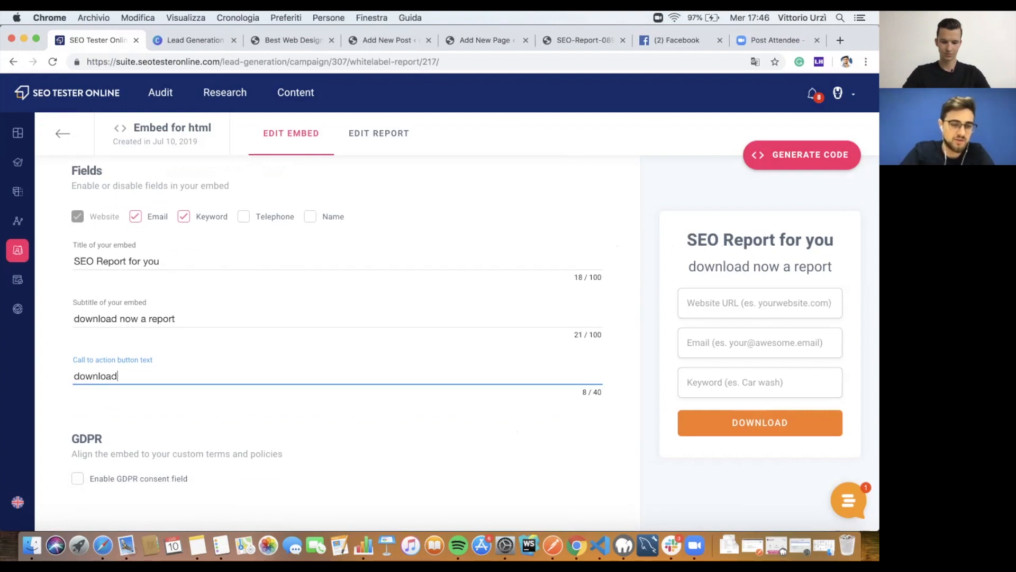
left_click(77, 478)
scroll(338, 344, "down", 3)
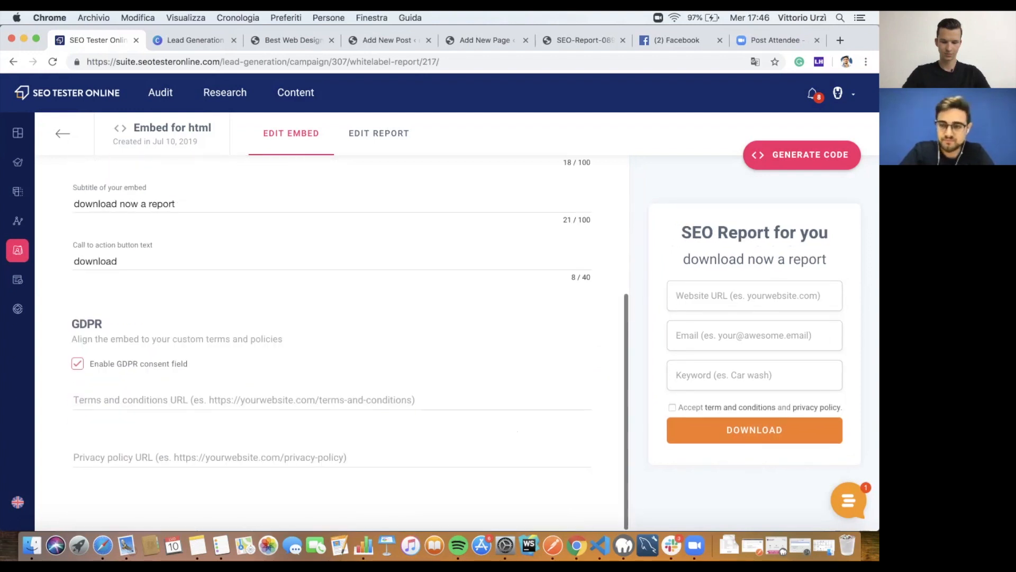
scroll(338, 344, "up", 5)
scroll(338, 344, "down", 4)
scroll(338, 344, "up", 7)
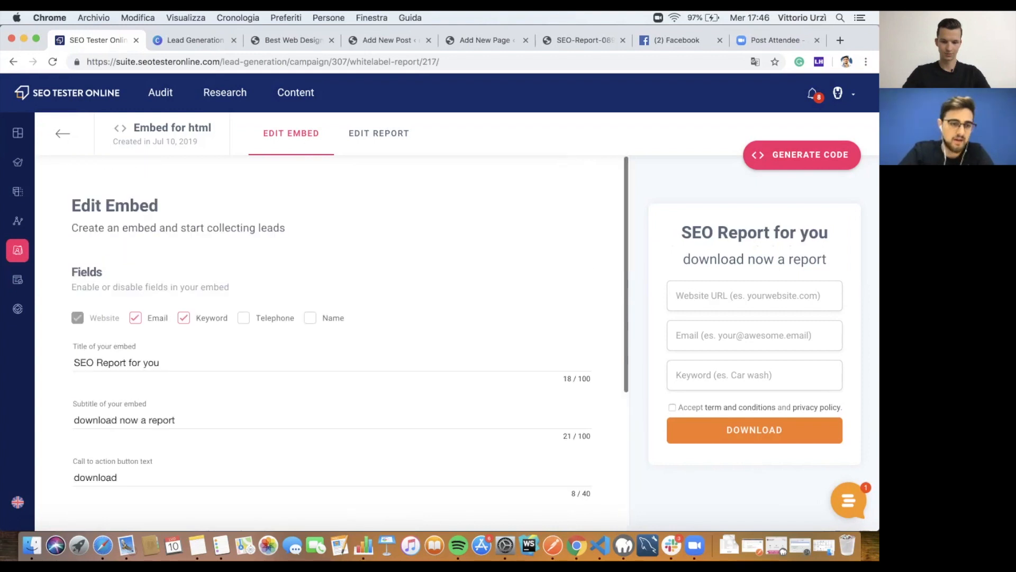
scroll(338, 344, "down", 5)
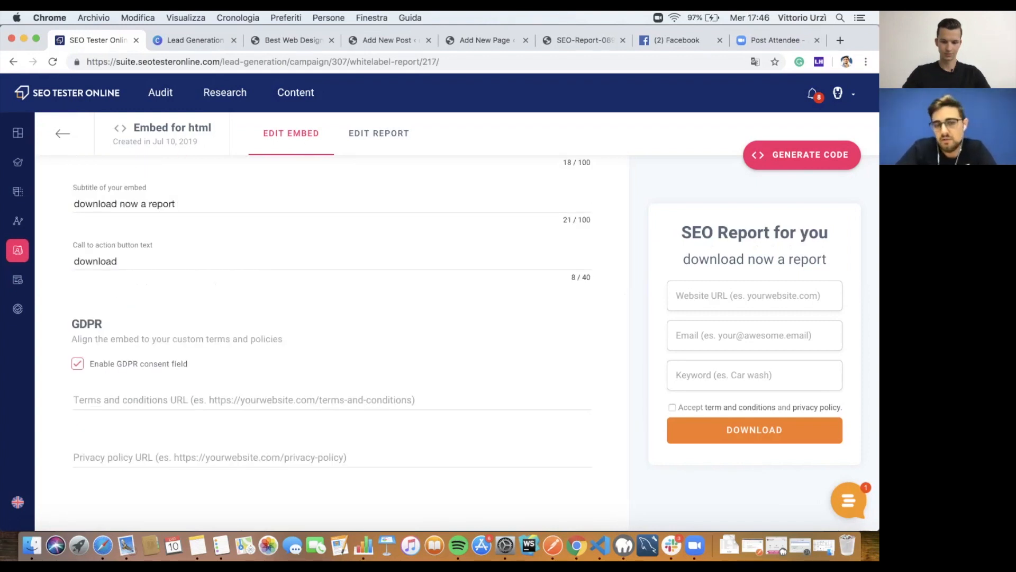
scroll(338, 344, "up", 4)
scroll(337, 344, "down", 3)
scroll(337, 344, "up", 2)
scroll(338, 344, "down", 3)
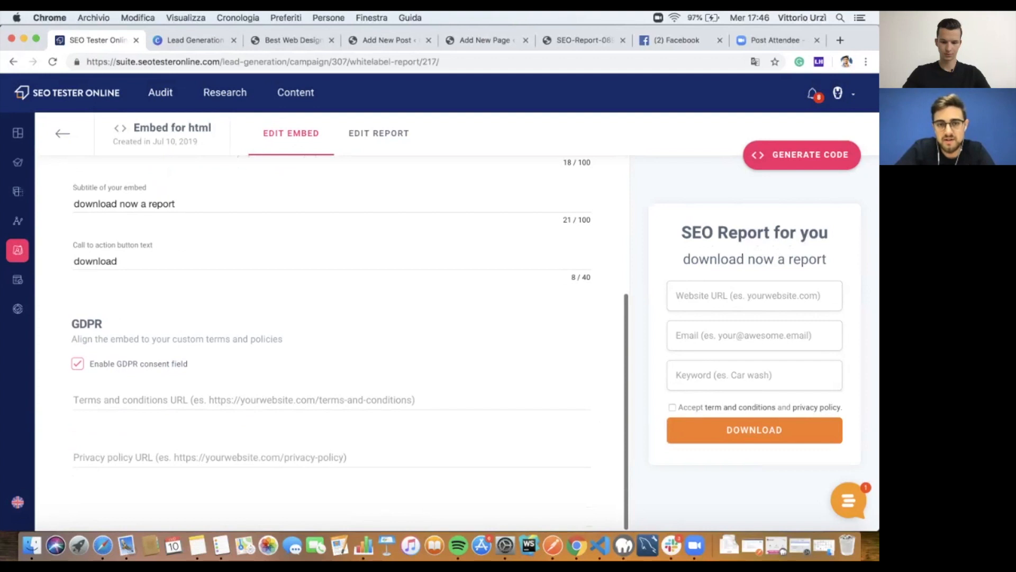
left_click(379, 133)
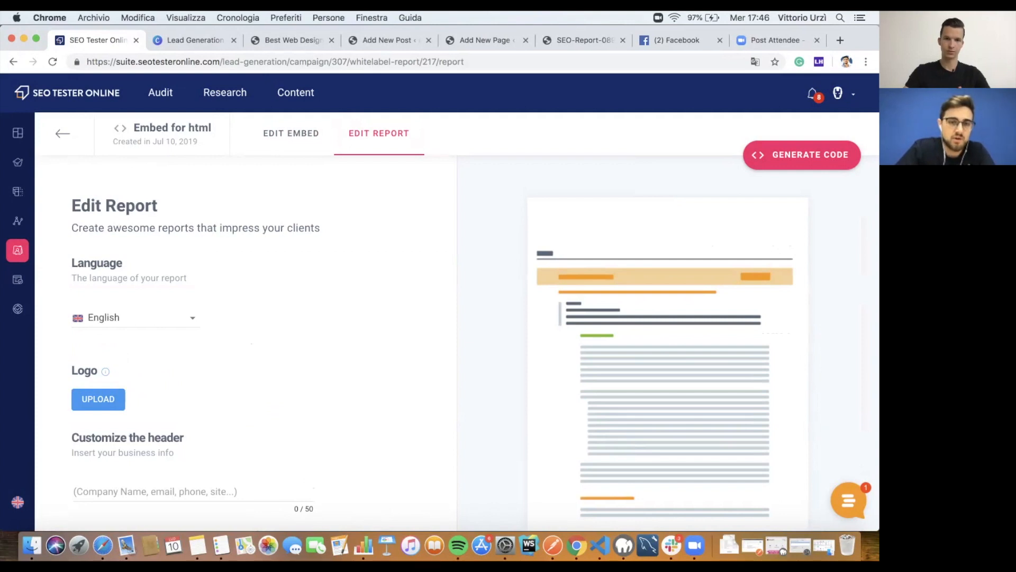
Step: Keep English as the report language and bring up the logo library picker
left_click(291, 133)
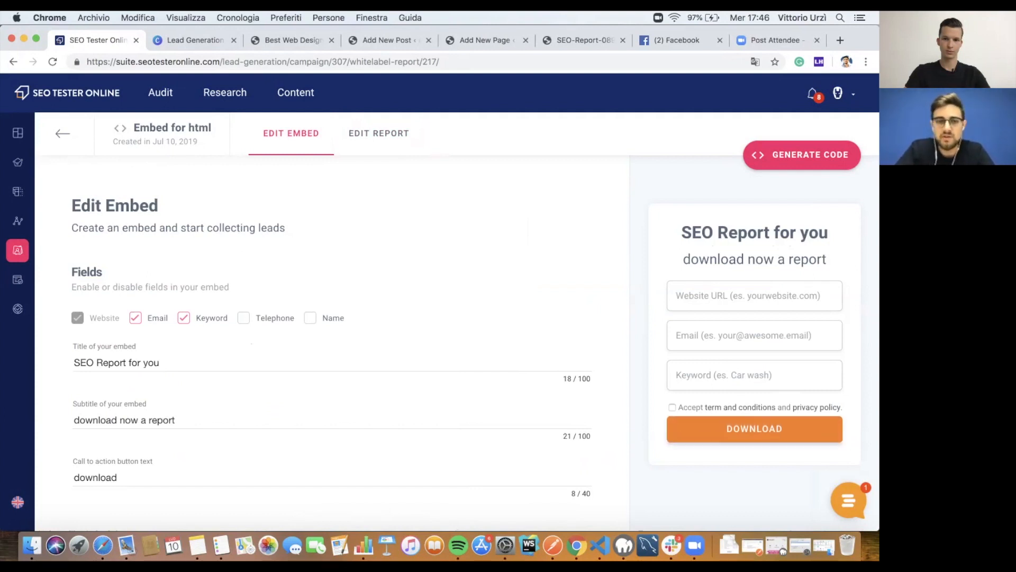
left_click(387, 137)
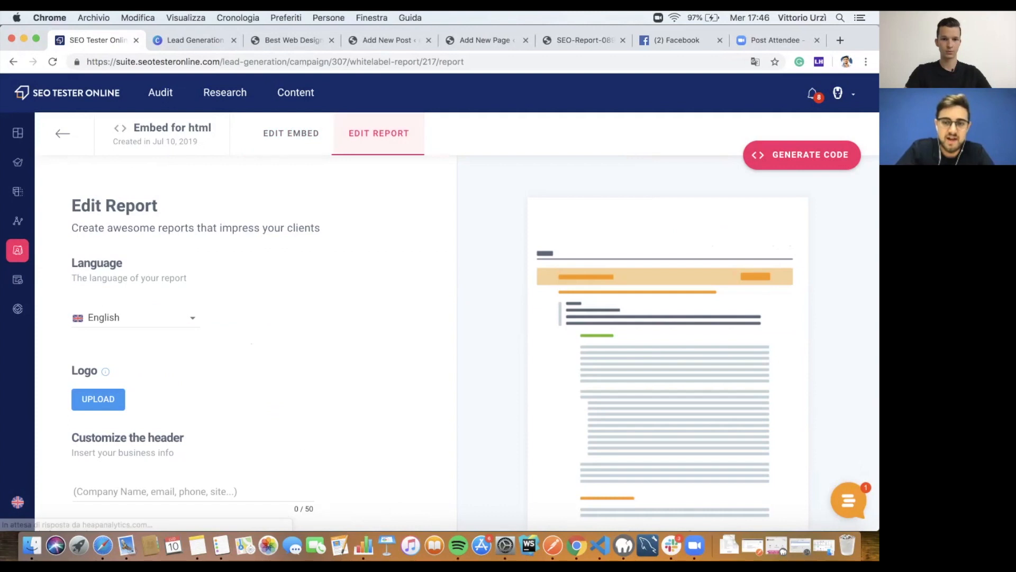
scroll(246, 344, "down", 2)
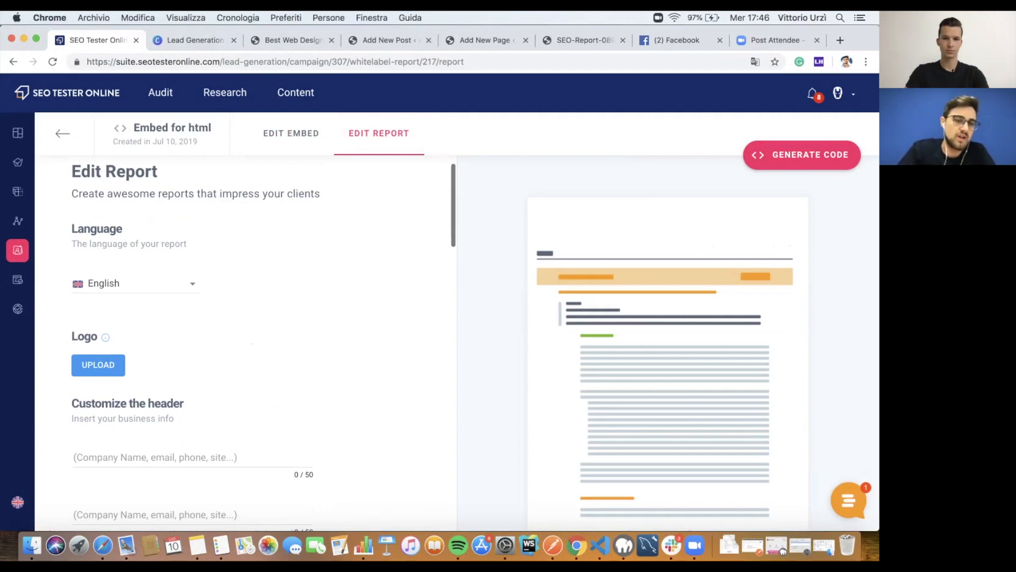
left_click(136, 284)
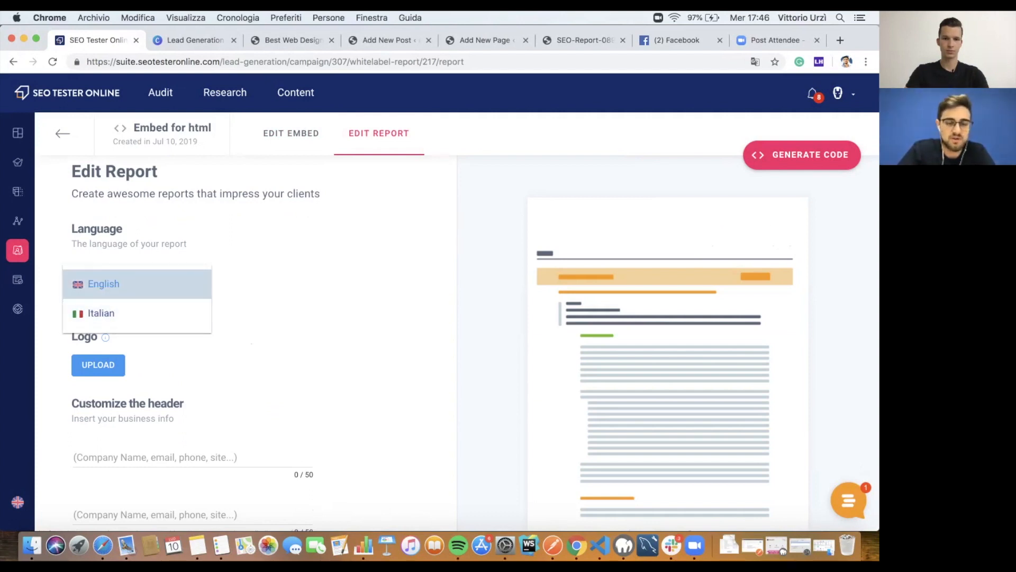
left_click(139, 282)
scroll(139, 281, "down", 2)
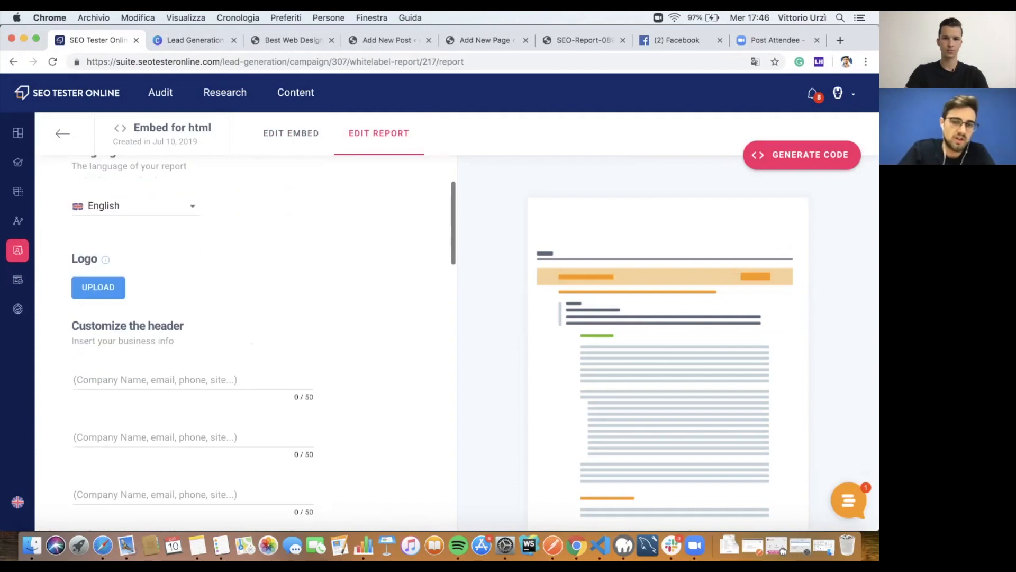
left_click(98, 285)
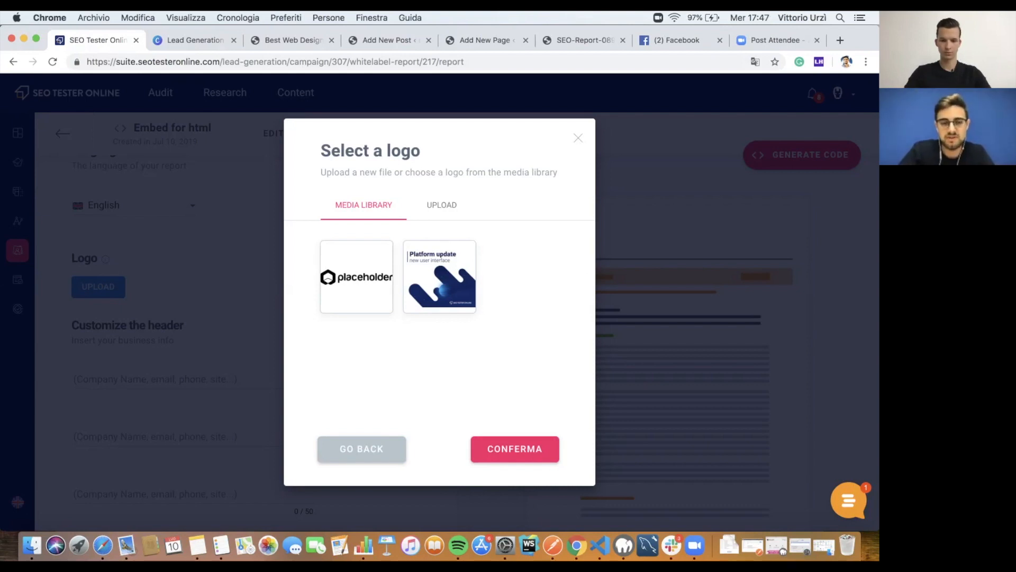
Step: Use the placeholder logo and set the first header line to pitchground.com
left_click(356, 277)
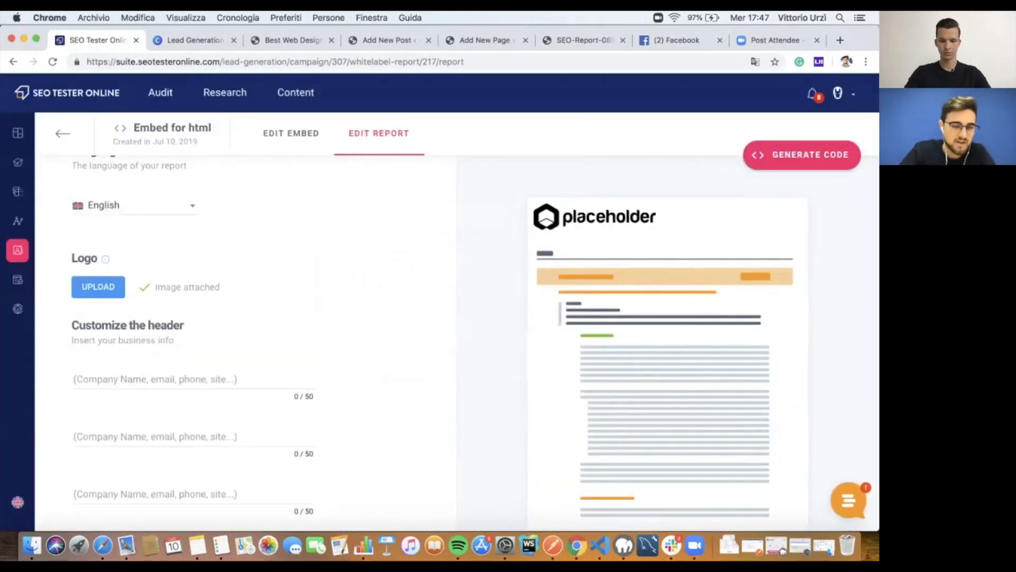
scroll(263, 339, "down", 2)
left_click(221, 330)
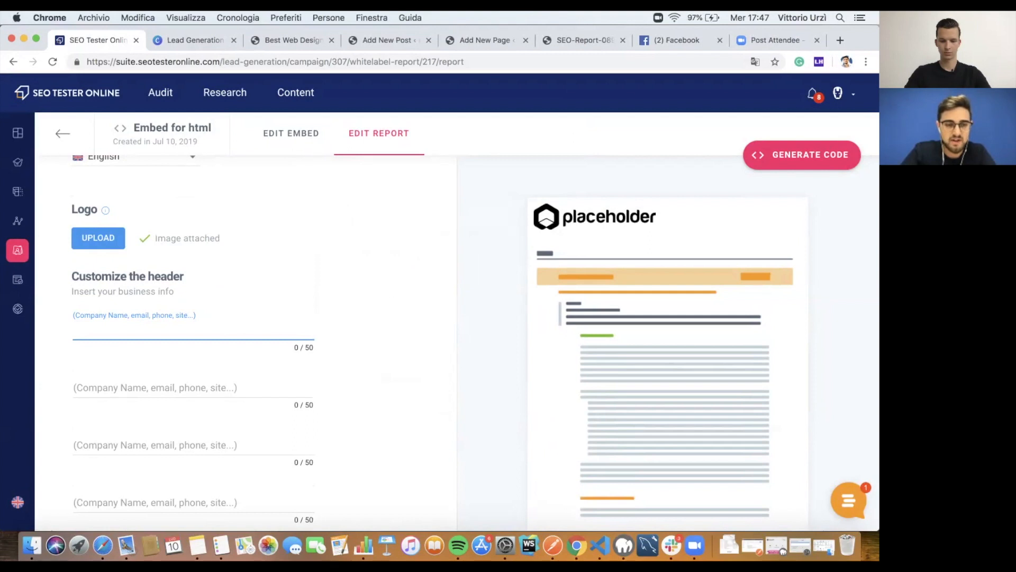
type("pitchground.com")
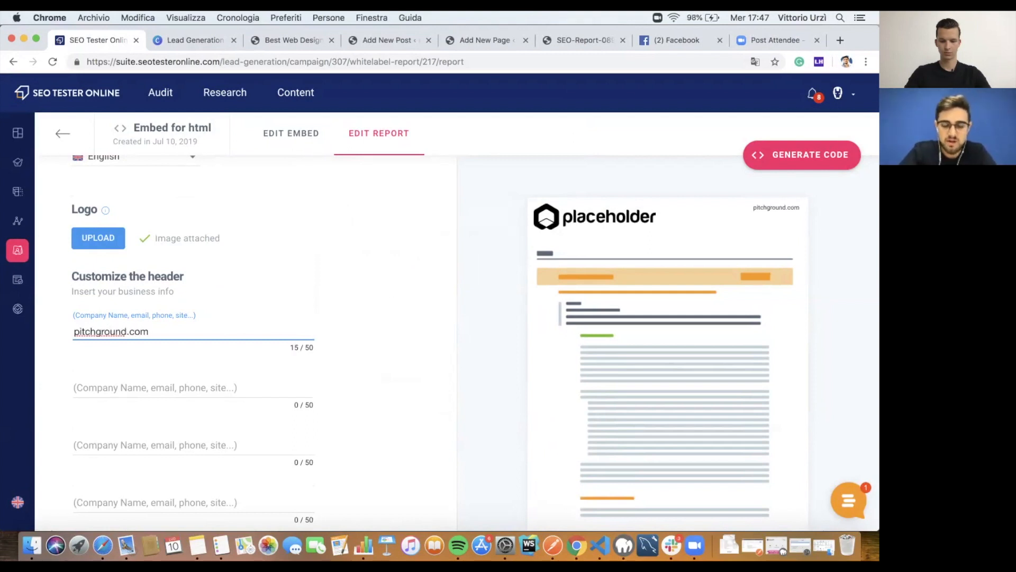
Step: Fill the second and third header lines with the contact's name and phone number
left_click(155, 388)
type("vittorio")
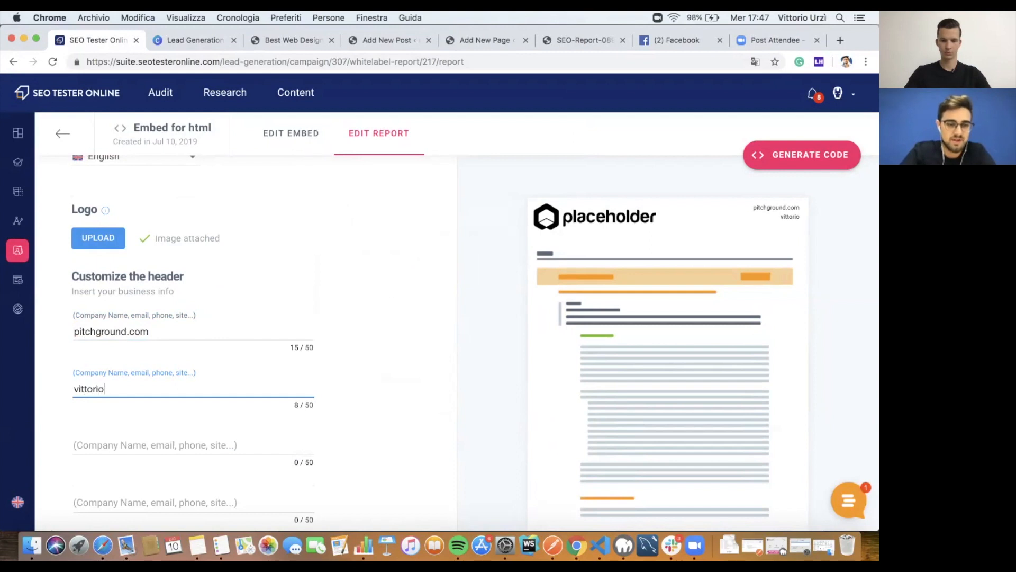
scroll(155, 389, "down", 1)
left_click(155, 391)
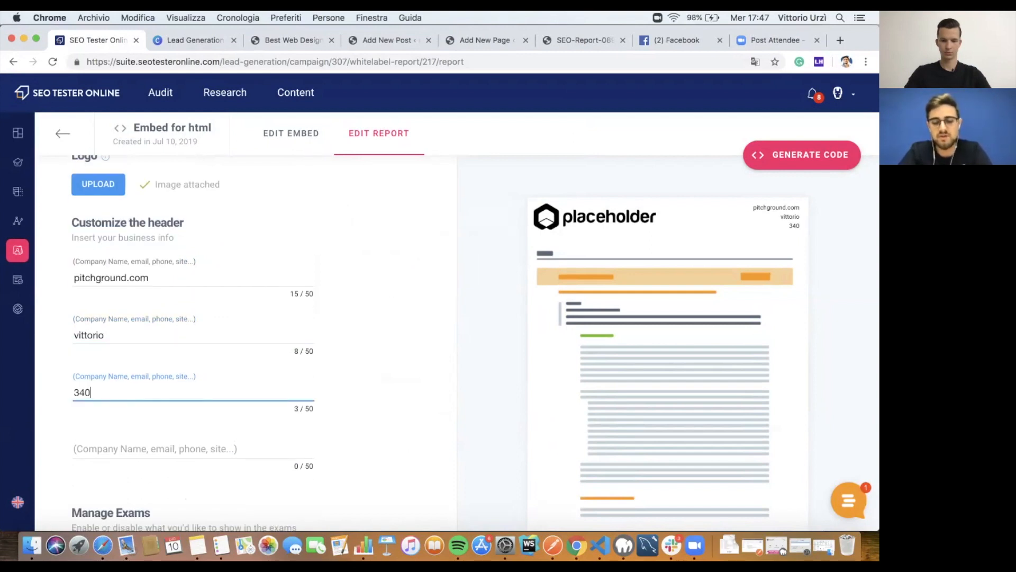
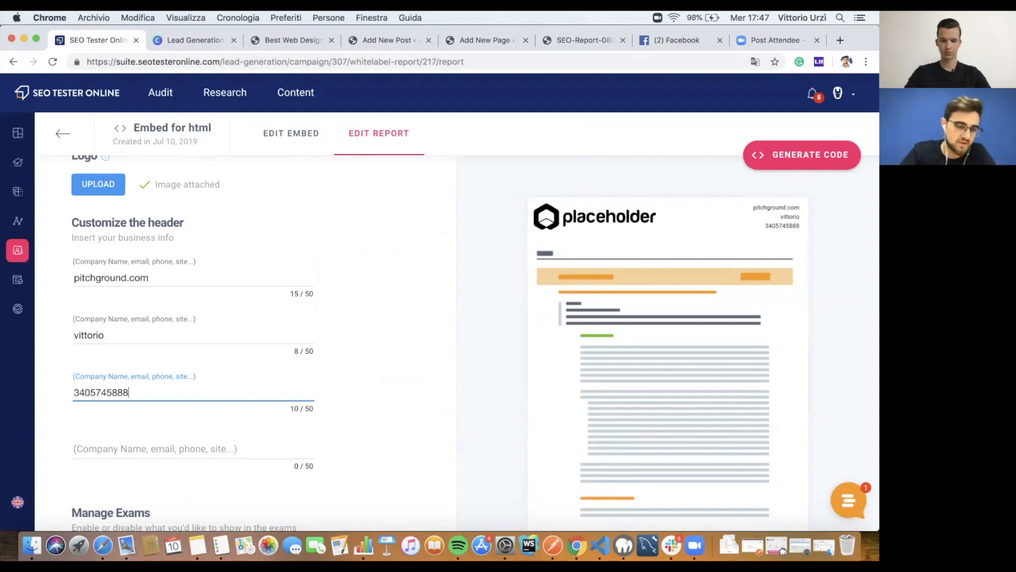
scroll(193, 343, "down", 1)
scroll(243, 344, "down", 5)
scroll(201, 343, "up", 1)
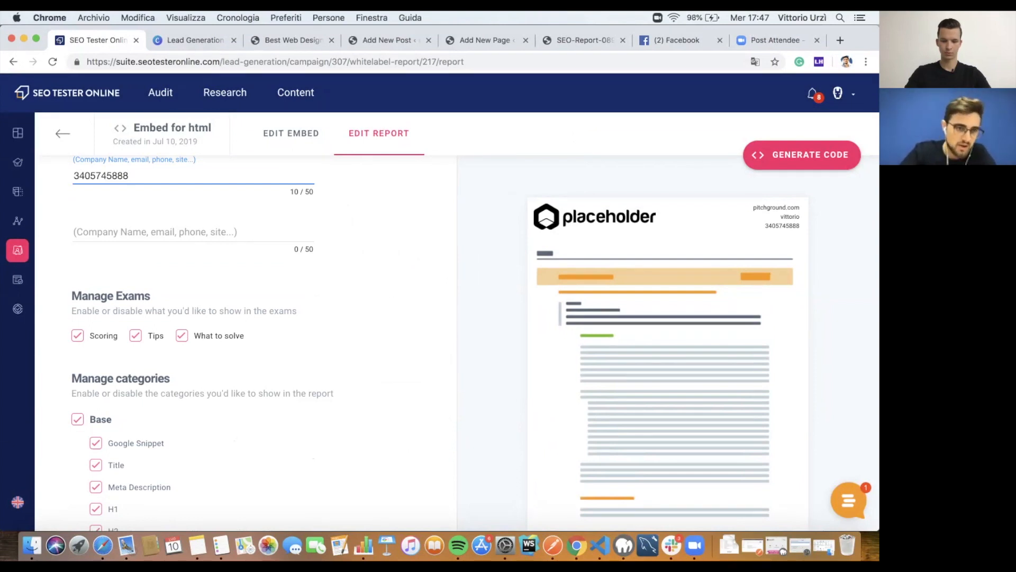
scroll(264, 343, "down", 2)
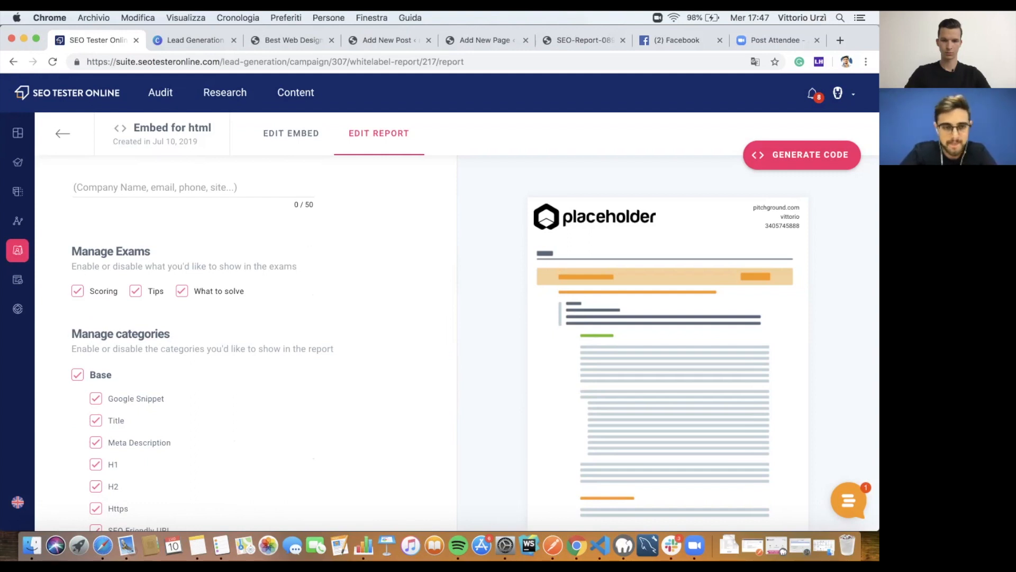
Step: Exclude the Speed checks from the report
scroll(263, 344, "down", 3)
scroll(263, 344, "down", 3)
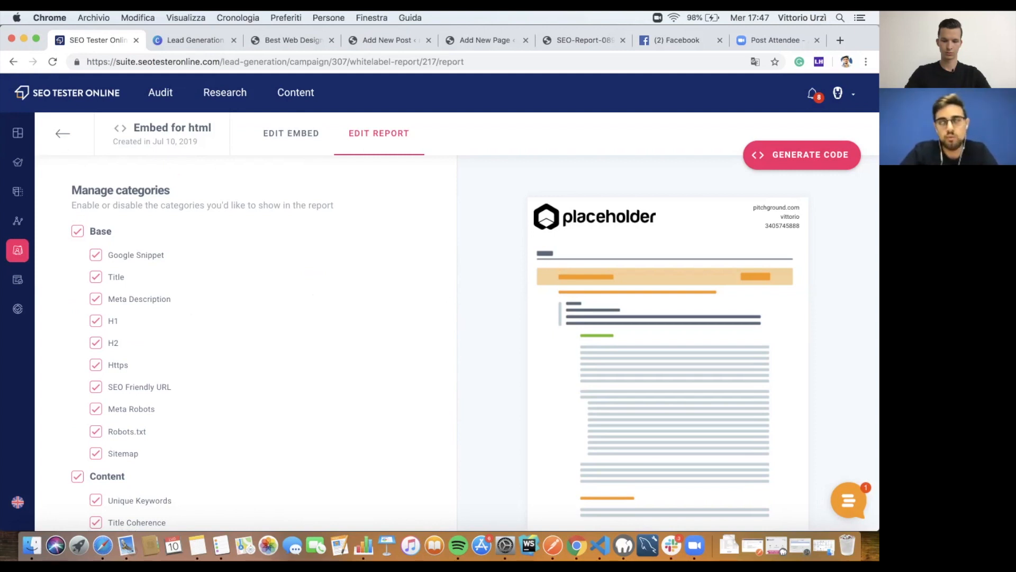
scroll(264, 345, "down", 1)
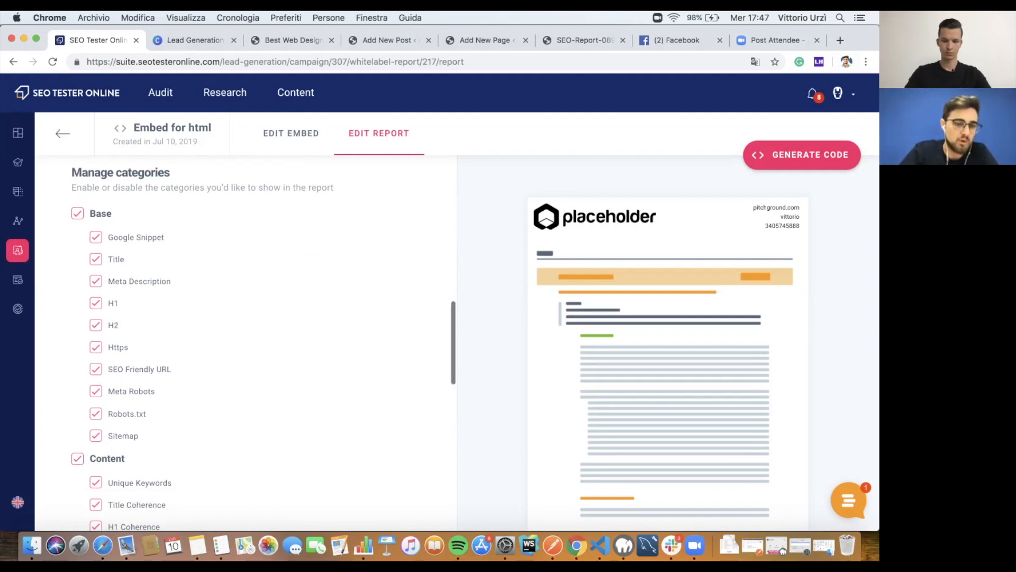
scroll(264, 344, "down", 10)
left_click(77, 320)
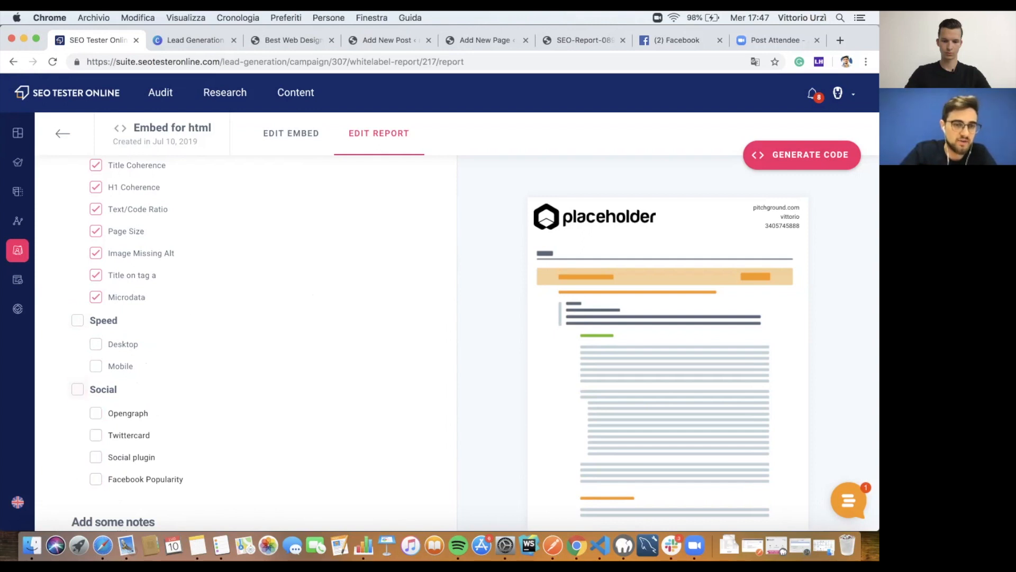
scroll(243, 344, "up", 5)
scroll(244, 344, "up", 3)
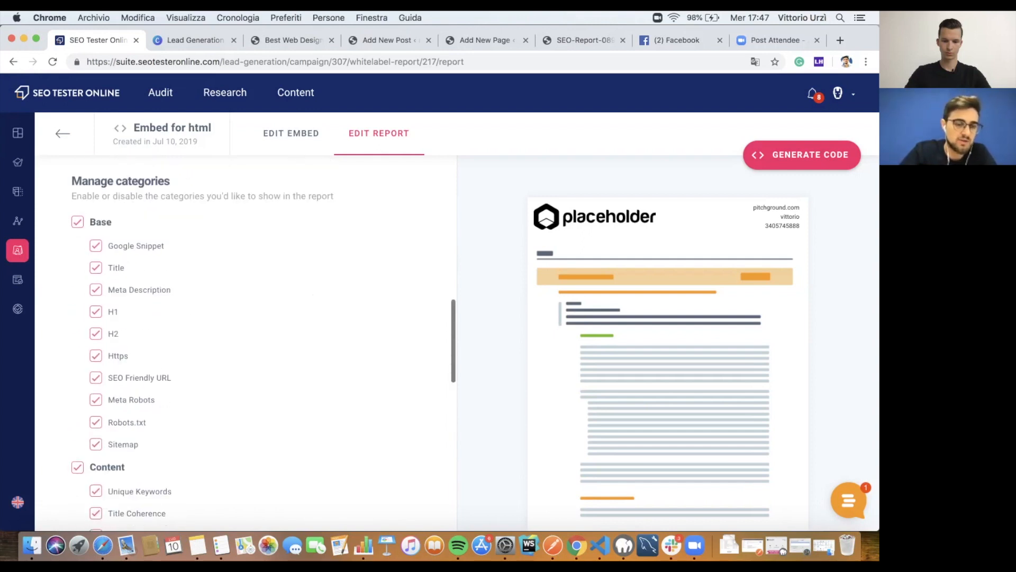
scroll(244, 344, "down", 2)
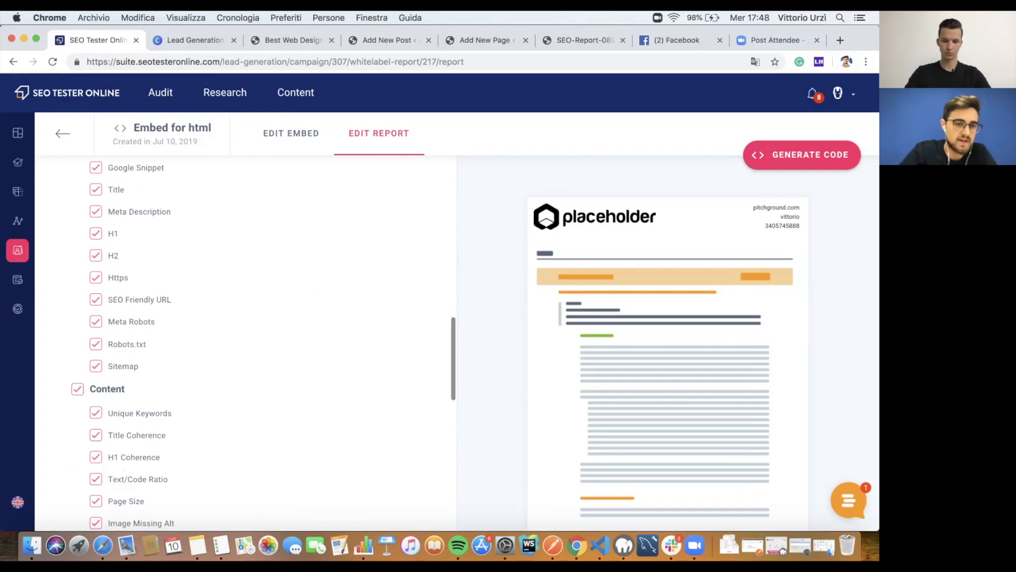
scroll(96, 296, "up", 1)
Step: Exclude H1, Https, Meta Robots, Text/Code Ratio and Page Size from the report
left_click(96, 278)
left_click(95, 322)
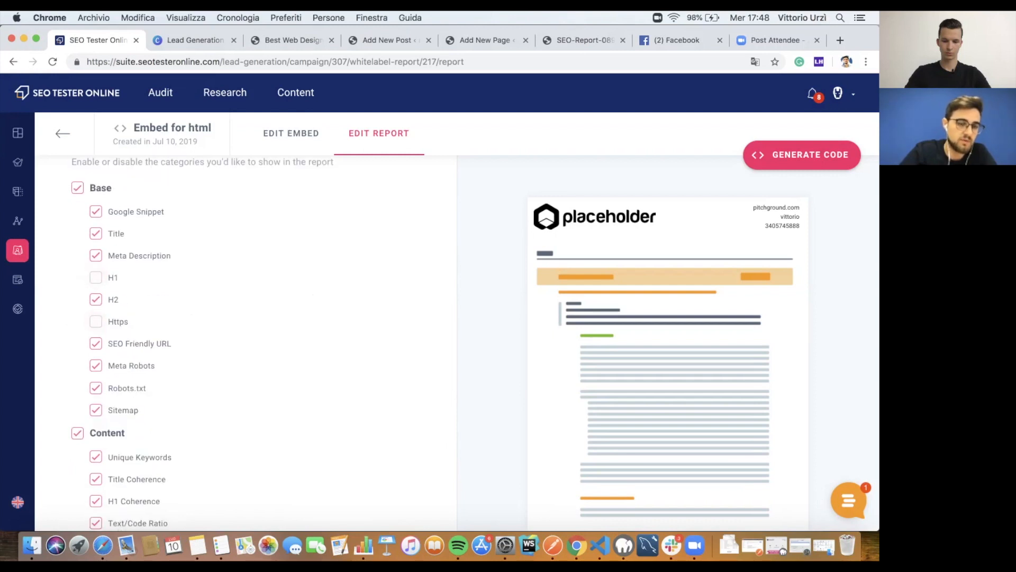
left_click(96, 365)
scroll(96, 365, "down", 2)
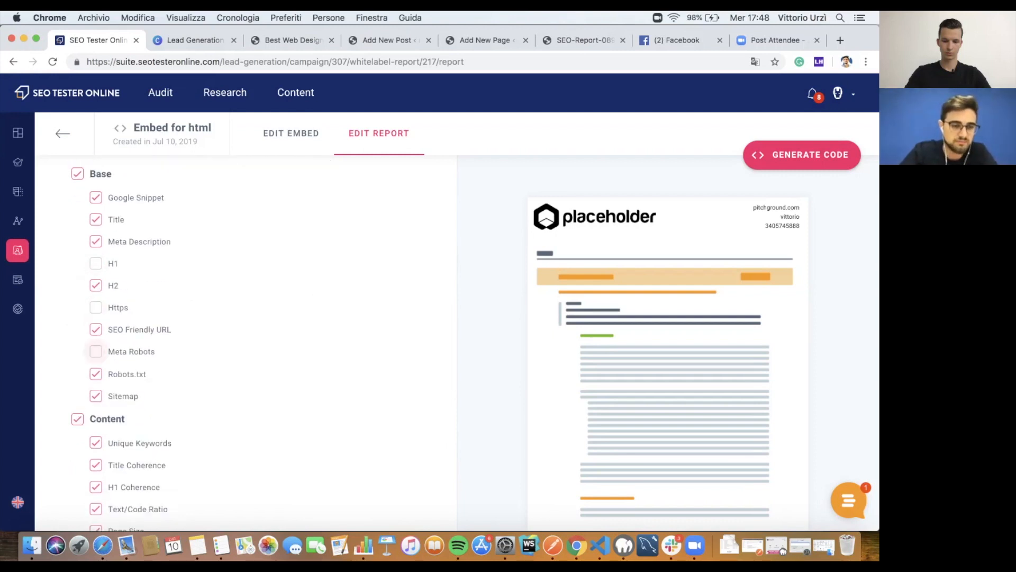
left_click(96, 421)
left_click(95, 399)
scroll(96, 400, "down", 2)
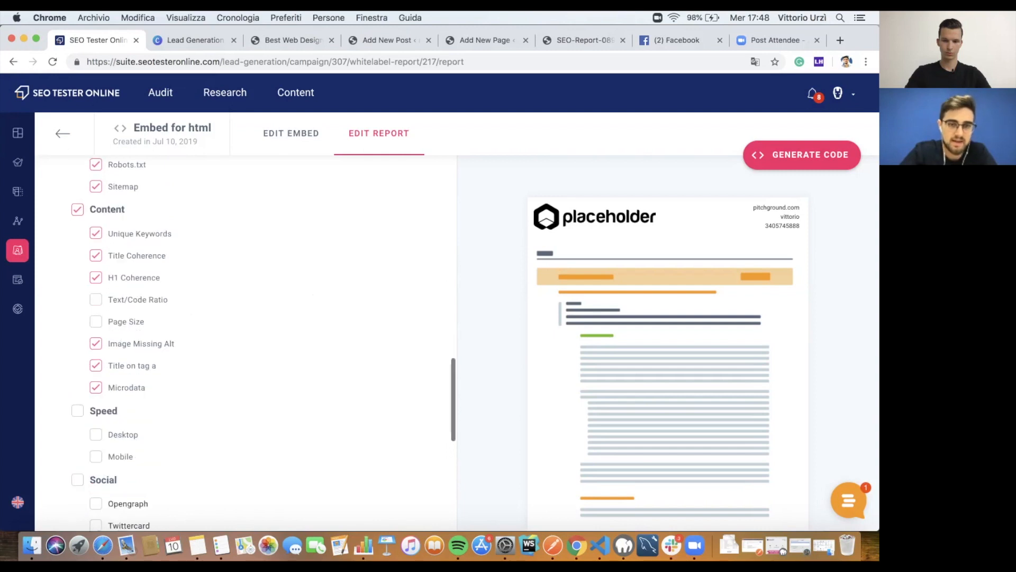
scroll(96, 399, "up", 1)
scroll(243, 339, "up", 10)
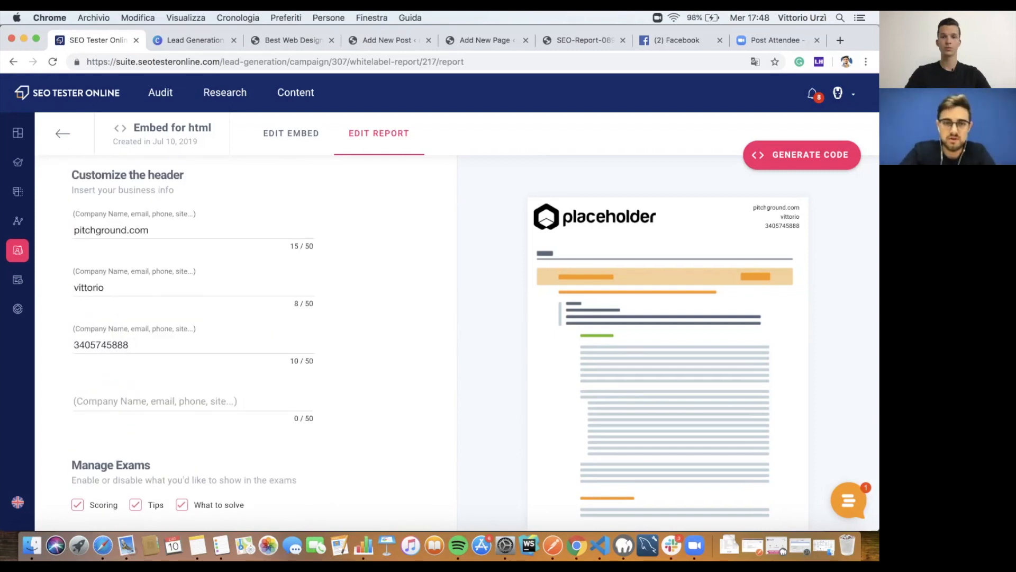
Step: Generate the embed code for the form
left_click(291, 132)
left_click(379, 133)
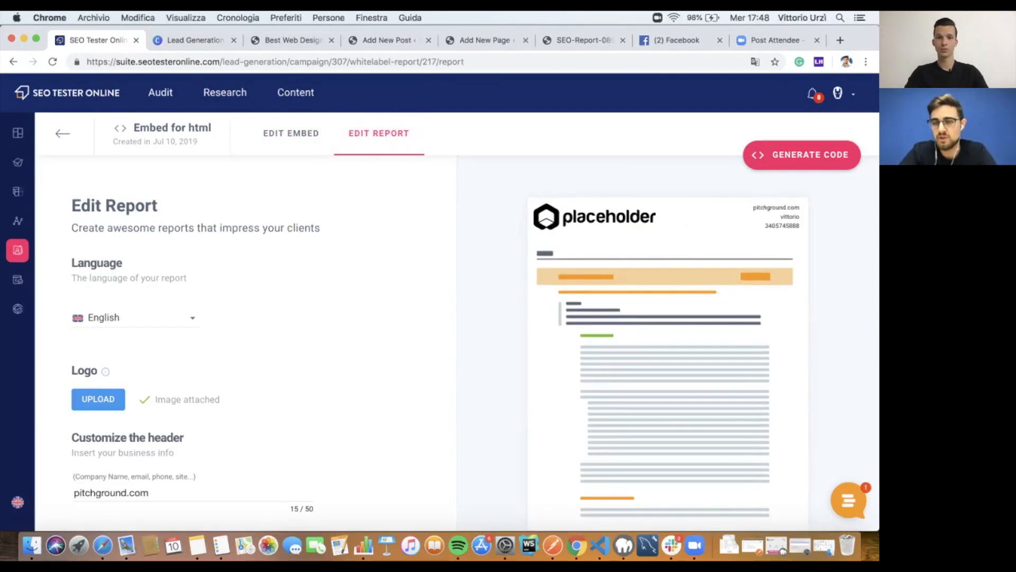
left_click(802, 155)
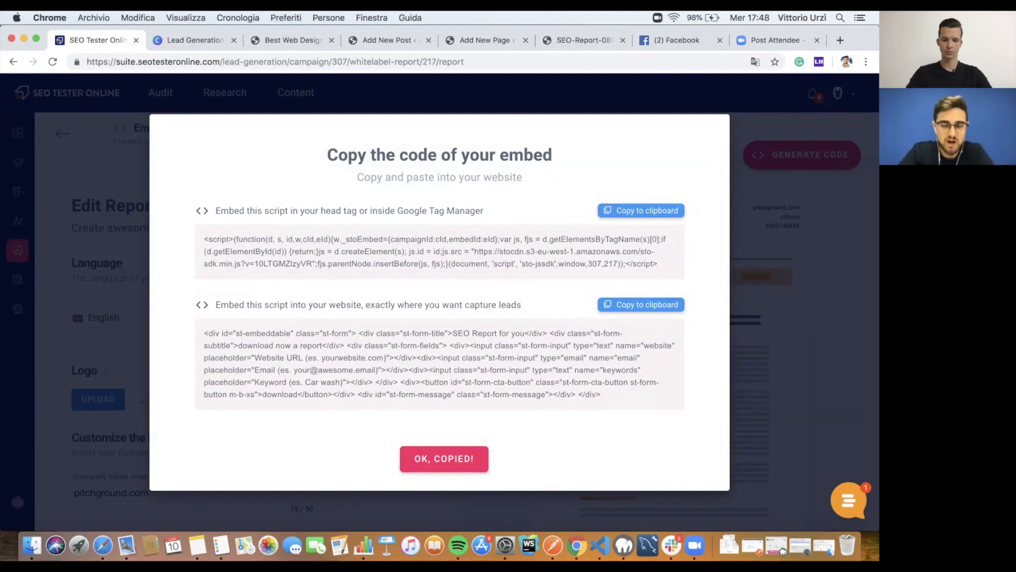
Step: Select the head-tag embed script and view the localhost:8888/yourlanding/ landing page
triple_click(430, 262)
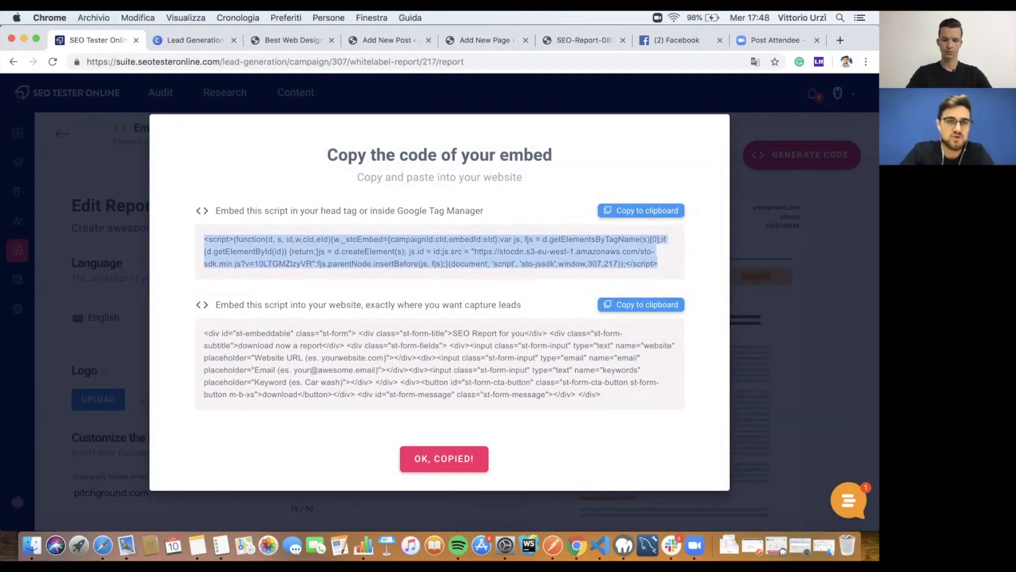
left_click(292, 42)
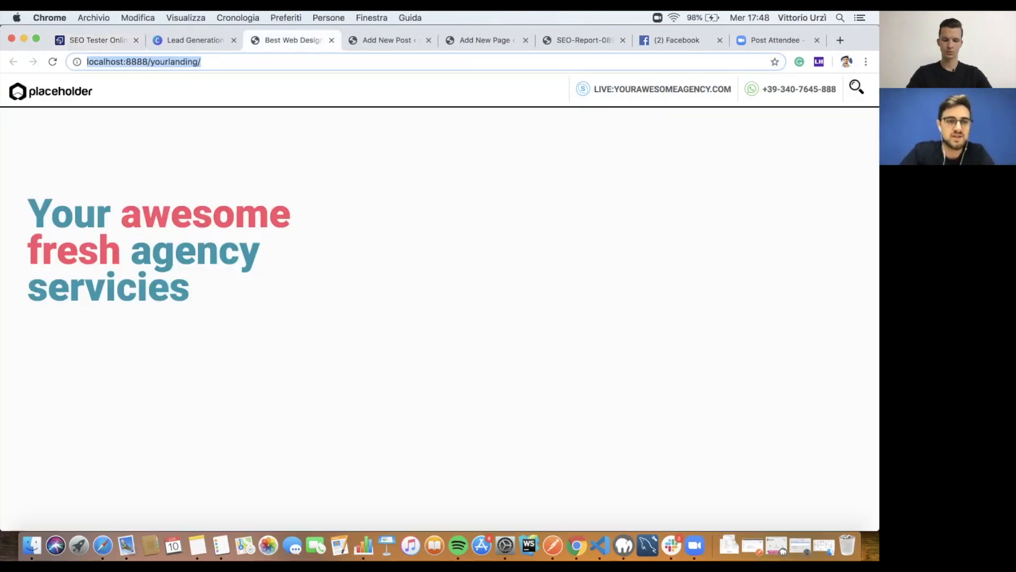
scroll(439, 307, "down", 1)
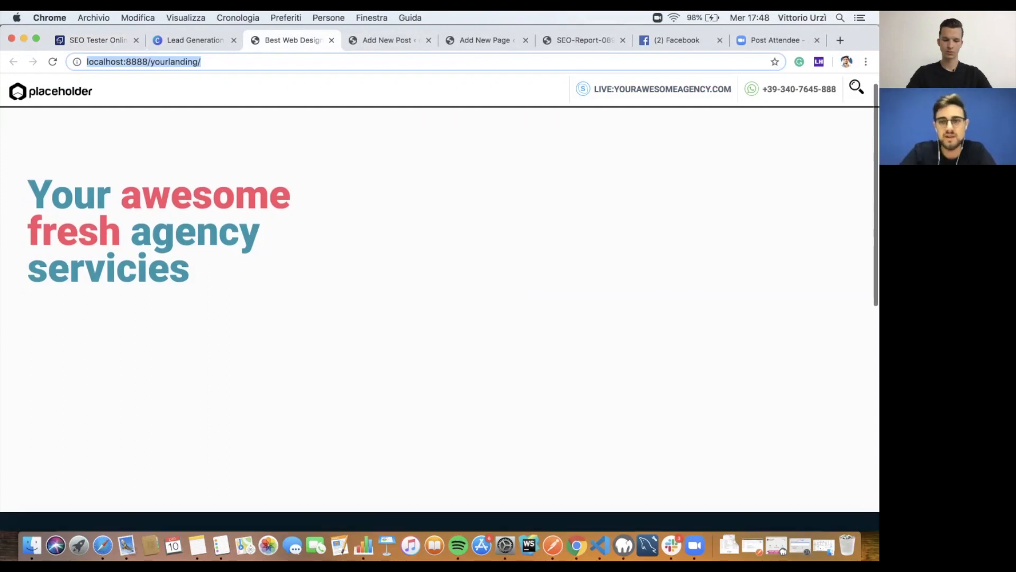
scroll(439, 307, "down", 10)
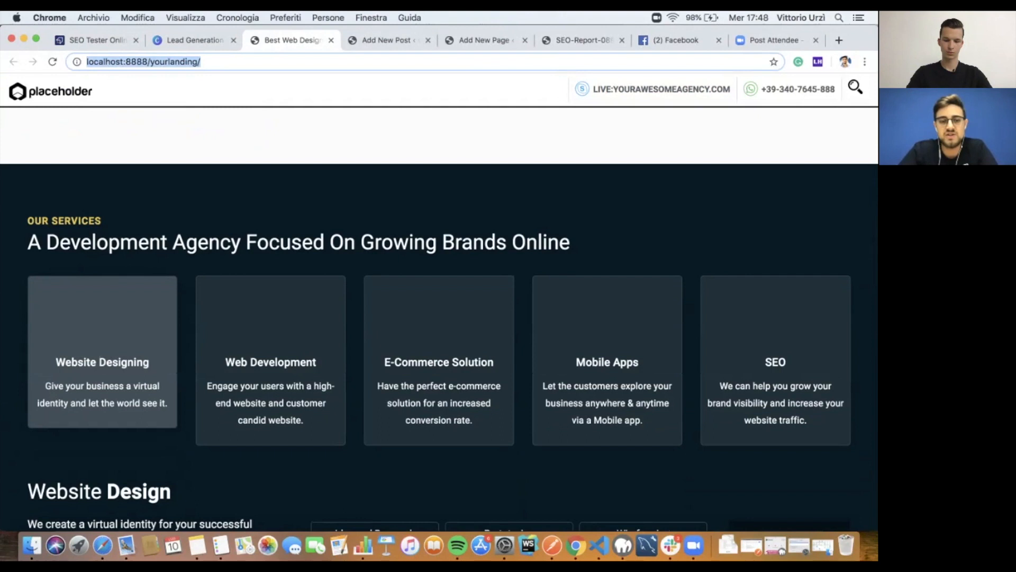
scroll(439, 307, "down", 3)
scroll(440, 307, "up", 12)
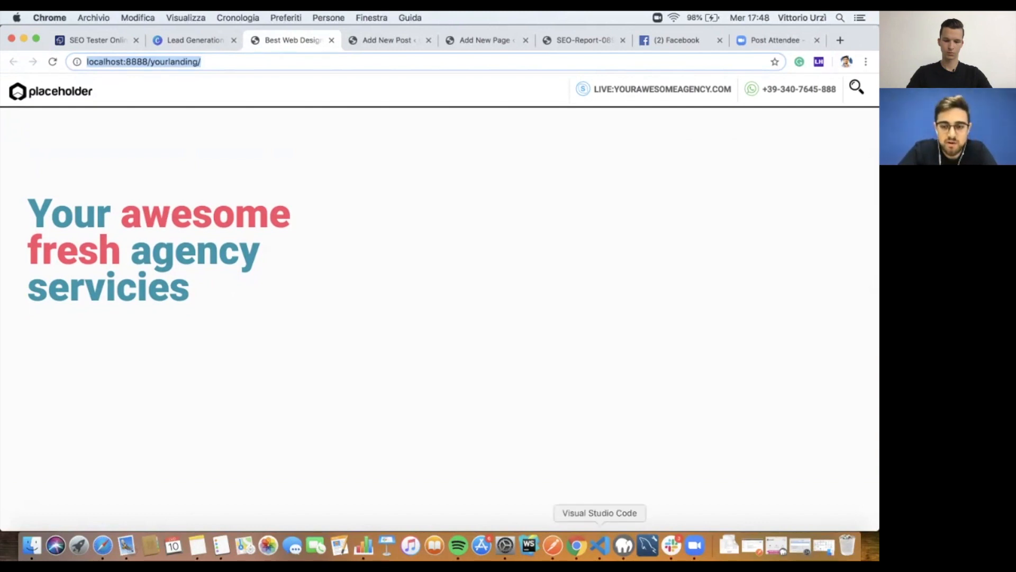
Step: Paste the head embed script into index.html at line 29
left_click(600, 545)
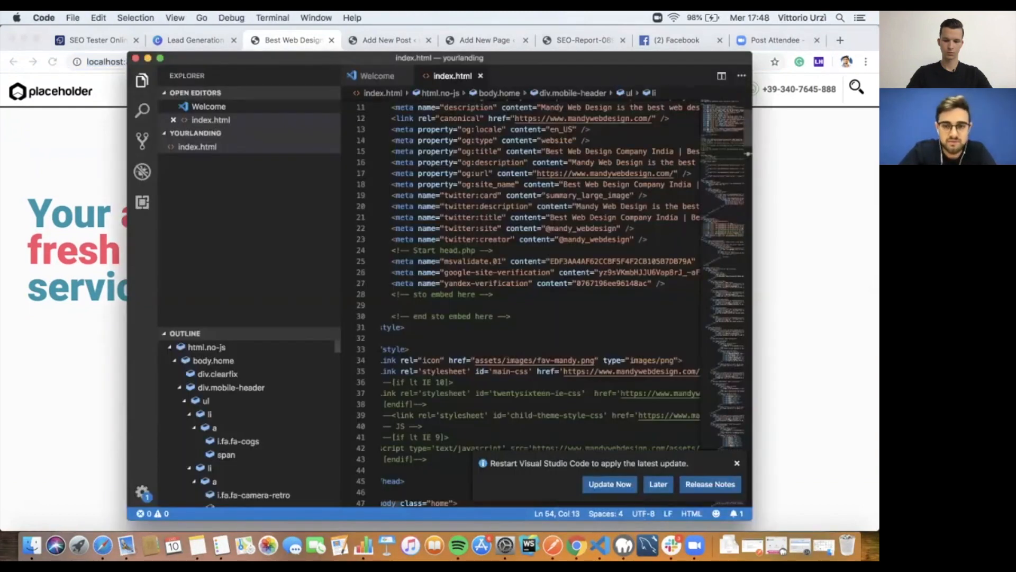
scroll(530, 291, "down", 5)
scroll(529, 302, "down", 4)
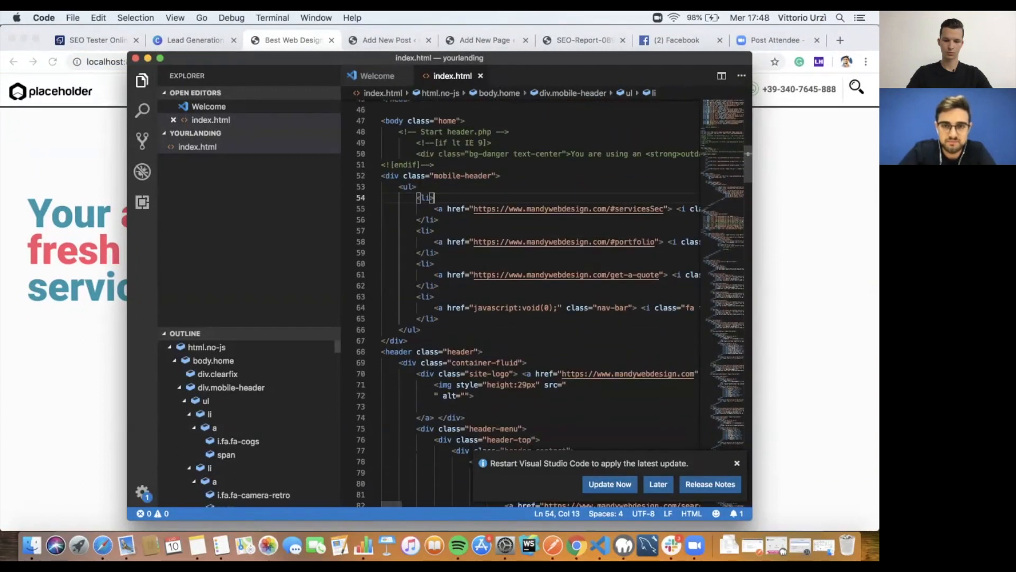
scroll(529, 301, "up", 12)
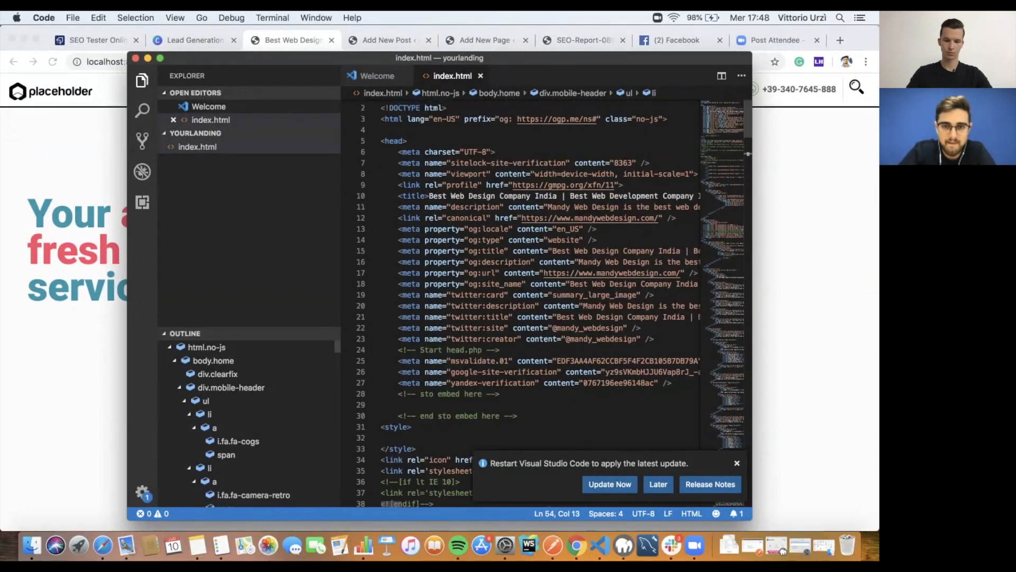
scroll(529, 302, "down", 5)
left_click(477, 204)
key("super+v")
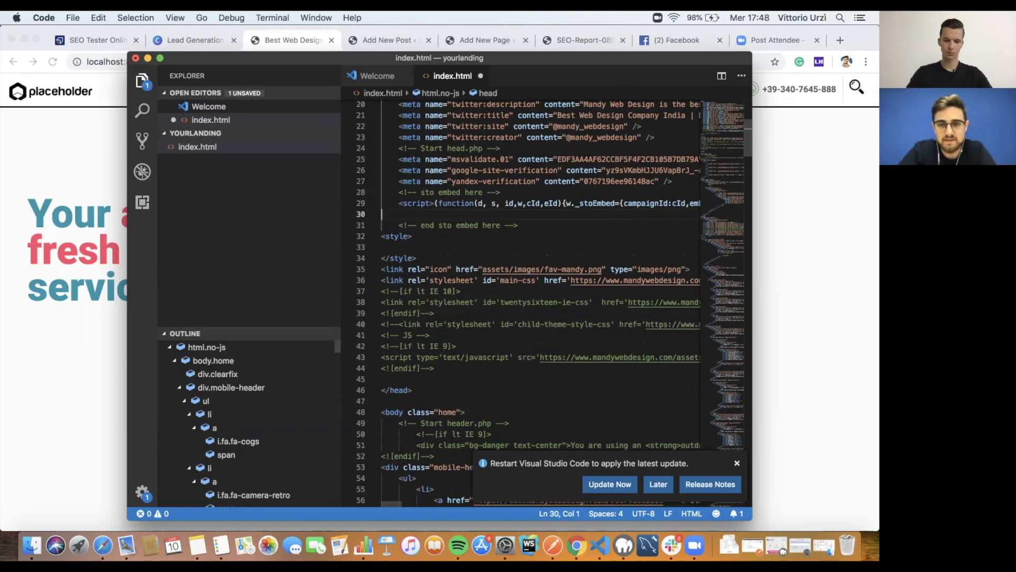
scroll(476, 204, "right", 1)
scroll(539, 301, "left", 2)
scroll(540, 302, "up", 2)
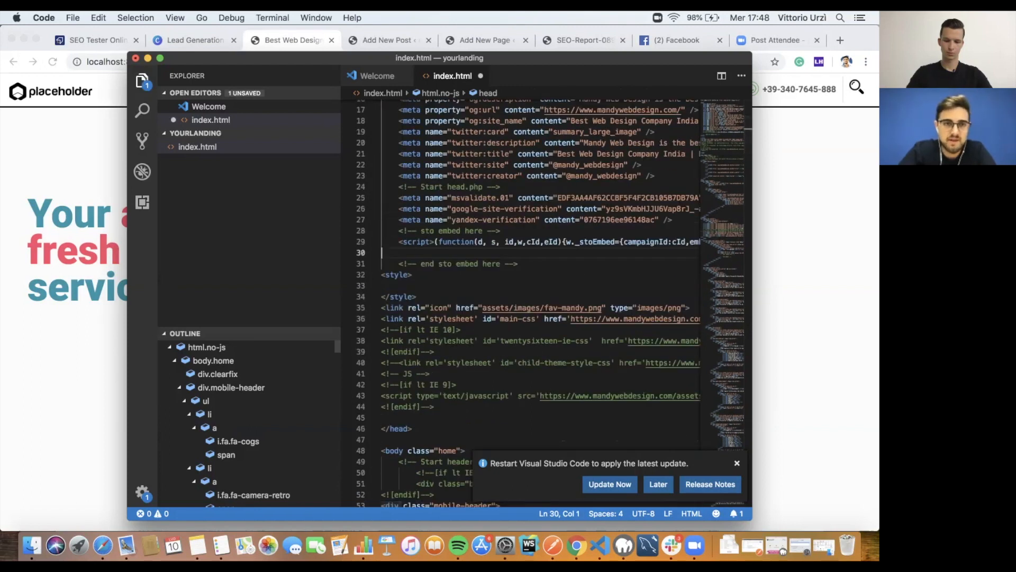
Step: Copy the form embed snippet and paste it into index.html at line 130
key("super+Tab")
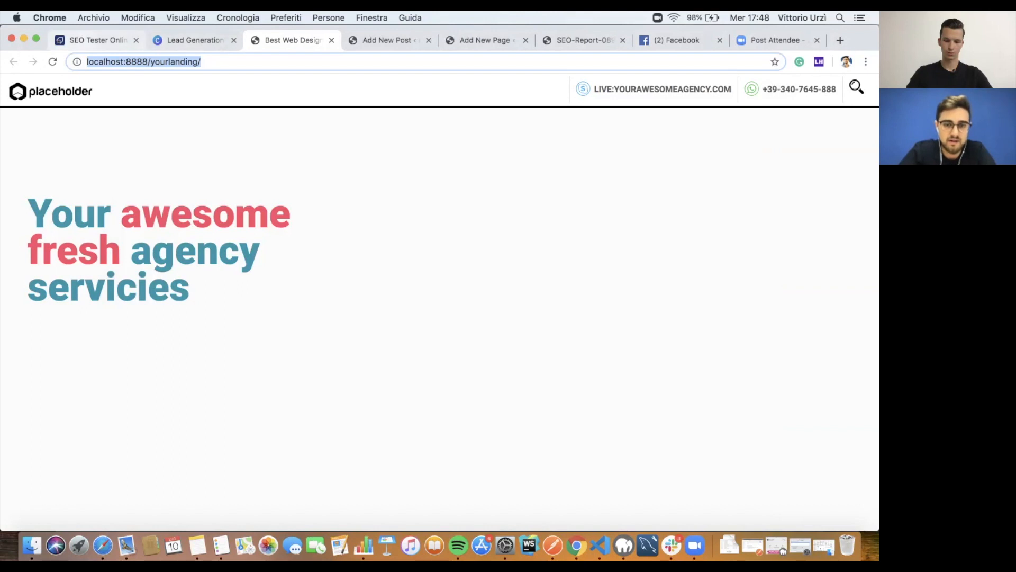
left_click(97, 40)
double_click(369, 394)
double_click(388, 382)
key("super+a")
key("super+c")
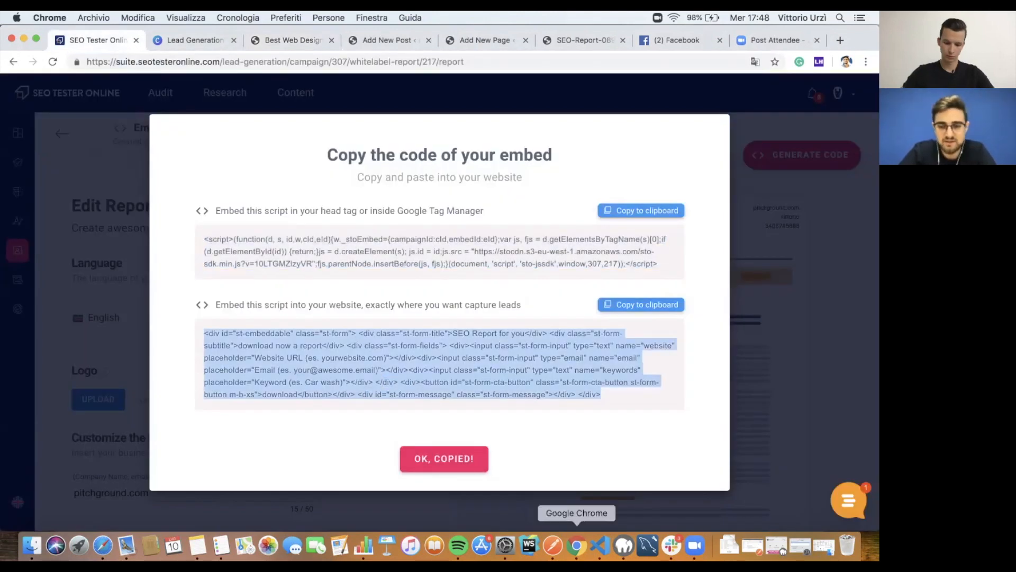
left_click(599, 545)
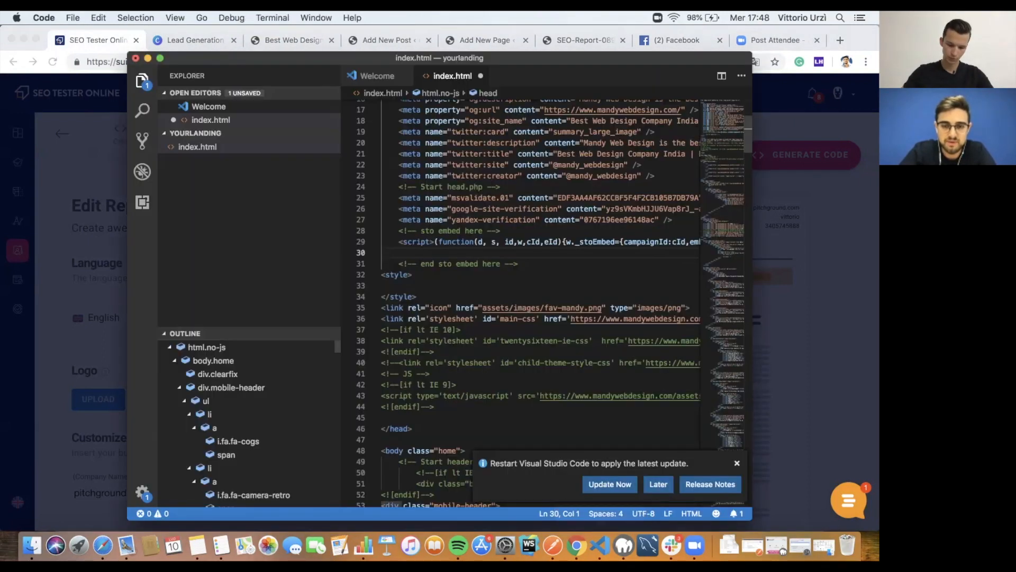
scroll(530, 296, "down", 8)
scroll(529, 296, "down", 18)
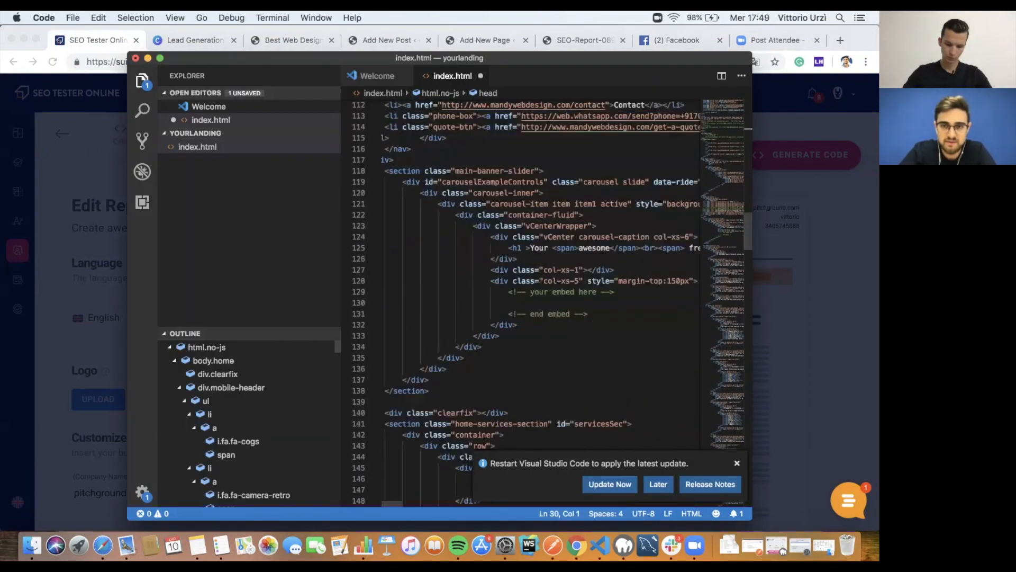
left_click(512, 215)
scroll(529, 222, "right", 3)
scroll(529, 223, "left", 3)
scroll(530, 222, "up", 1)
scroll(529, 223, "right", 1)
key("super+v")
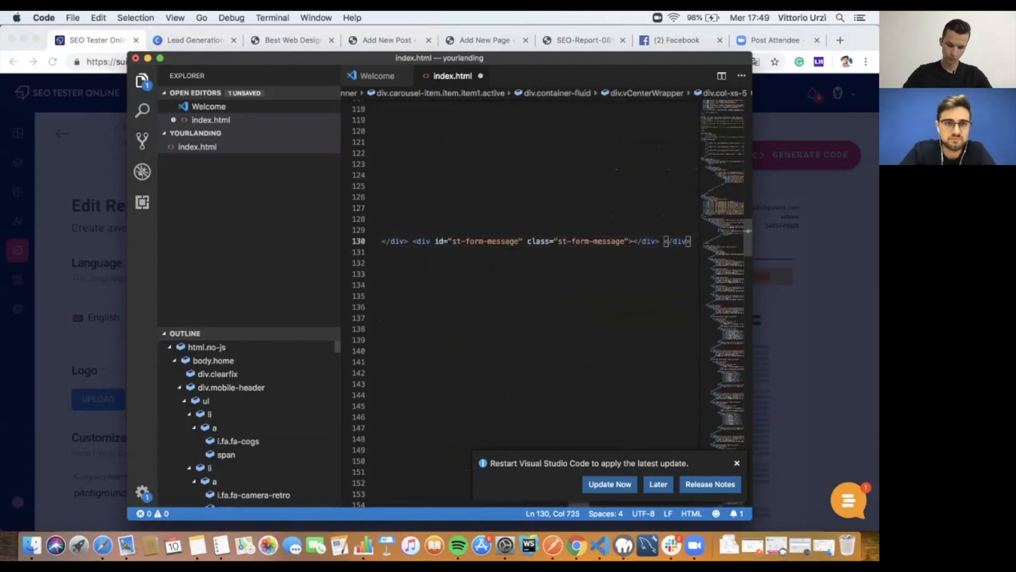
Step: Reload the localhost landing page so the SEO Report form appears
key("super+Tab")
key("super+3")
key("super+r")
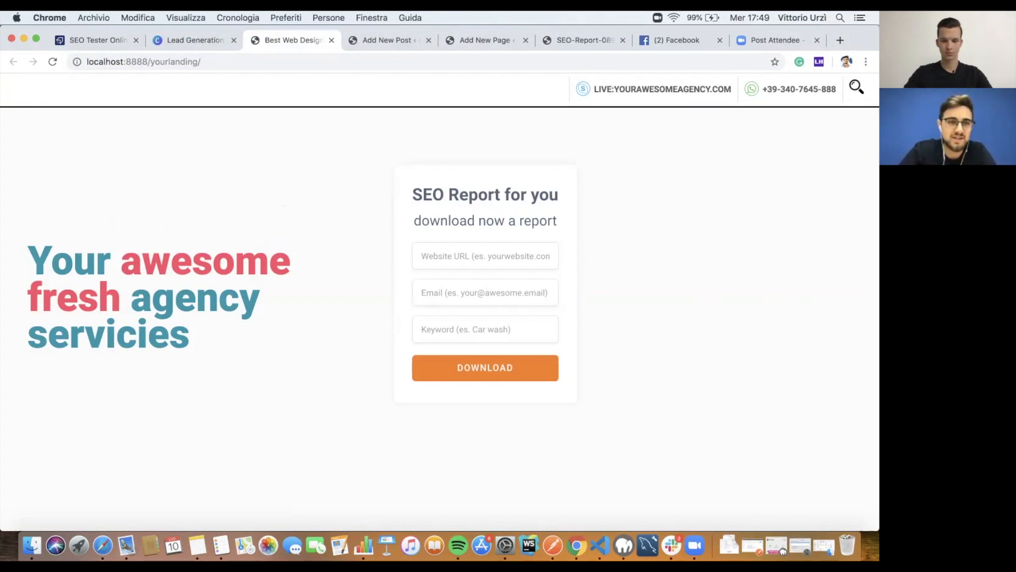
Step: Close the embed code dialog in SEO Tester Online
left_click(97, 40)
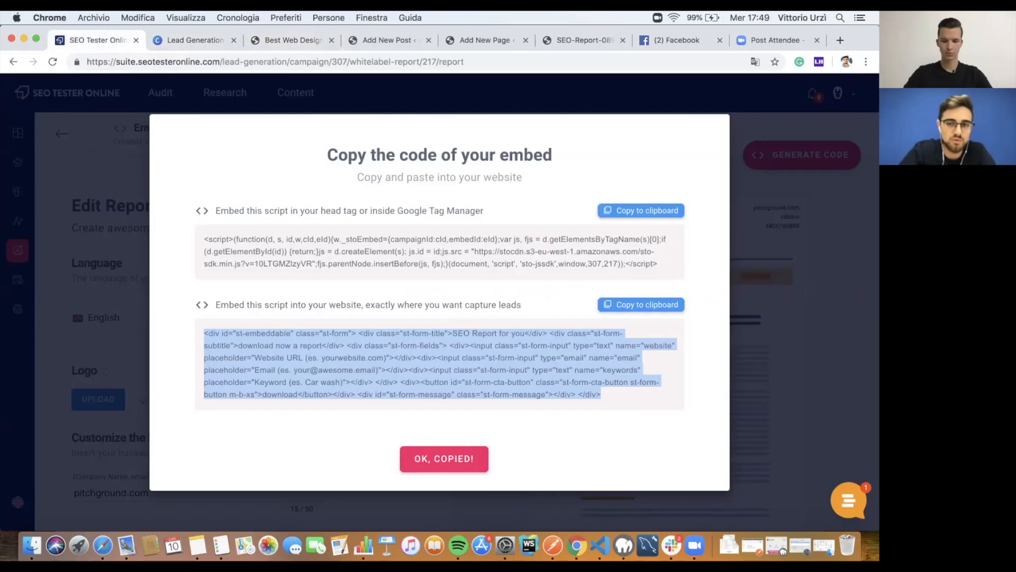
left_click(443, 458)
scroll(243, 344, "down", 6)
scroll(243, 344, "up", 5)
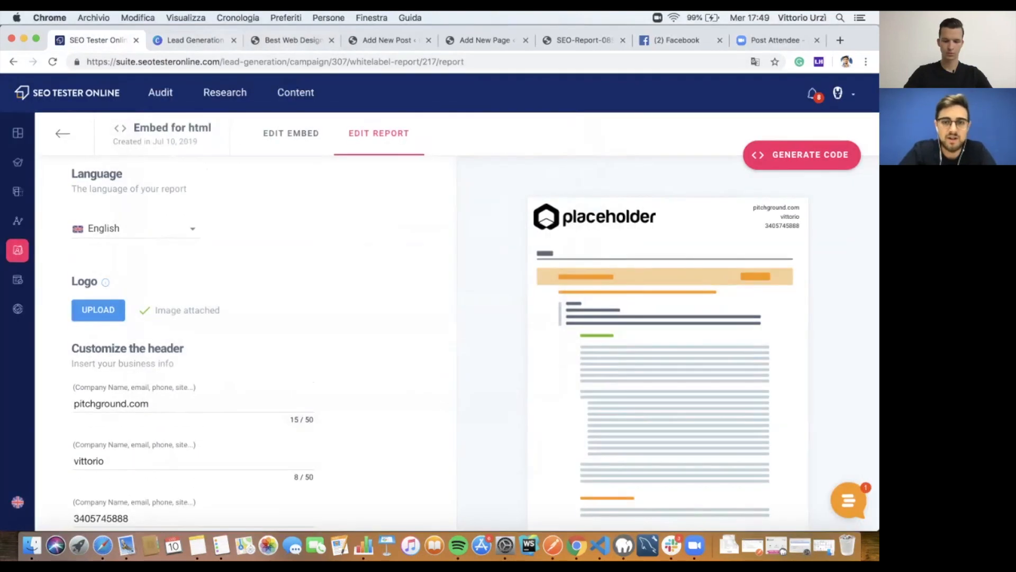
Step: Submit the landing page form with apple.com, a saved e-mail and keyword 'iphone'
left_click(290, 40)
left_click(485, 257)
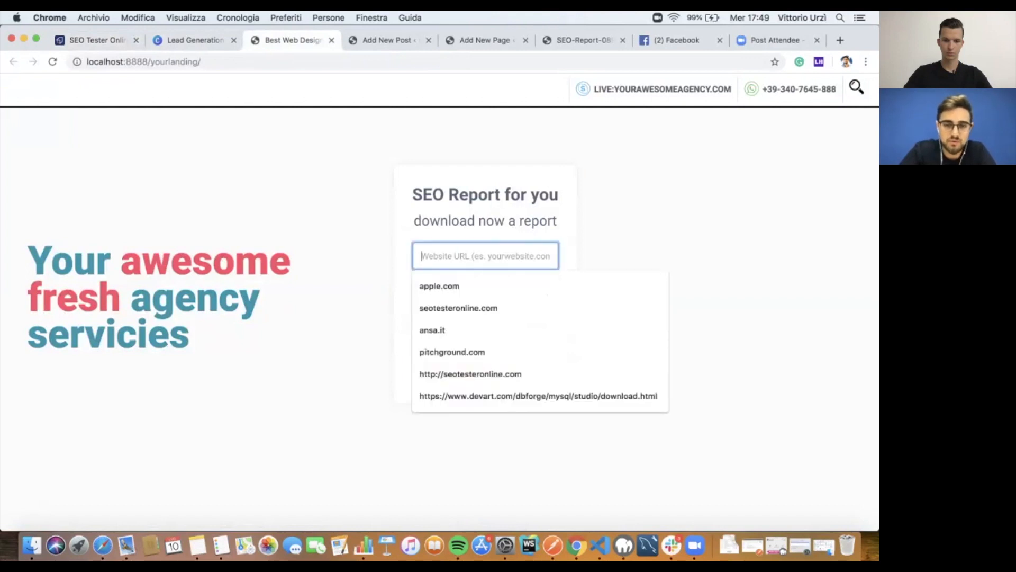
left_click(657, 238)
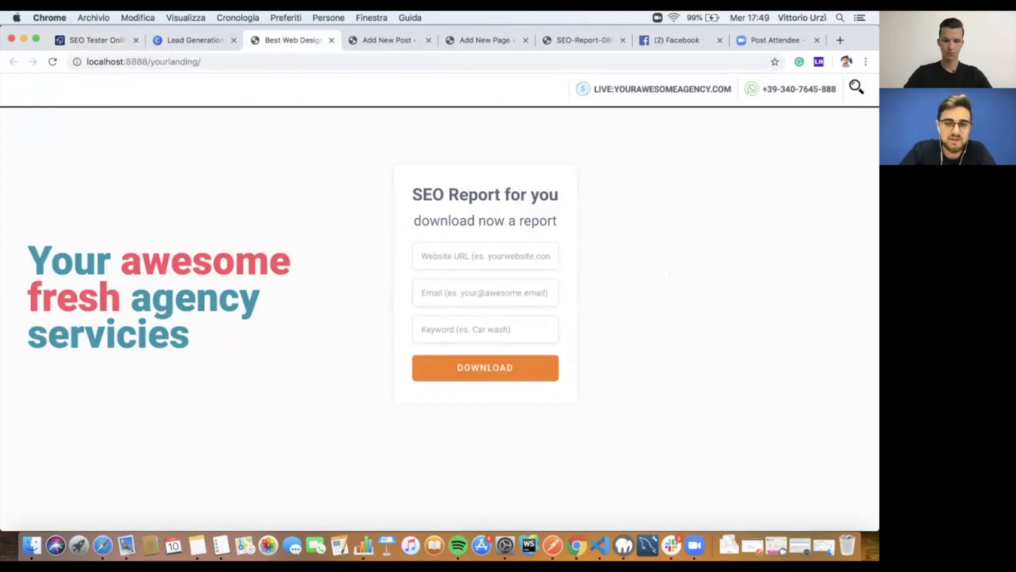
left_click(485, 256)
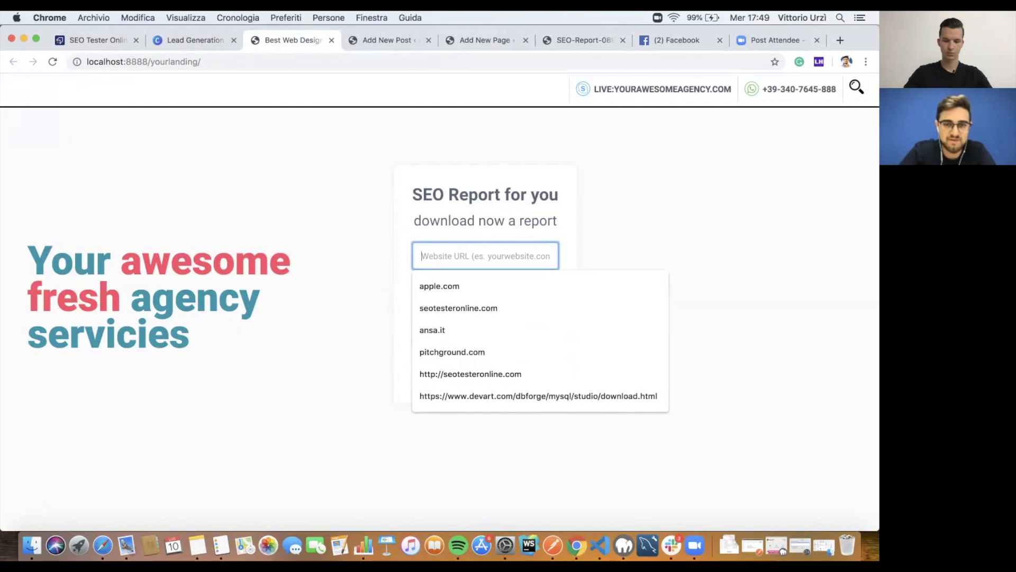
left_click(441, 287)
left_click(465, 292)
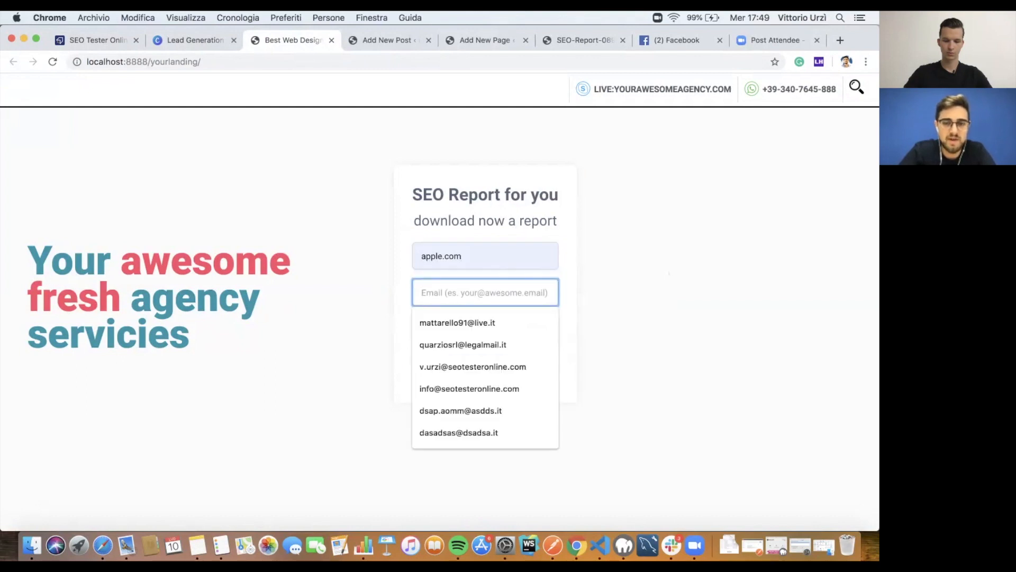
key("Down")
key("Down")
key("Down")
key("Down")
key("Down")
key("Up")
key("Up")
key("Return")
key("Tab")
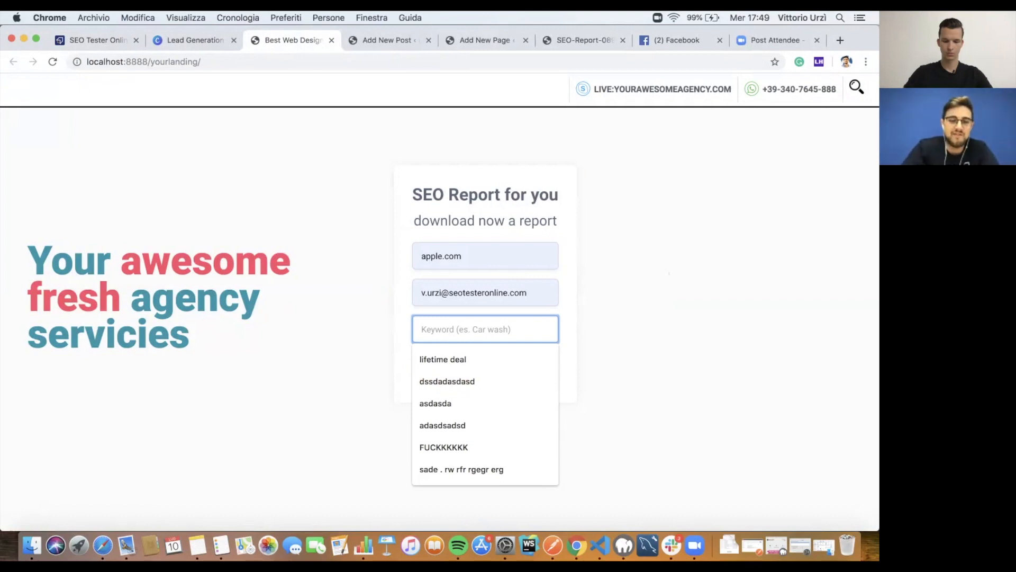
type("iphone")
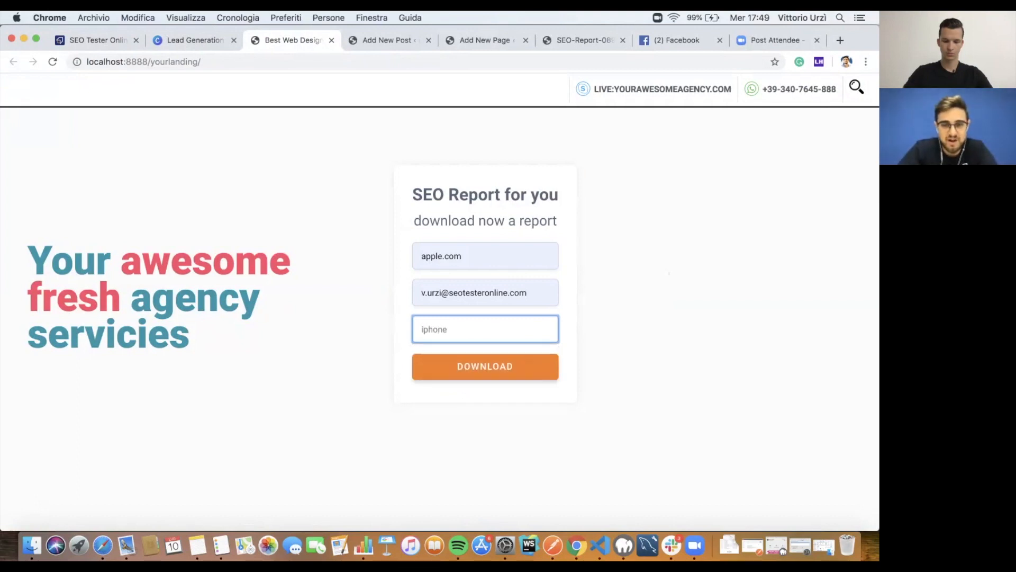
key("Return")
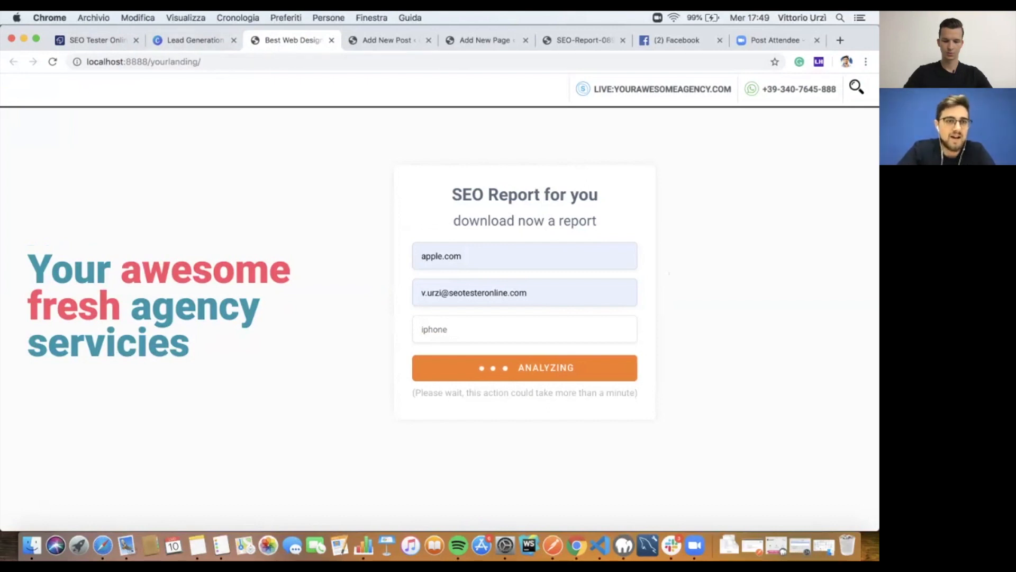
Step: Check the campaign's Embeds list, then confirm the report downloaded on the landing page
left_click(95, 40)
mouse_move(160, 94)
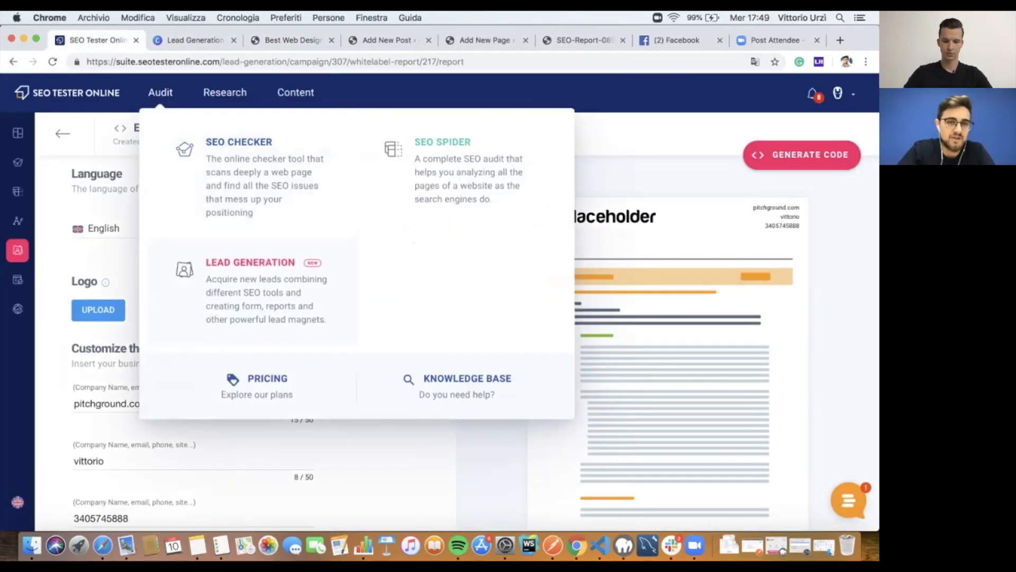
left_click(63, 133)
left_click(347, 135)
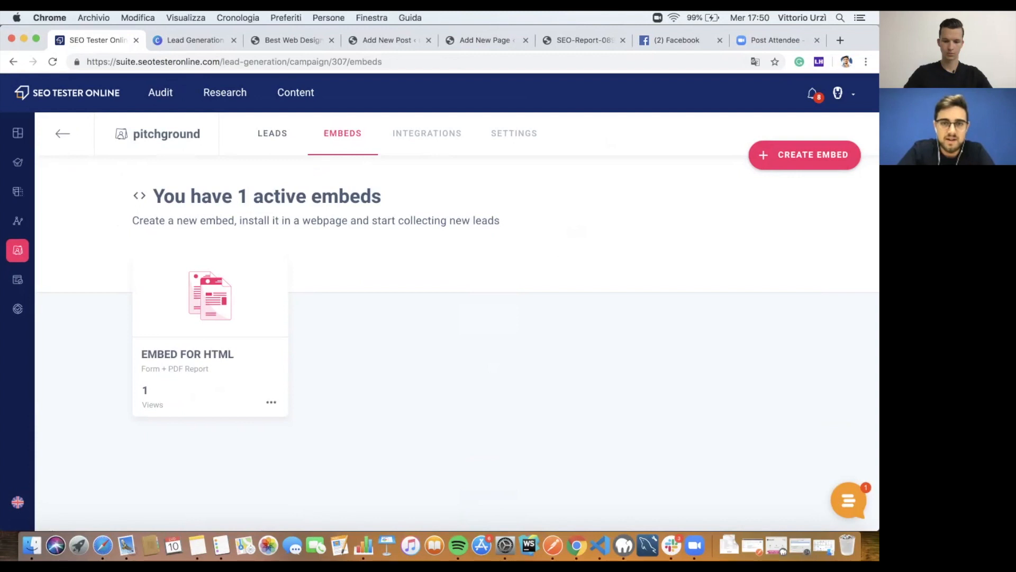
left_click(390, 40)
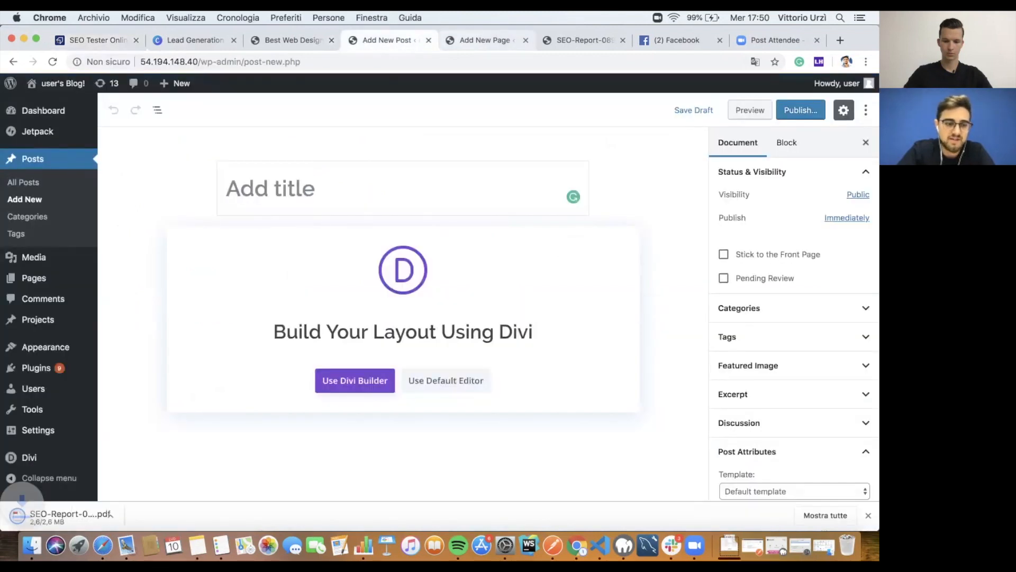
left_click(293, 41)
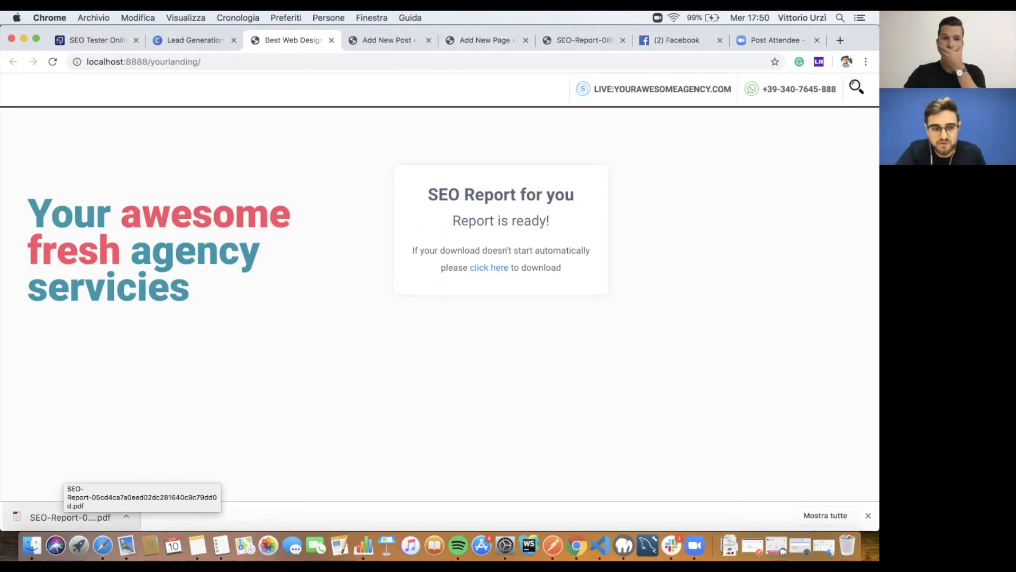
Step: Open the downloaded apple.com SEO report PDF and scroll through its pages
left_click(67, 517)
scroll(439, 318, "down", 2)
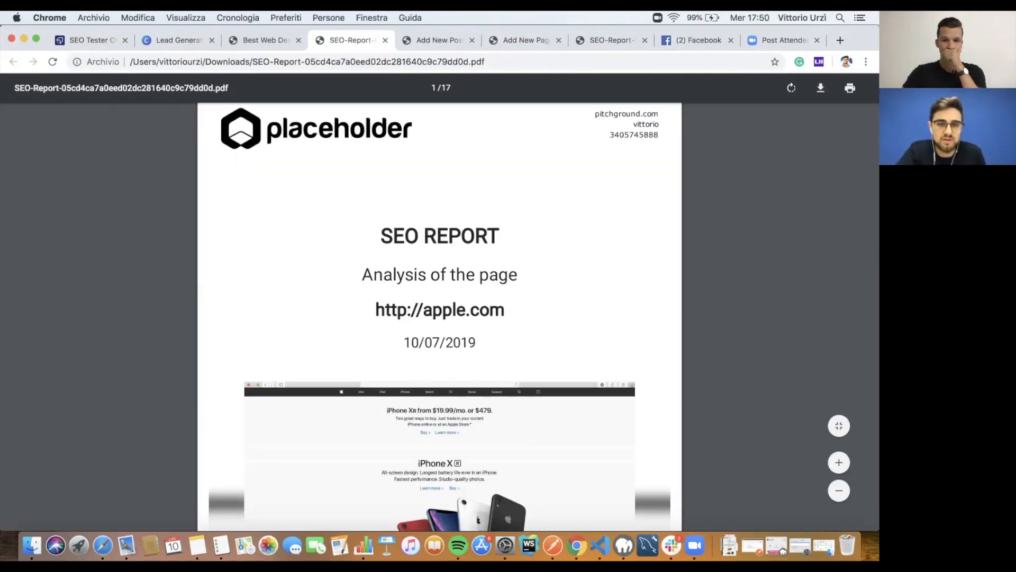
scroll(439, 318, "up", 2)
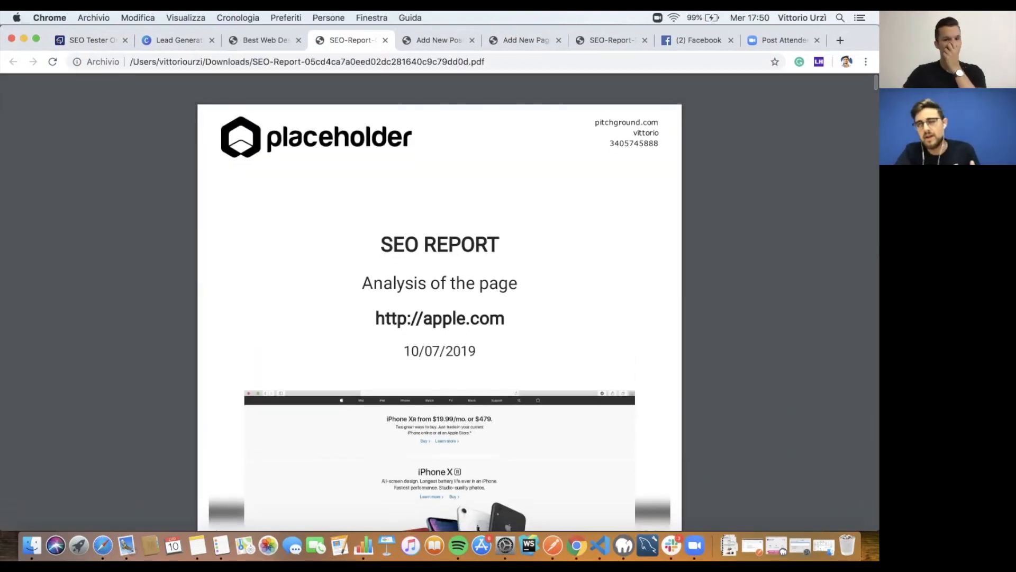
scroll(439, 302, "down", 10)
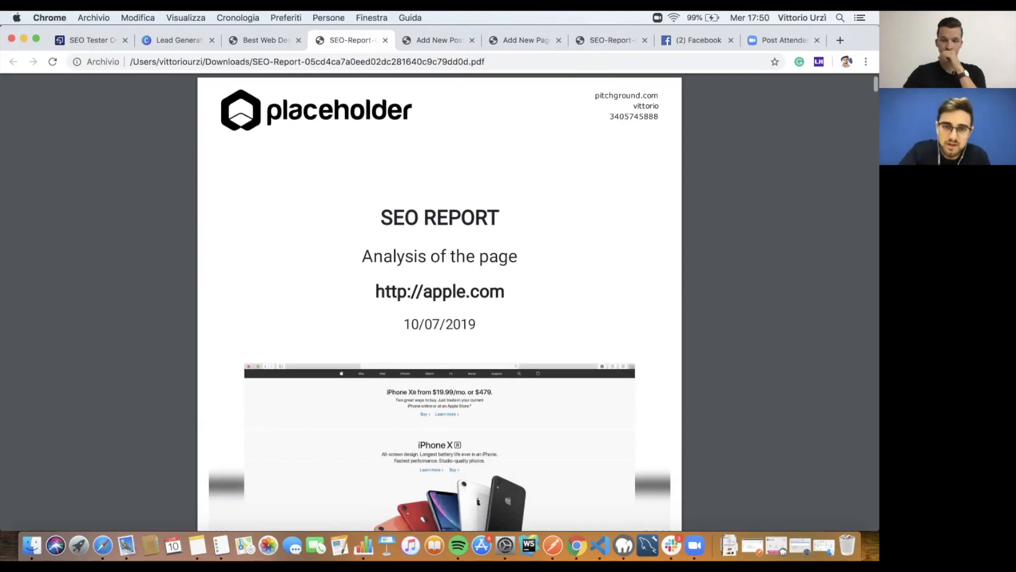
scroll(439, 302, "down", 10)
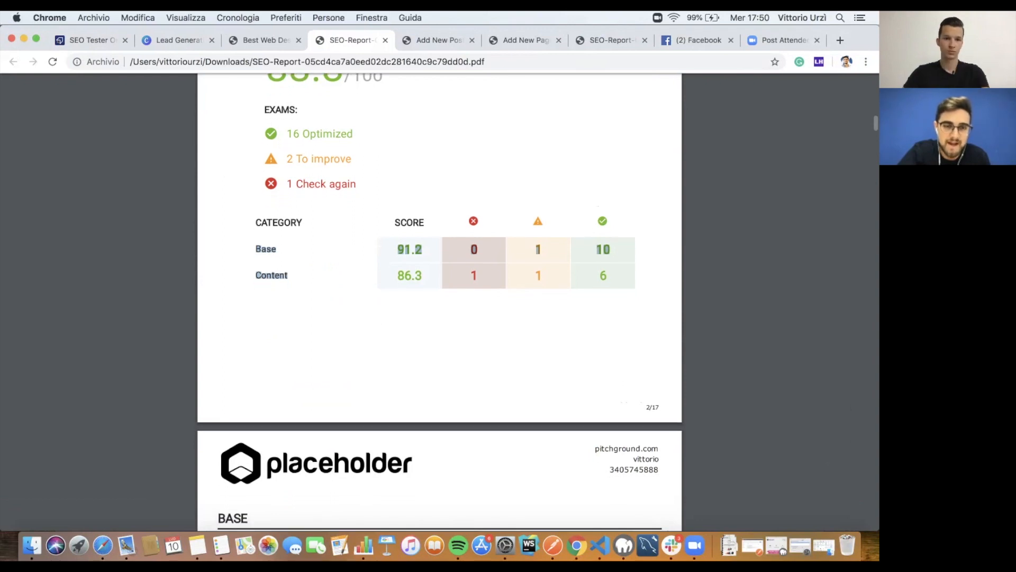
scroll(439, 302, "down", 4)
scroll(439, 302, "up", 4)
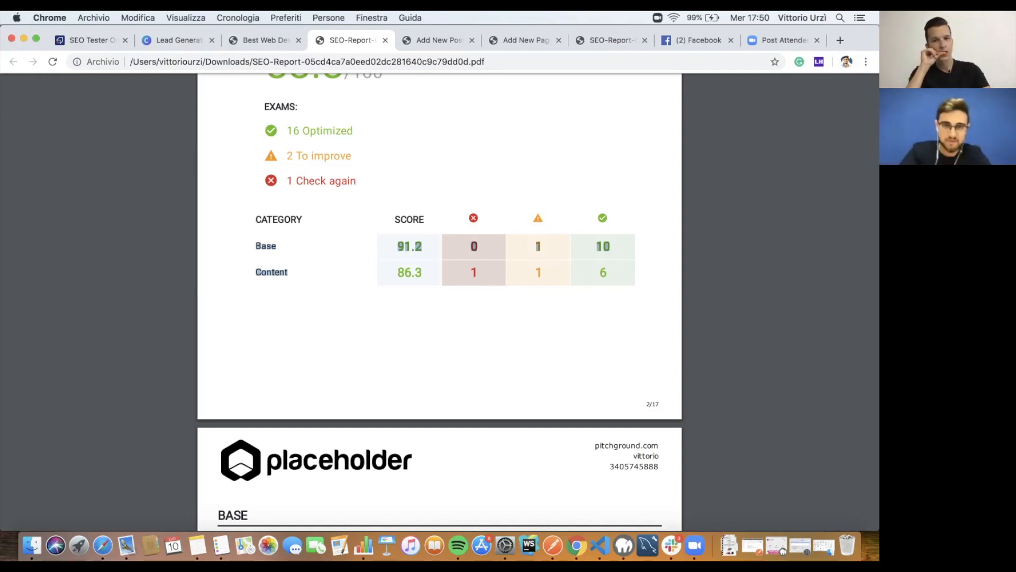
scroll(439, 302, "up", 2)
scroll(439, 301, "down", 10)
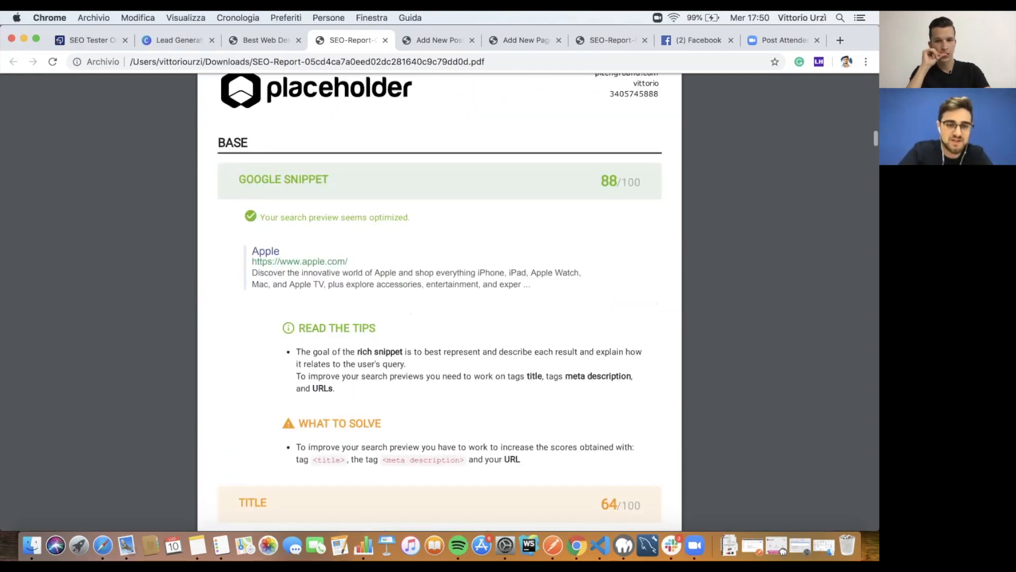
scroll(439, 301, "down", 9)
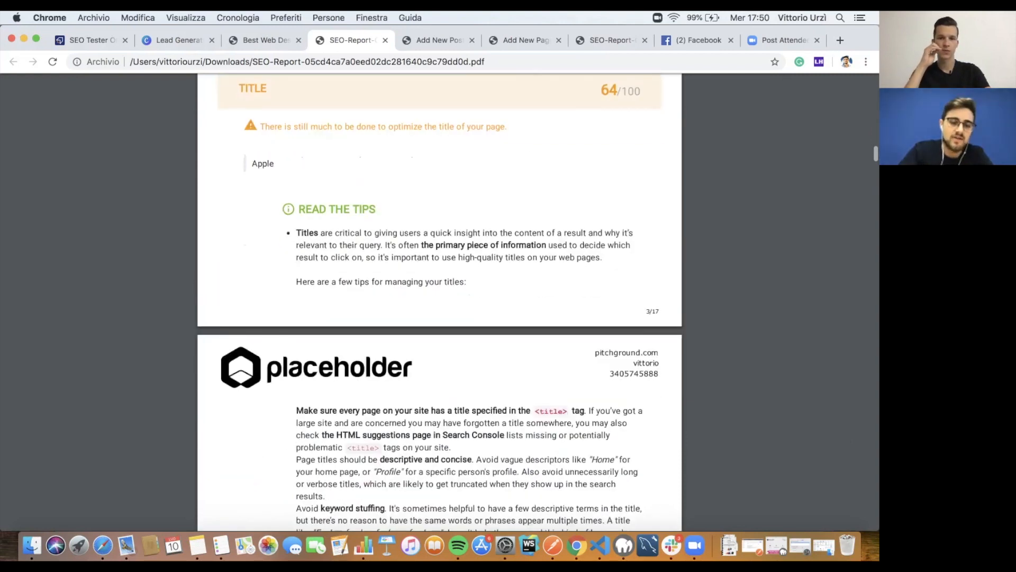
scroll(440, 301, "down", 11)
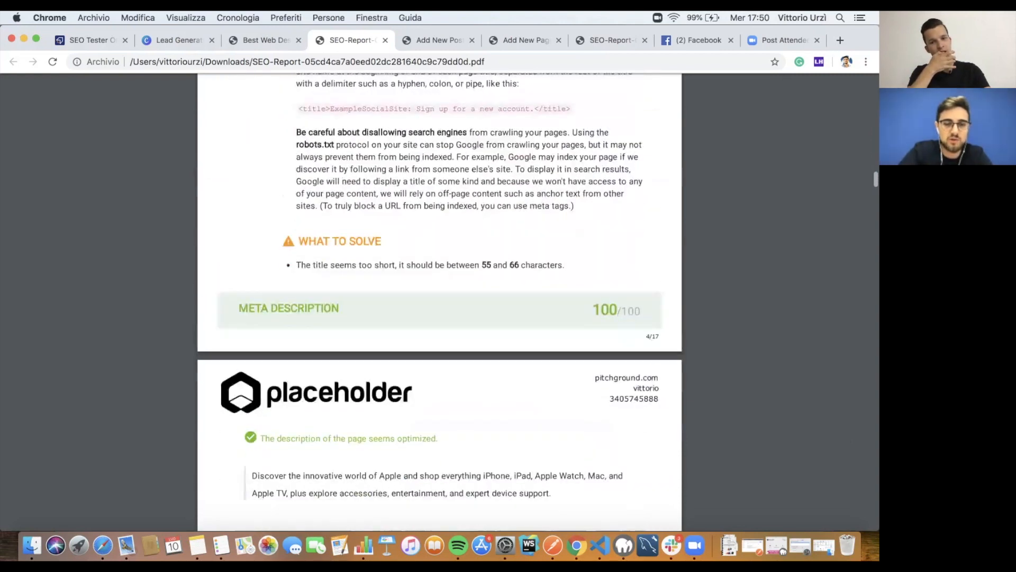
scroll(439, 301, "down", 2)
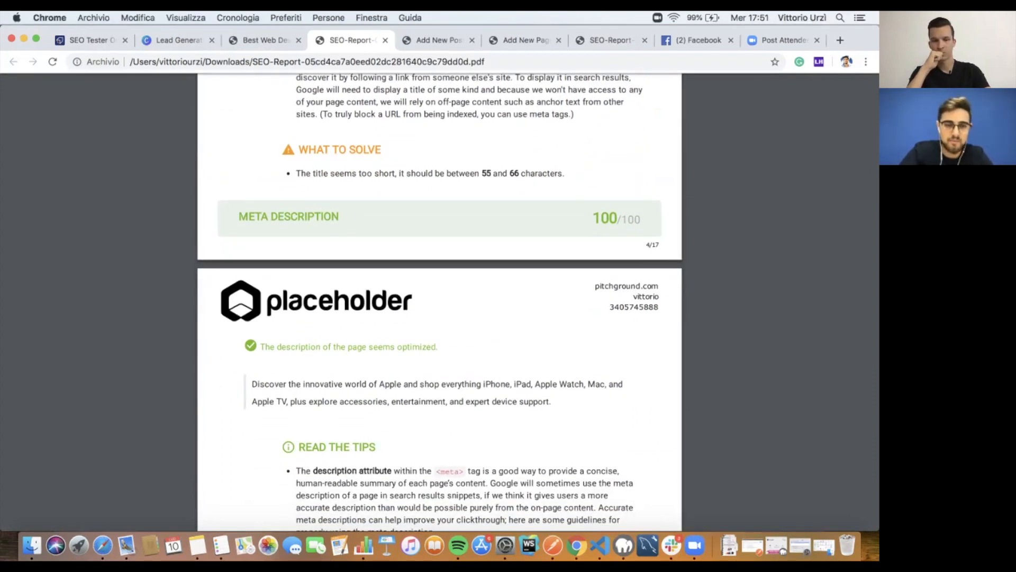
scroll(439, 302, "down", 13)
scroll(439, 301, "down", 8)
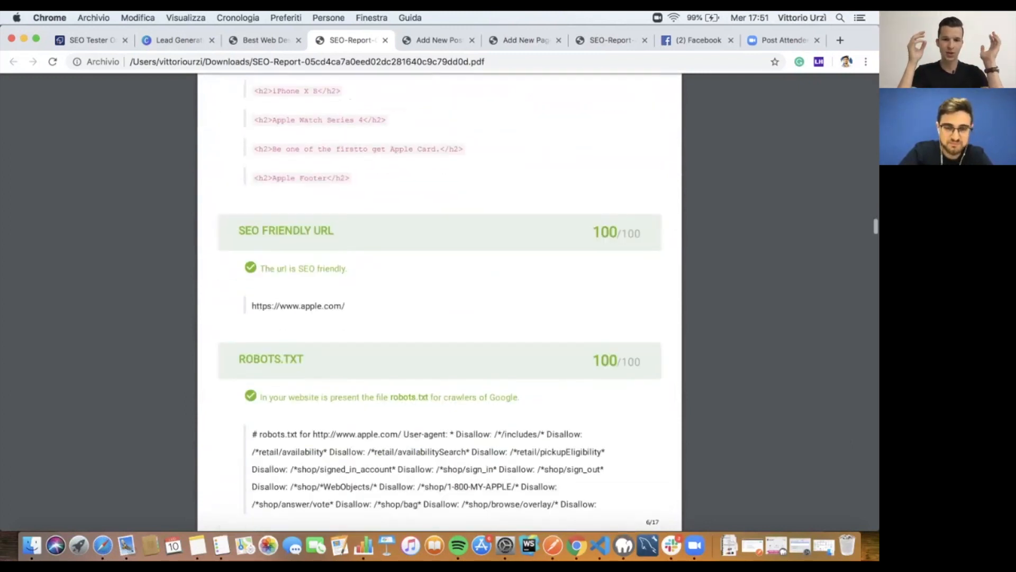
scroll(439, 302, "down", 4)
scroll(439, 302, "down", 1)
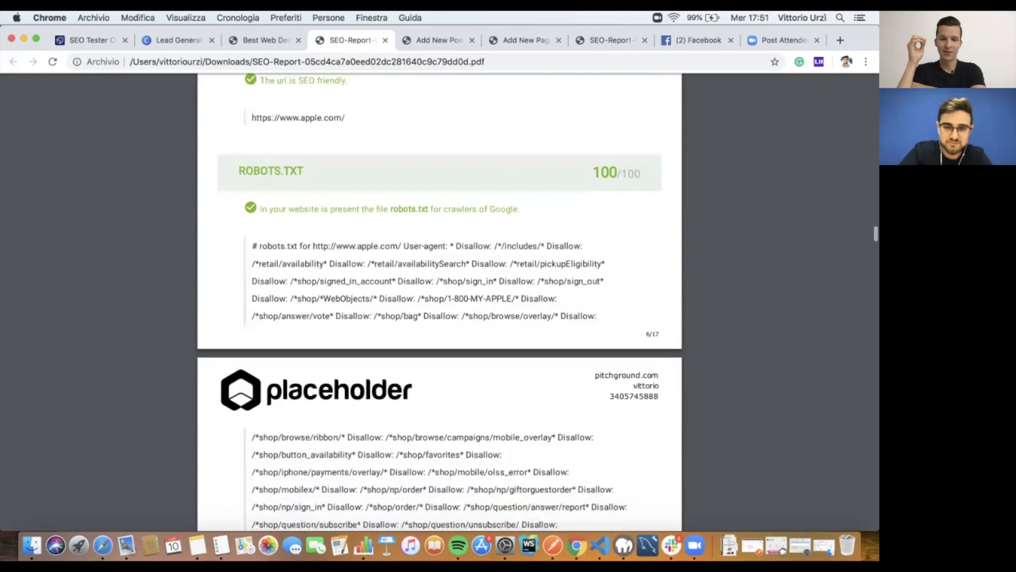
scroll(439, 302, "down", 1)
scroll(440, 302, "down", 4)
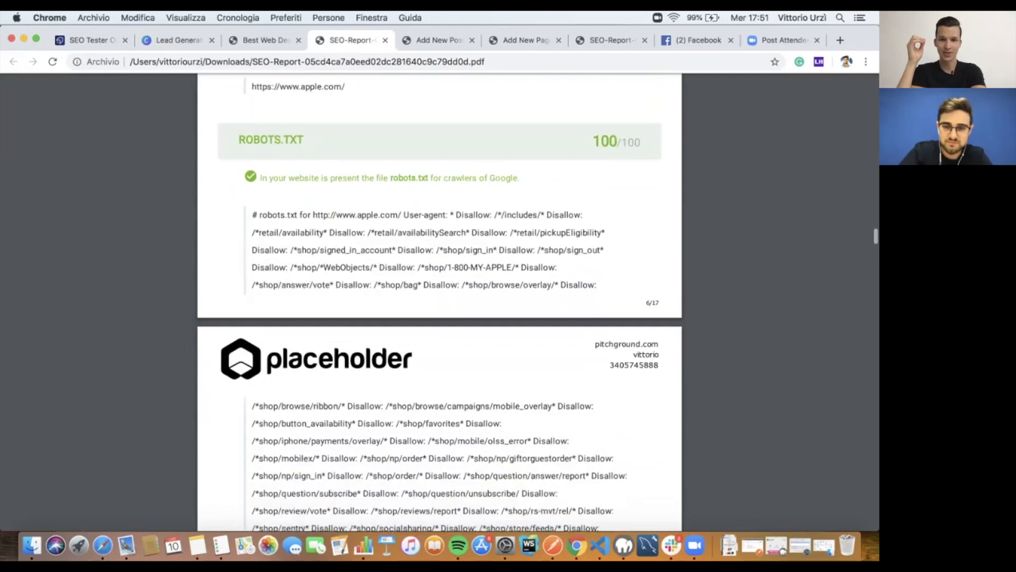
scroll(440, 302, "down", 1)
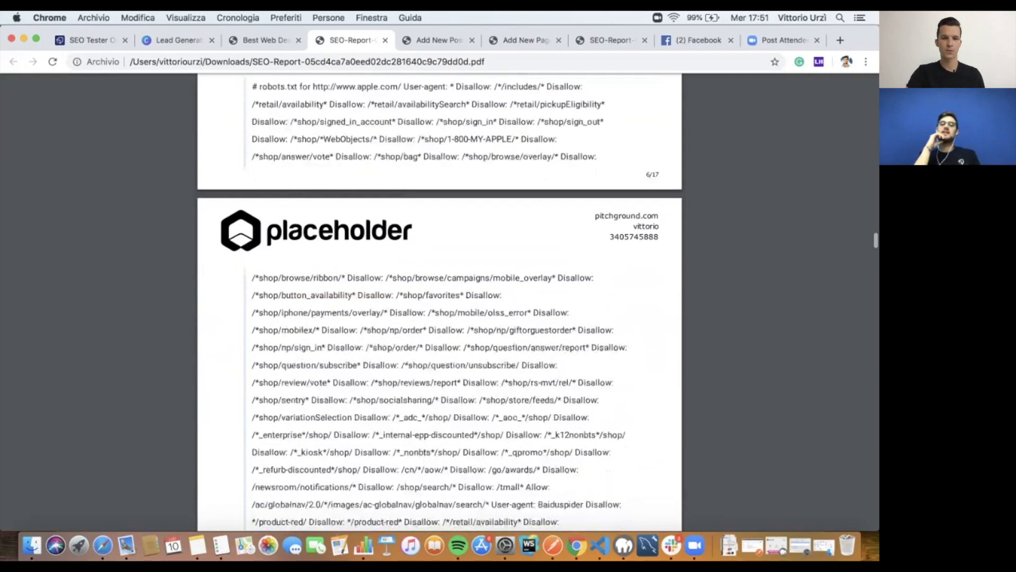
scroll(439, 302, "down", 5)
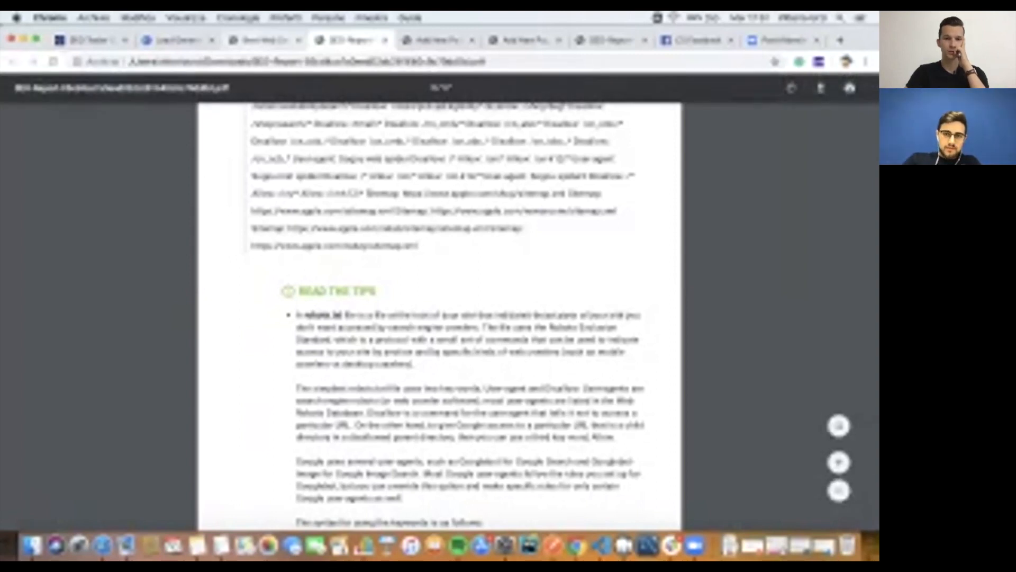
Step: Scroll back up to the report's 'SEO REPORT' cover page
scroll(440, 318, "up", 15)
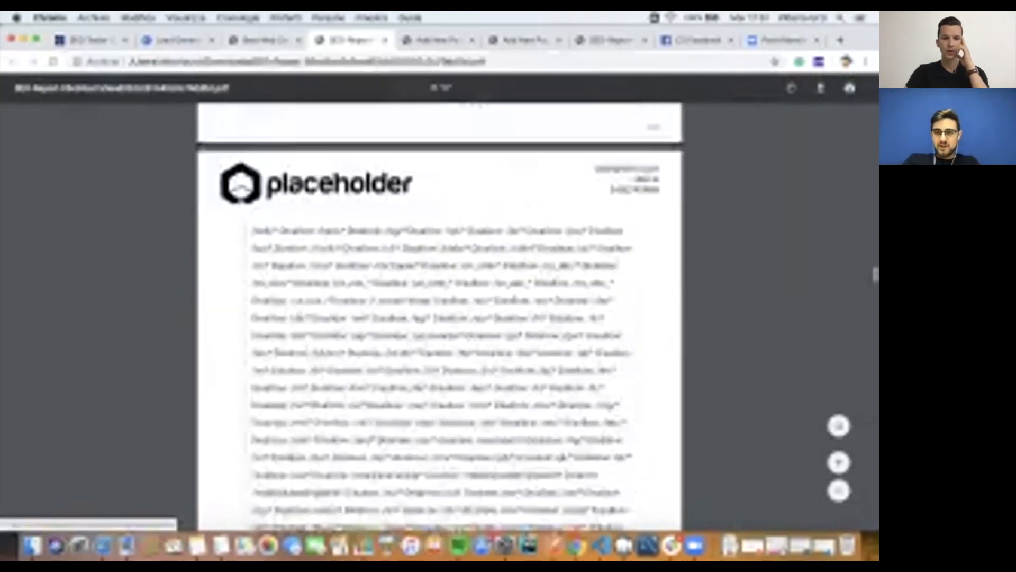
scroll(439, 318, "up", 20)
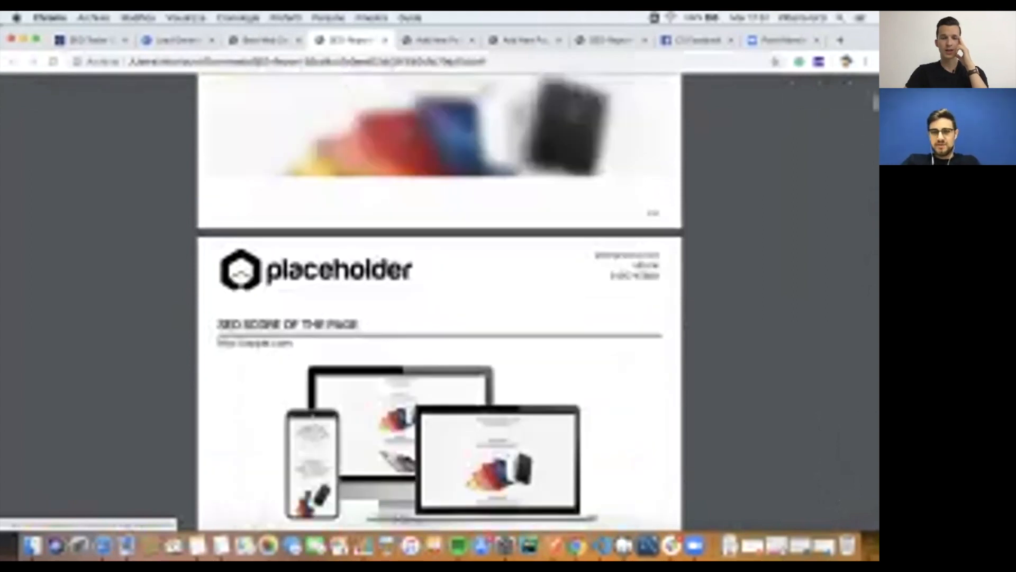
scroll(463, 515, "up", 10)
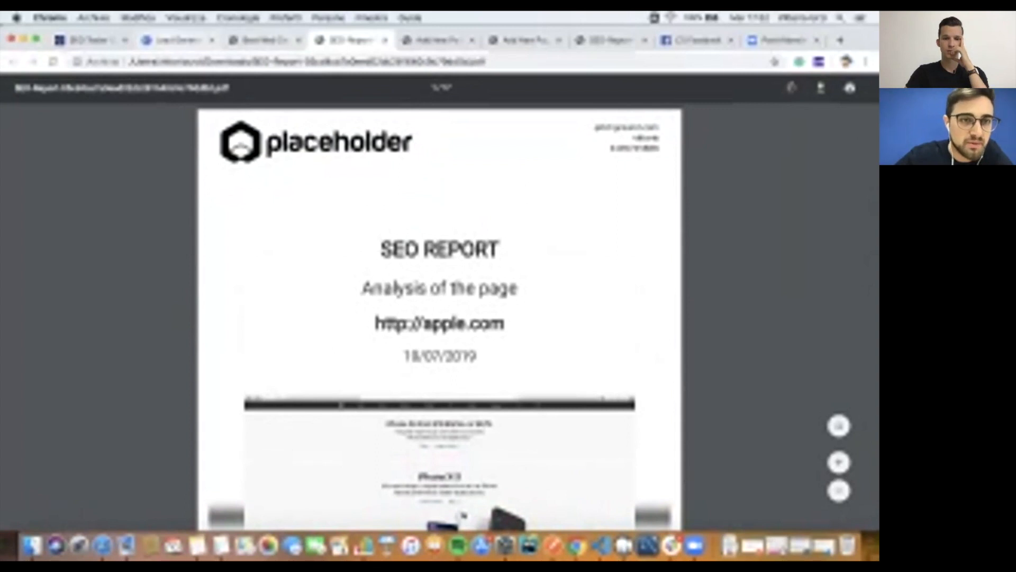
Step: Return to the SEO Tester Online campaign, open its Leads page and reload it
left_click(177, 40)
left_click(91, 40)
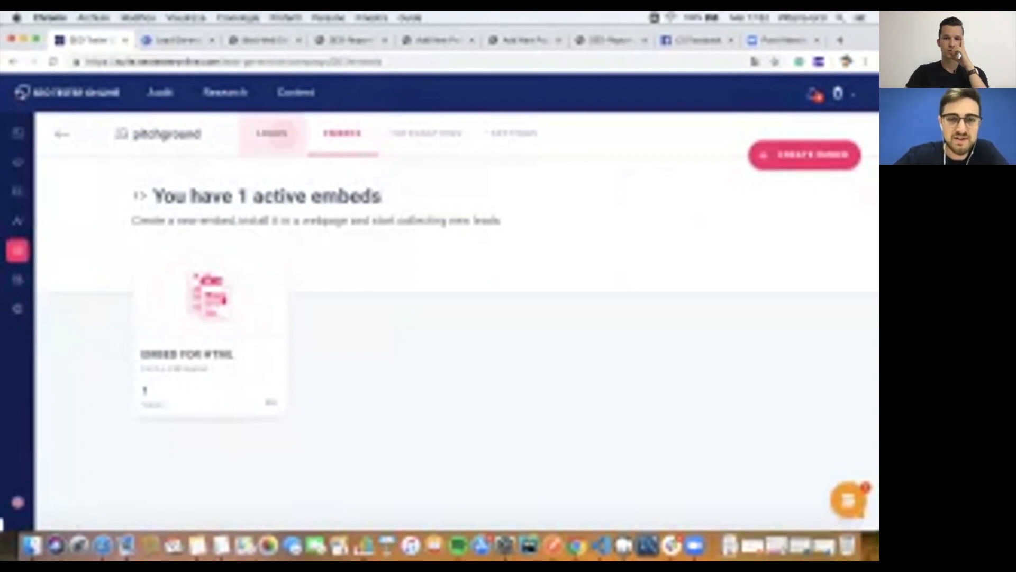
left_click(272, 134)
scroll(457, 344, "down", 1)
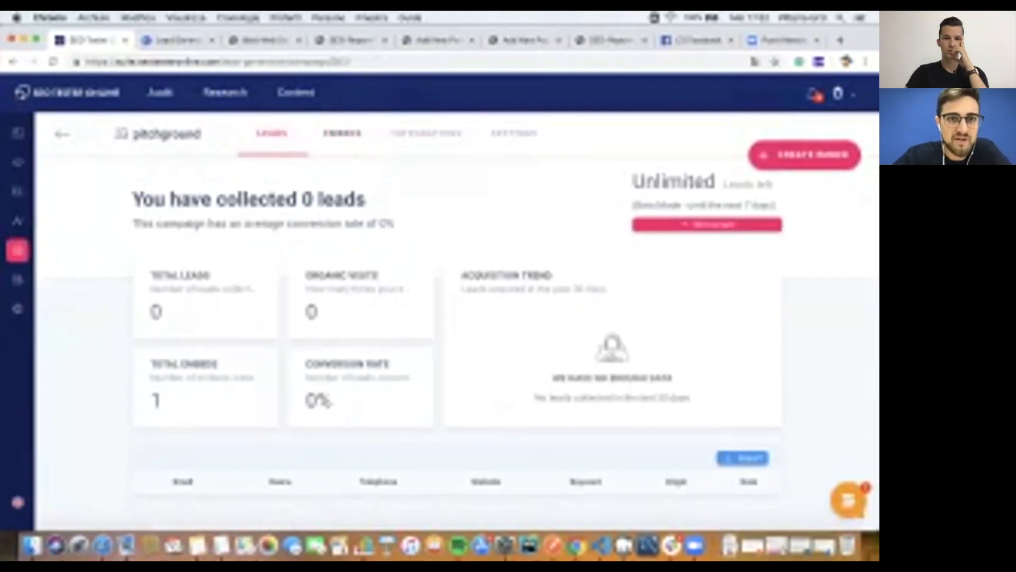
scroll(458, 345, "up", 1)
key("super+r")
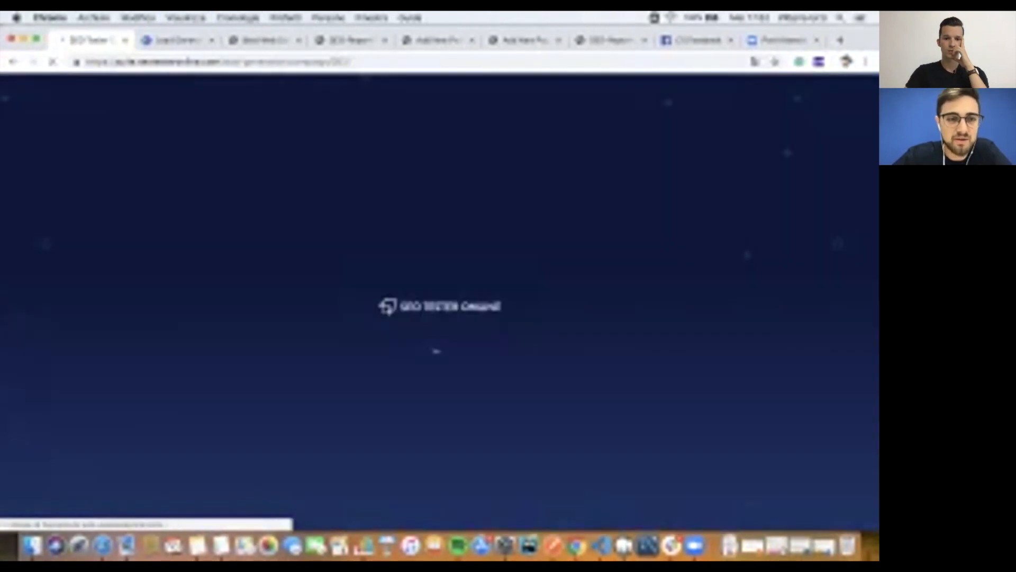
Step: Inspect the new apple.com lead (keyword iphone, 100% conversion), selecting its e-mail address
scroll(457, 317, "down", 2)
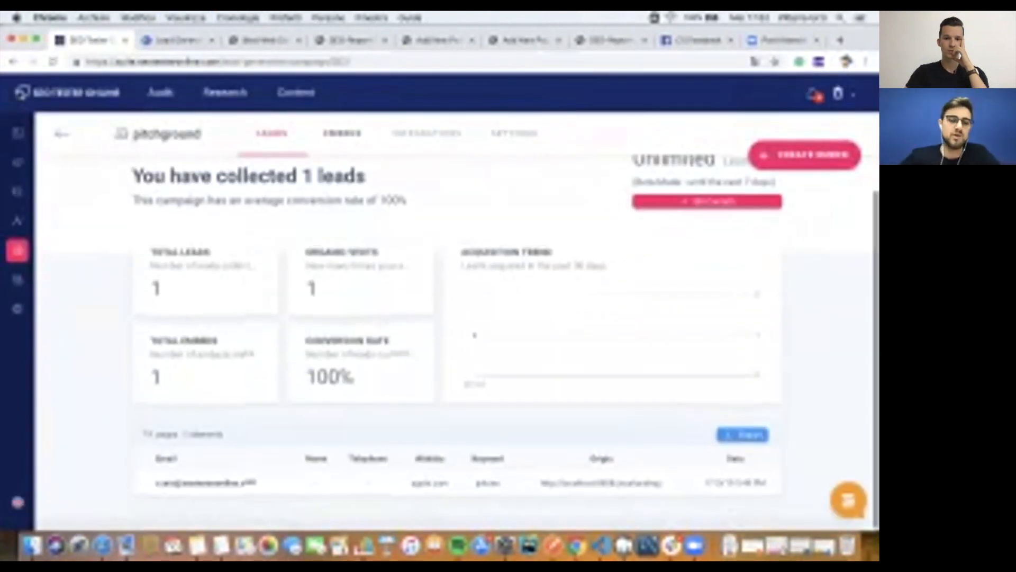
scroll(457, 344, "up", 2)
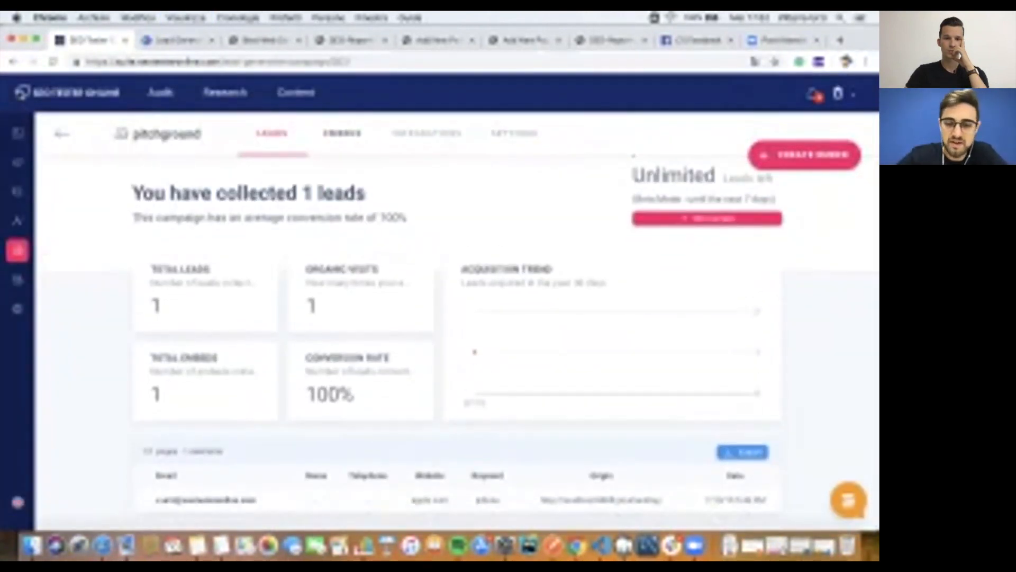
scroll(457, 344, "down", 1)
left_click_drag(155, 495, 716, 495)
left_click(715, 495)
scroll(505, 342, "down", 2)
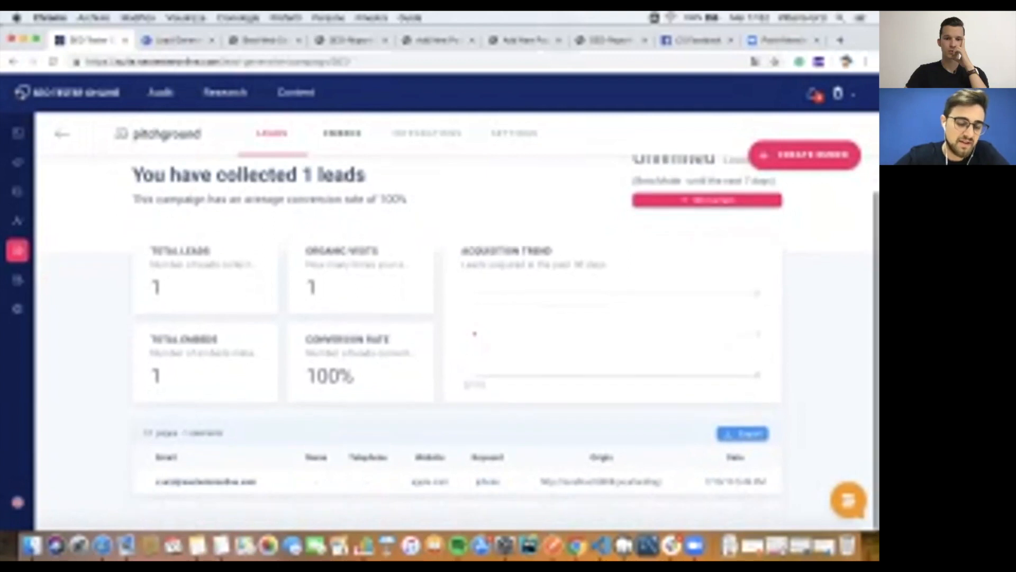
left_click_drag(155, 482, 256, 481)
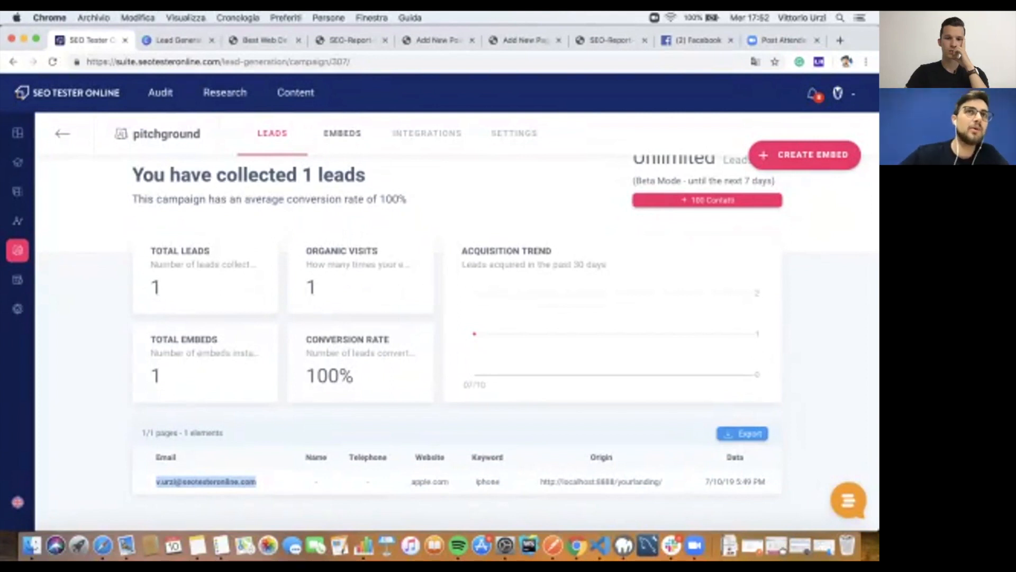
scroll(455, 318, "up", 1)
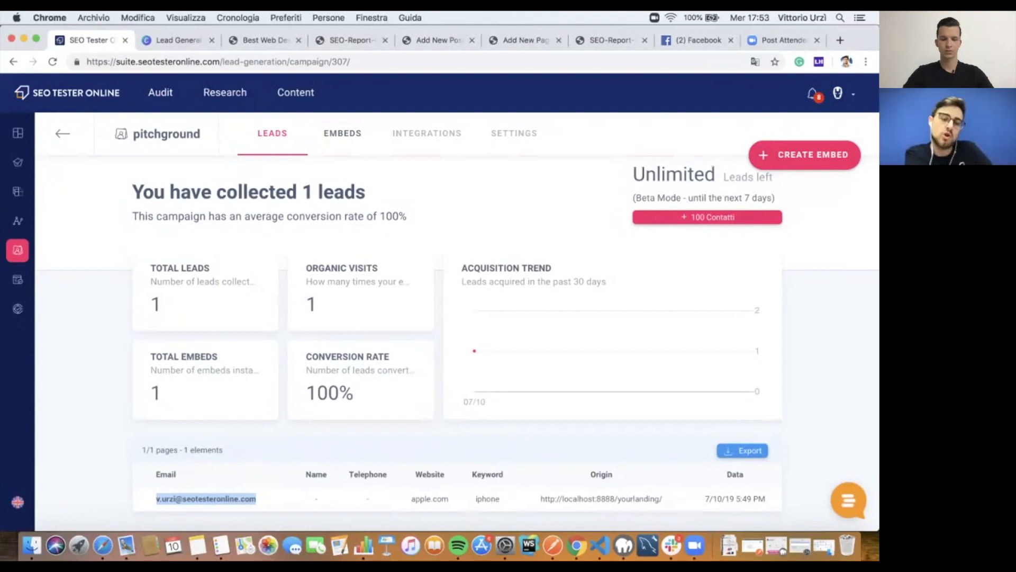
scroll(601, 497, "down", 1)
scroll(600, 490, "down", 1)
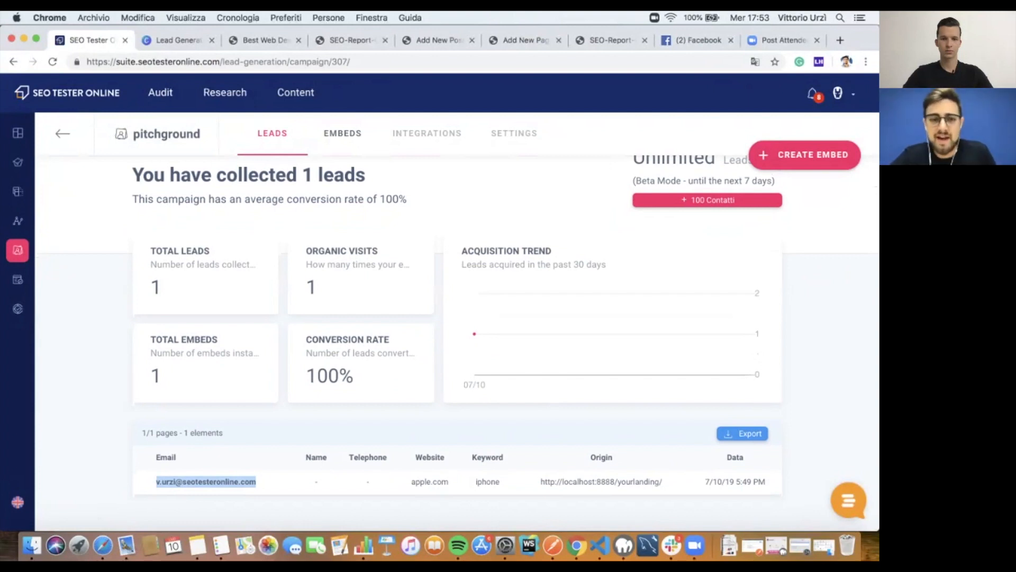
Step: Create a new embed in the campaign named 'Embed Wordpress Divi'
left_click(343, 132)
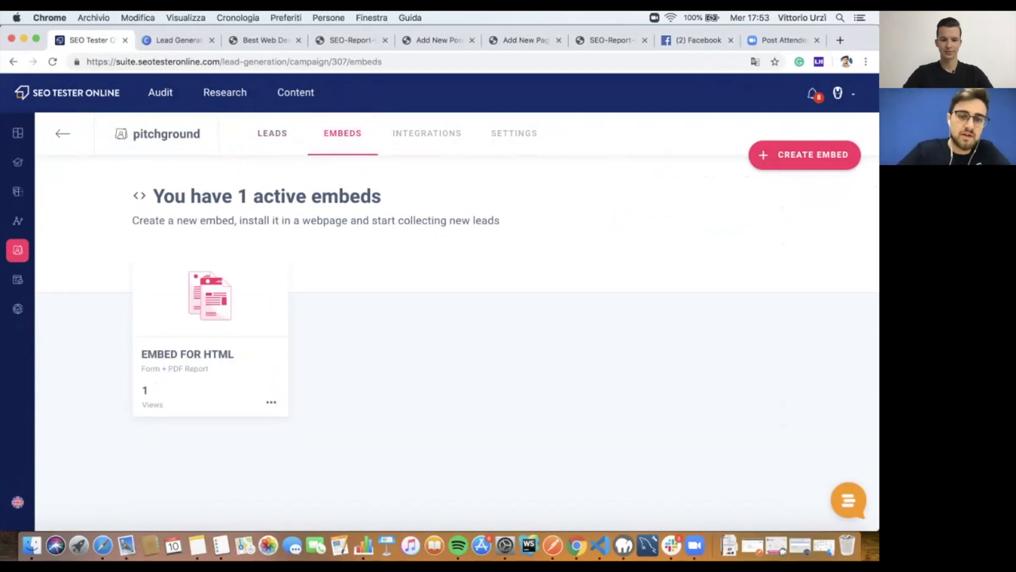
left_click(805, 154)
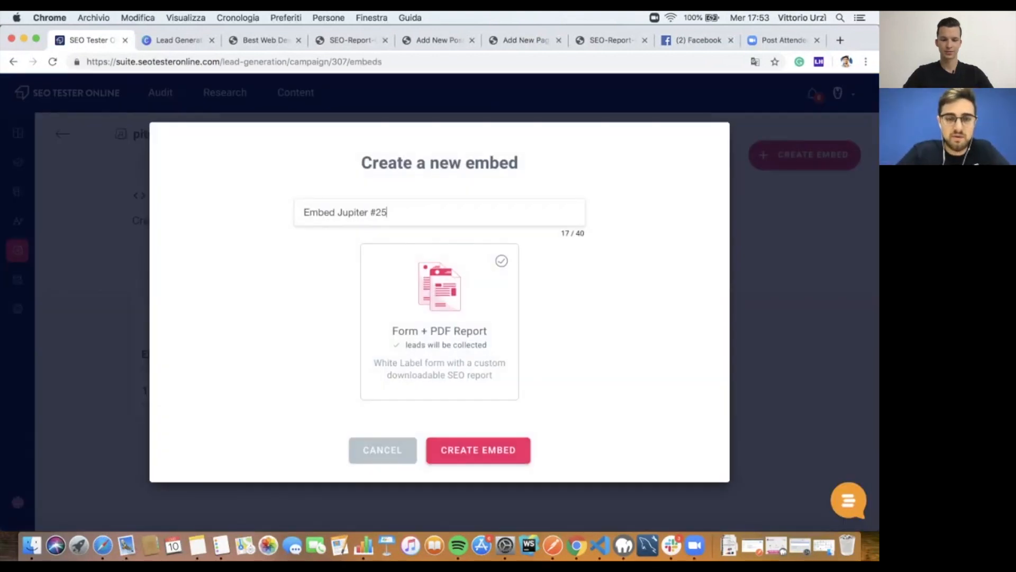
left_click_drag(342, 213, 390, 212)
key("BackSpace")
key("BackSpace")
type("Wordpress")
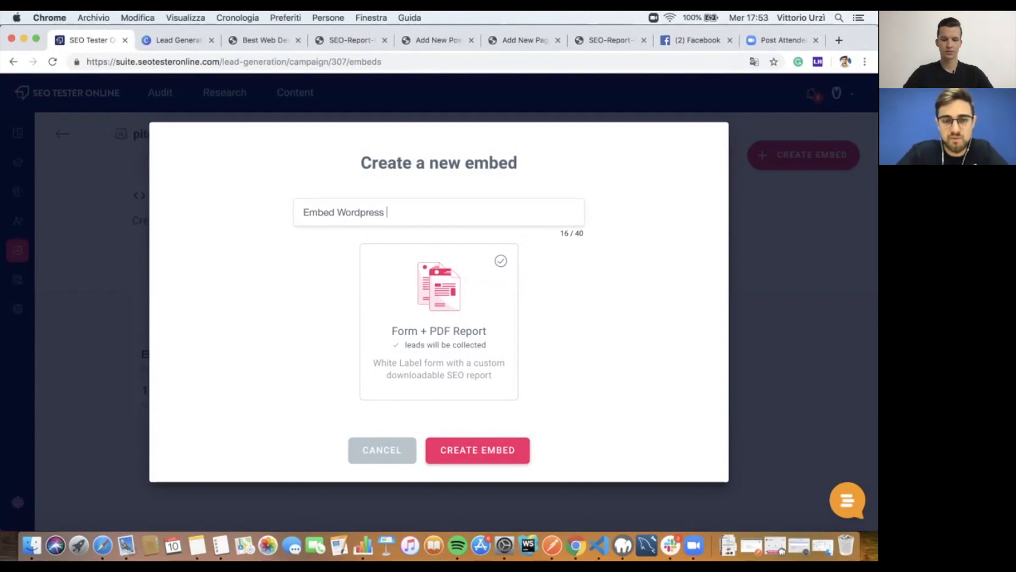
type(" Divi")
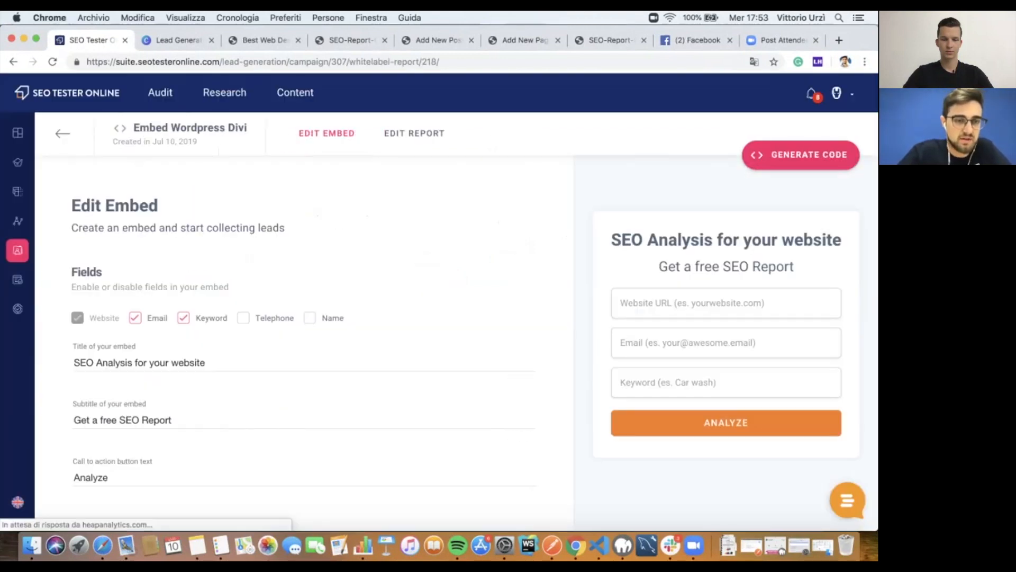
scroll(301, 344, "down", 3)
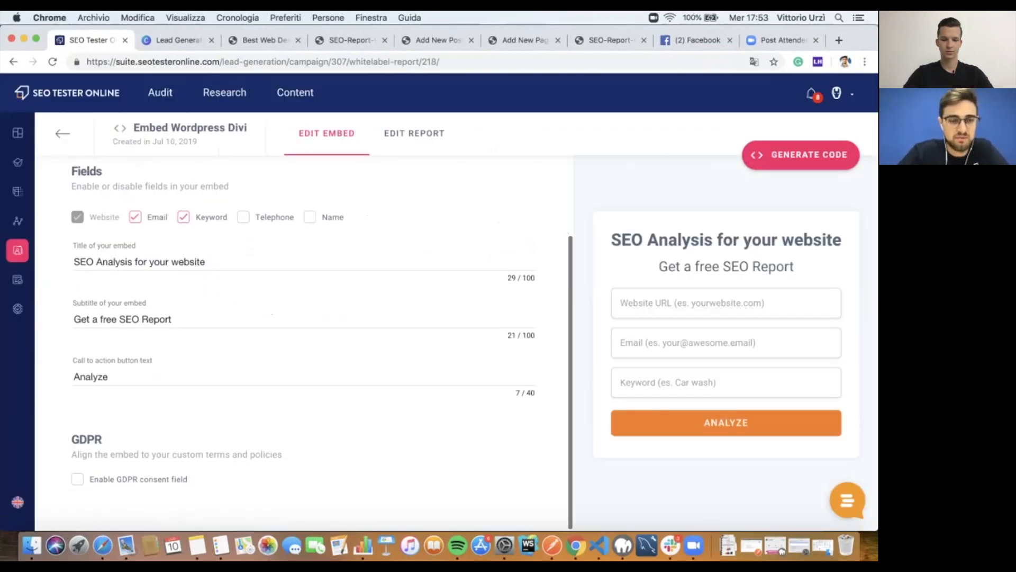
Step: Replace the embed title with 'Optimize now' and bring up the report settings
triple_click(141, 261)
key("Left")
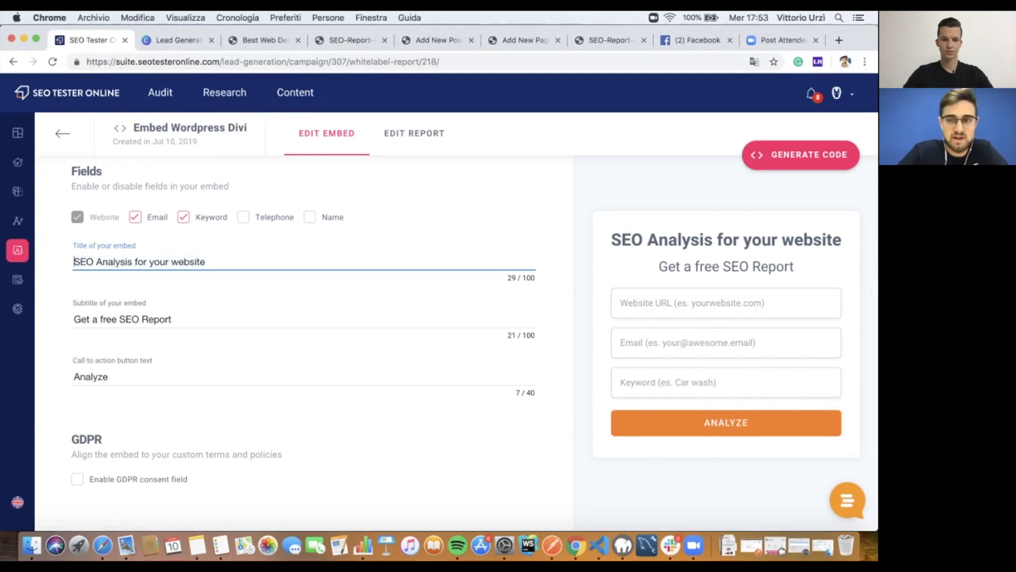
key("super+a")
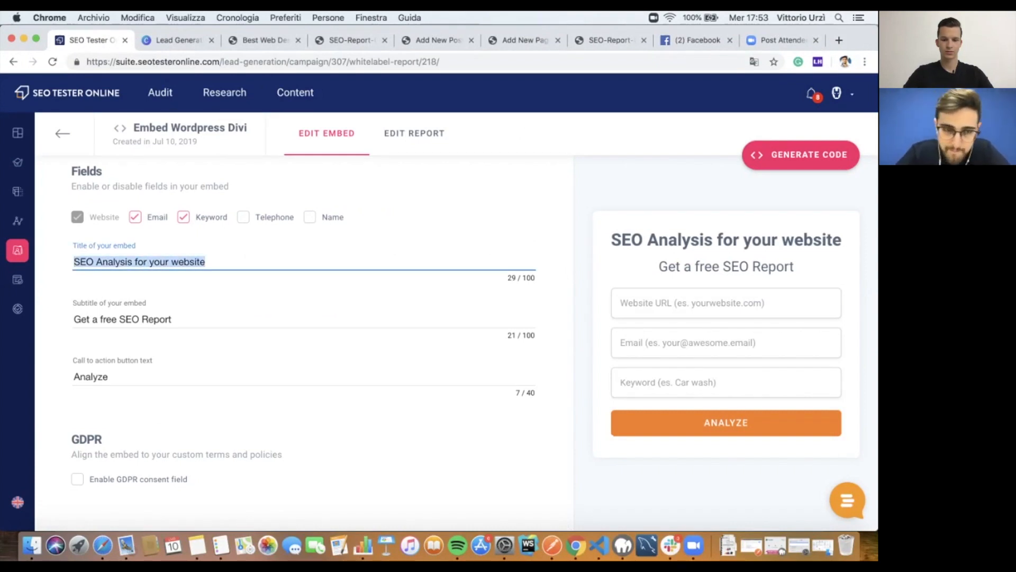
type("Optimize now")
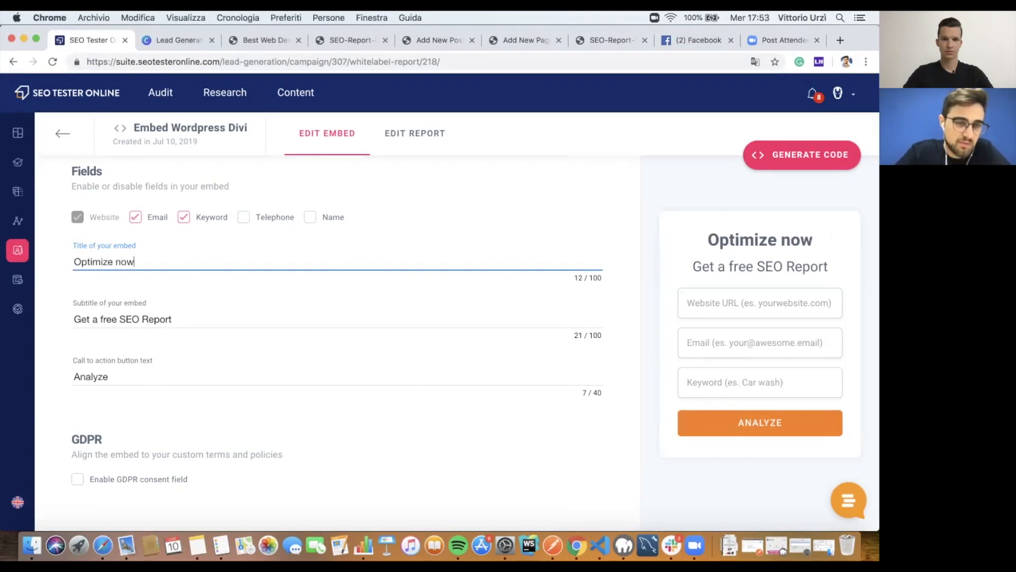
left_click(415, 133)
scroll(263, 337, "down", 15)
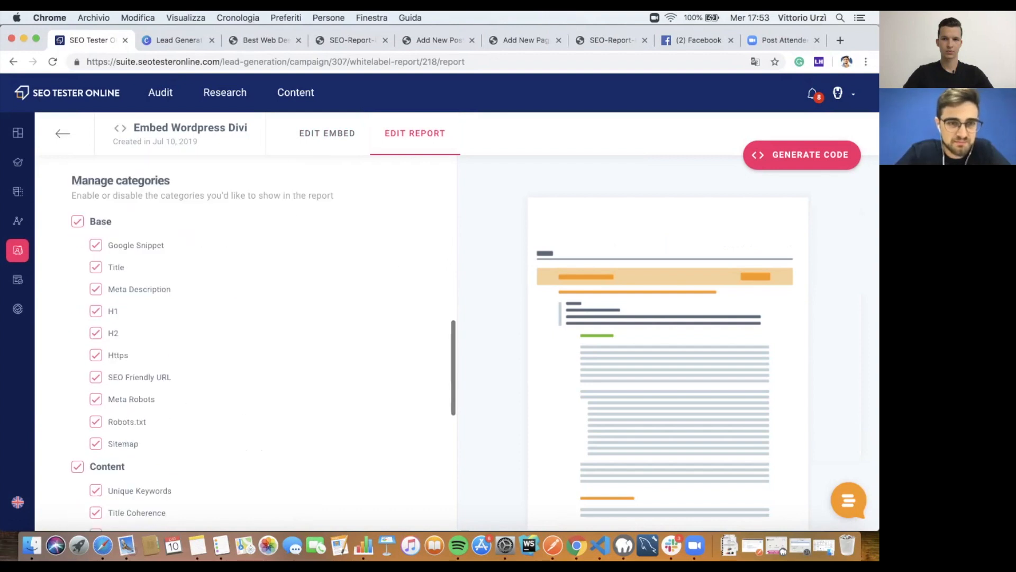
Step: Exclude the Speed and Social categories from the report
left_click(78, 250)
left_click(78, 318)
scroll(77, 318, "up", 4)
scroll(78, 318, "down", 5)
scroll(263, 341, "up", 15)
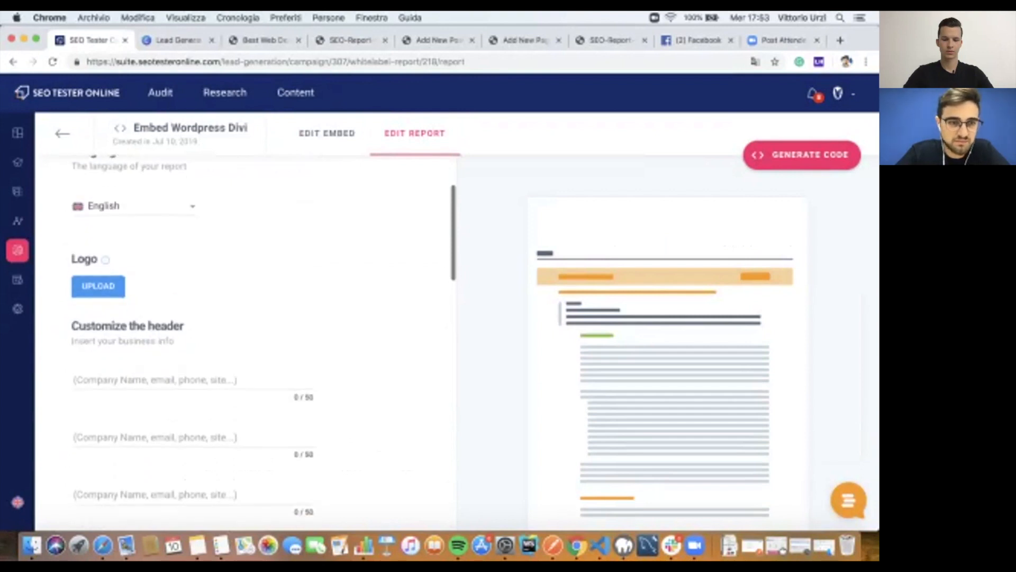
Step: Attach the Platform update image as the report's custom logo
left_click(98, 287)
left_click(440, 277)
left_click(515, 449)
scroll(263, 341, "down", 3)
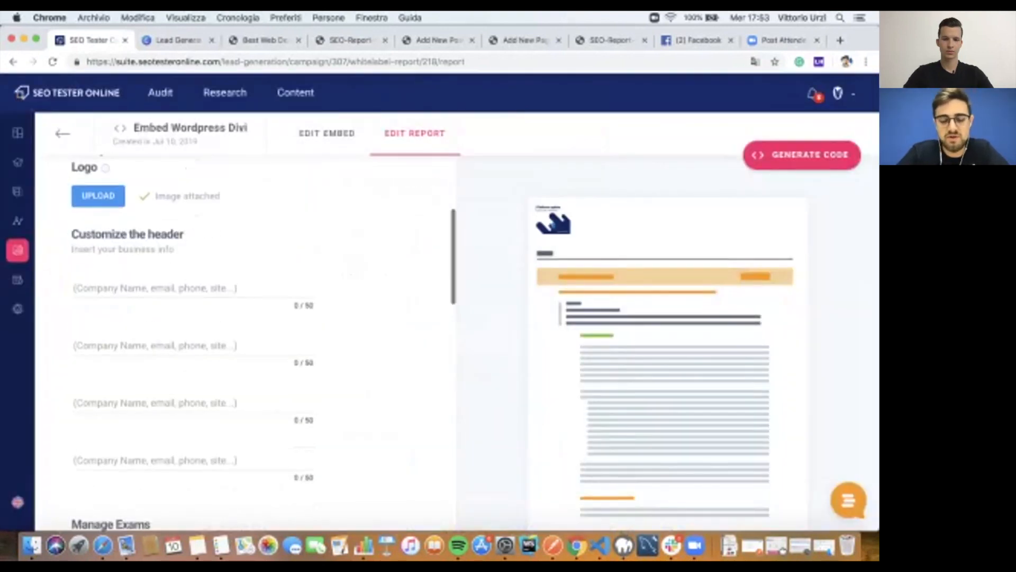
Step: Fill the header lines with Avengers Srl, a contact name and a phone number
left_click(193, 288)
type("Zu")
key("BackSpace")
key("BackSpace")
type("Avengers Srl")
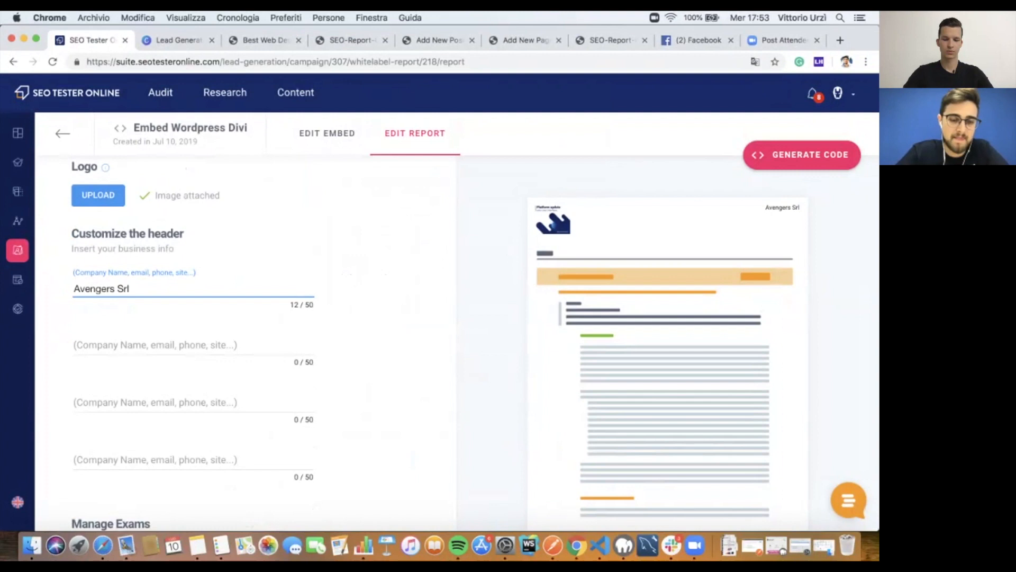
left_click(193, 345)
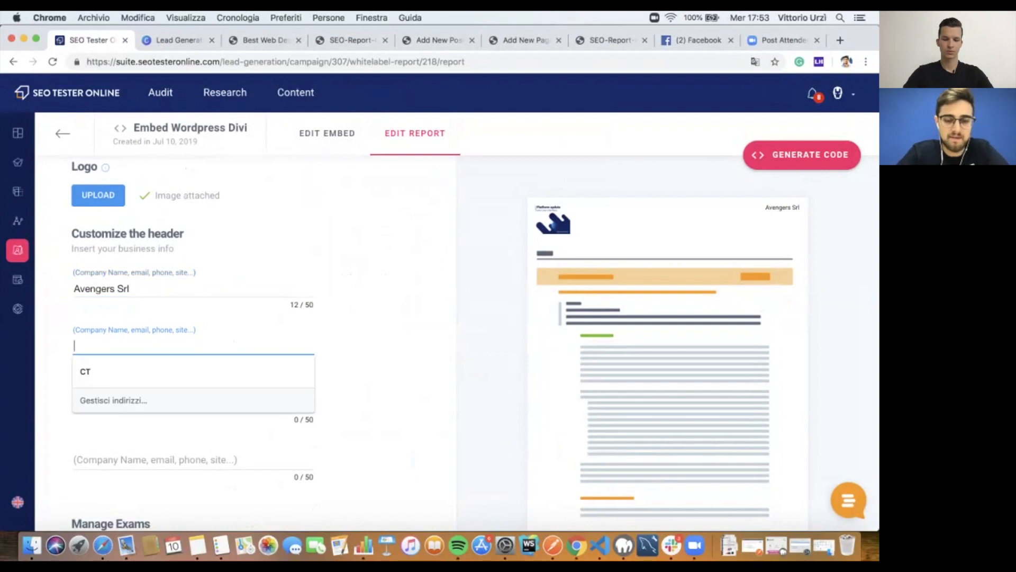
key("BackSpace")
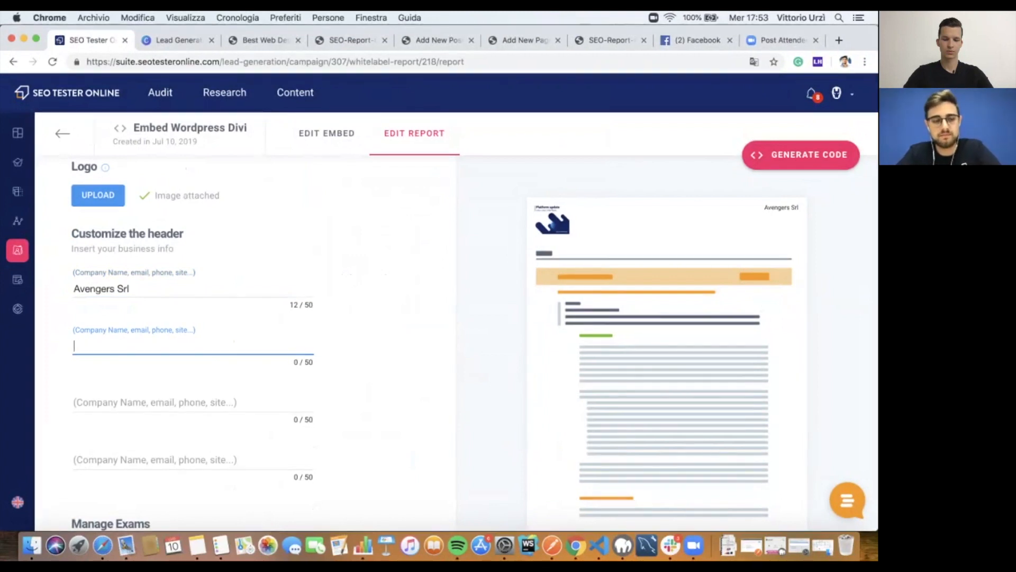
left_click(193, 403)
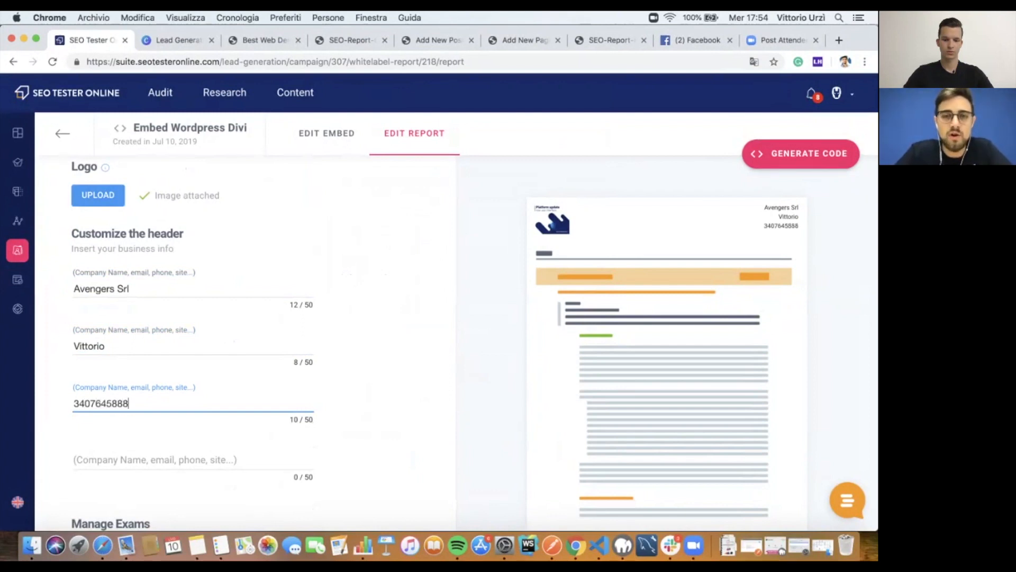
Step: Generate the Divi embed's code, select the form snippet, and move to WordPress's Add New Page tab
left_click(801, 154)
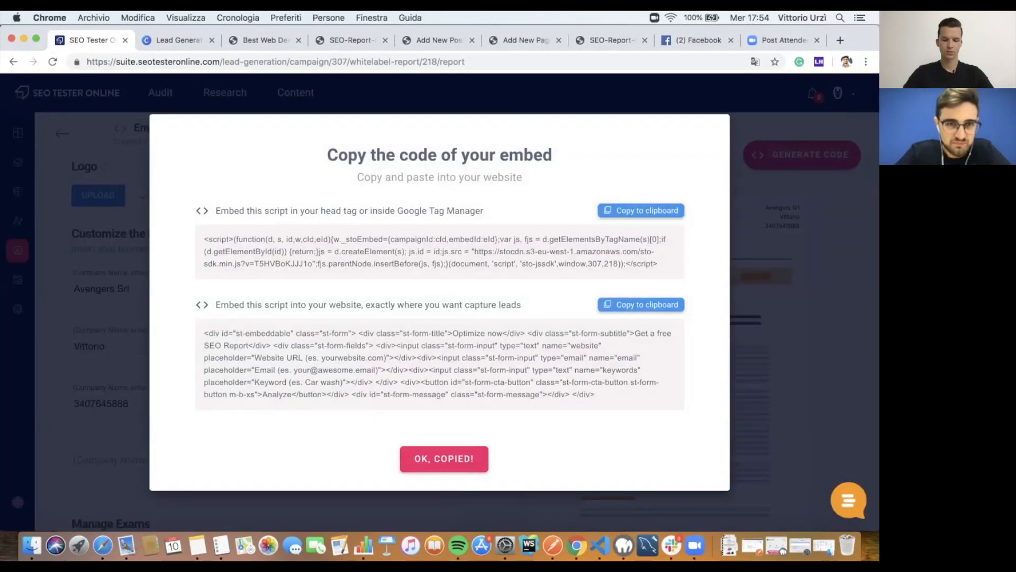
triple_click(451, 357)
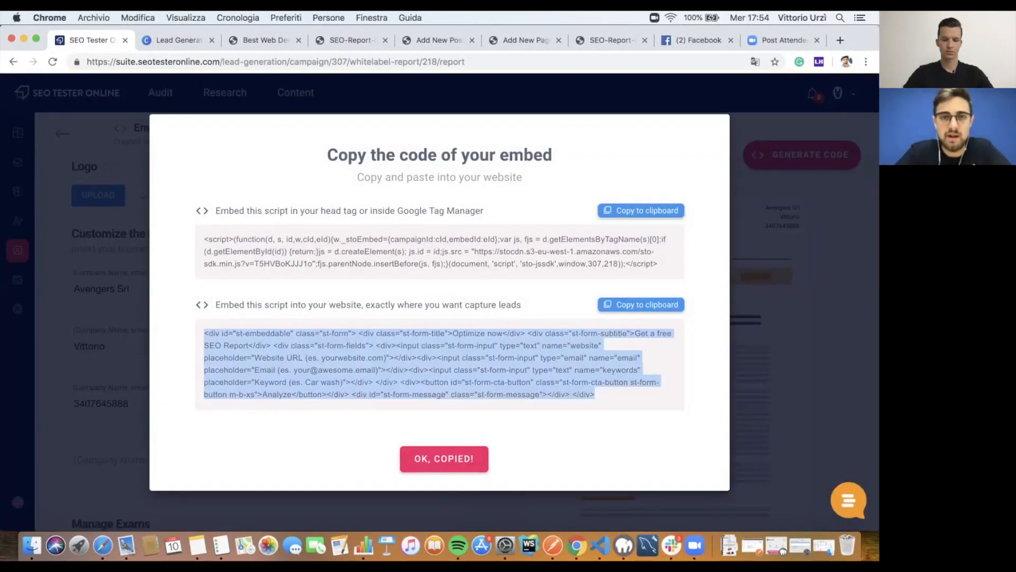
left_click(525, 40)
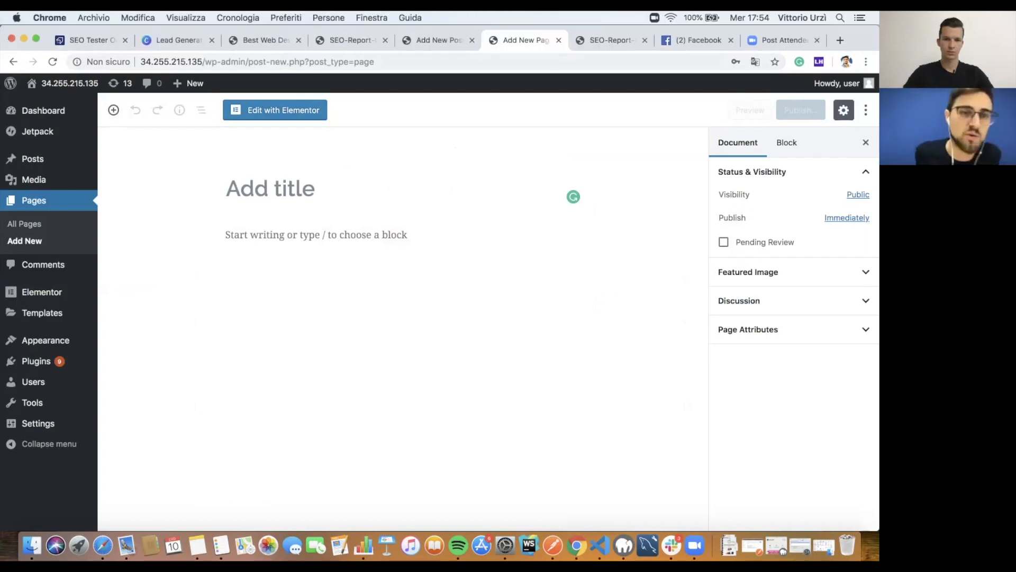
Step: Start a new blank WordPress page from Pages > Add New
left_click(440, 40)
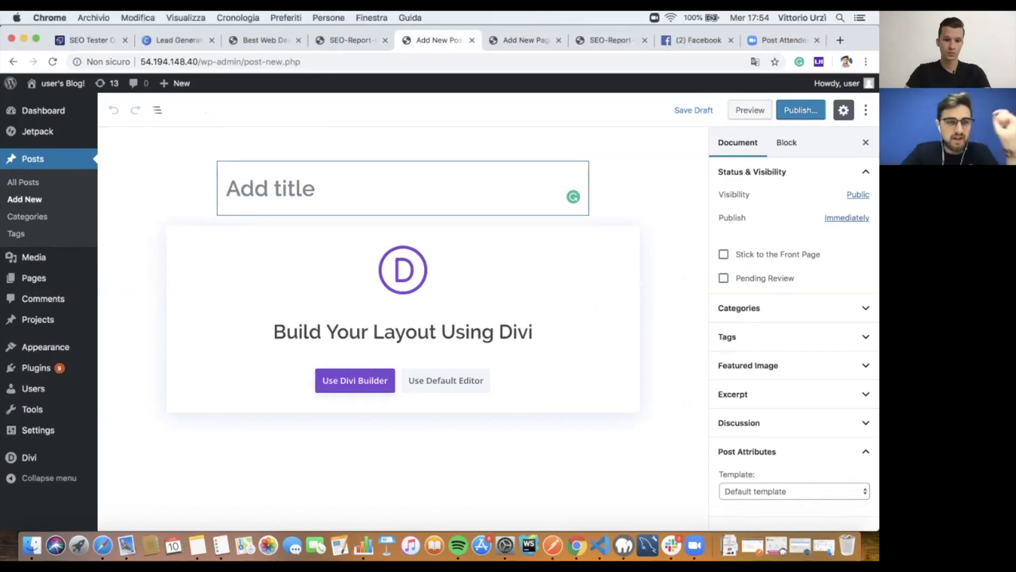
left_click(446, 381)
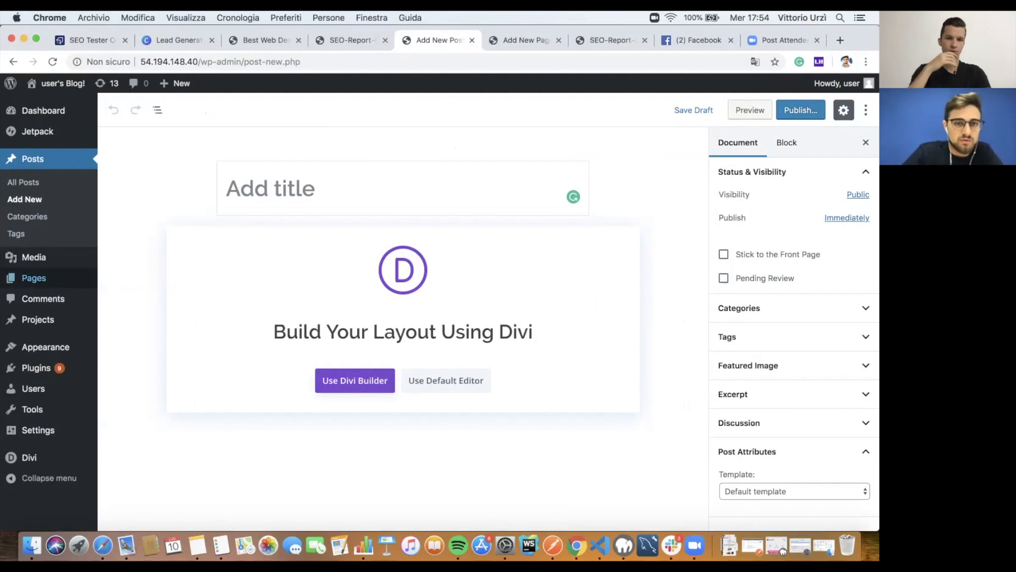
left_click(34, 277)
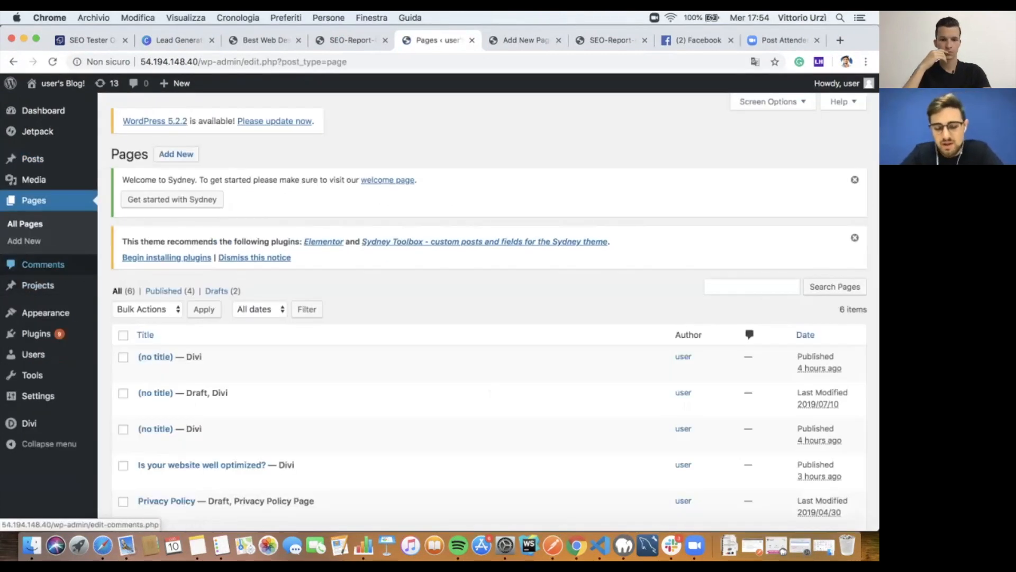
left_click(24, 240)
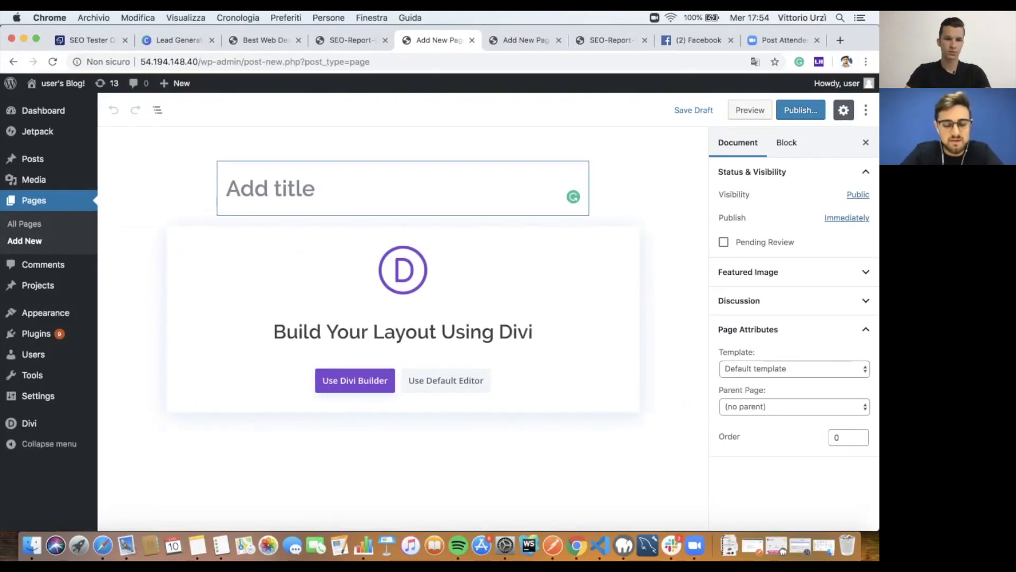
Step: Title the page 'Is your website well optimized?', replacing an earlier misspelled attempt
type("How to optmi")
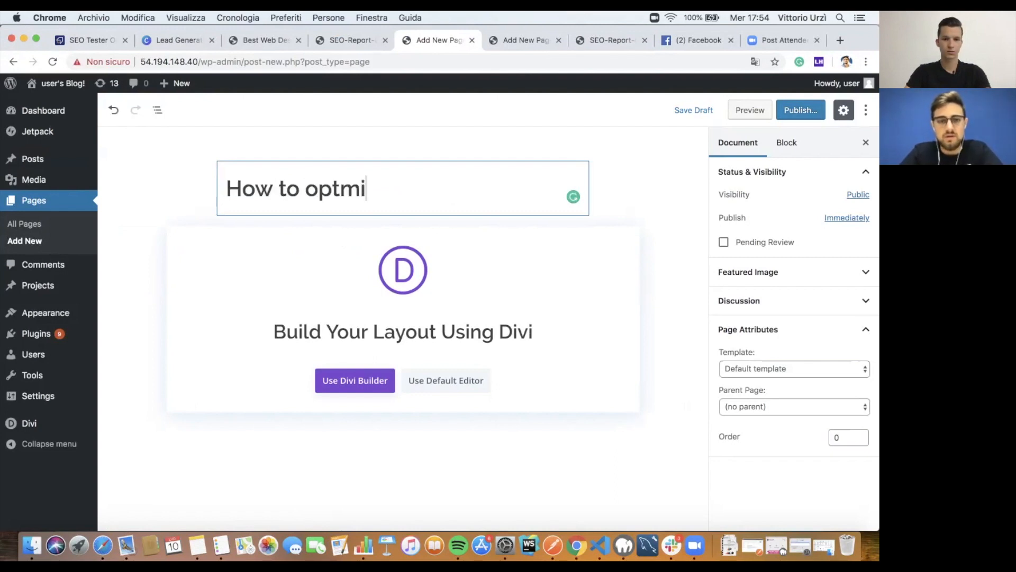
type("ze toy")
key("BackSpace")
key("BackSpace")
key("BackSpace")
type("your web")
key("super+a")
key("BackSpace")
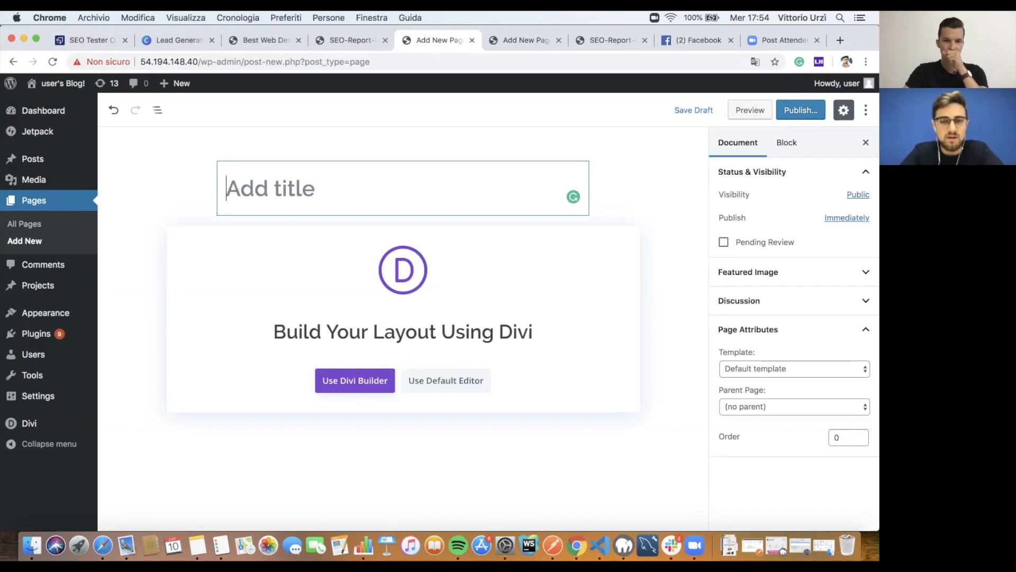
type("Is y")
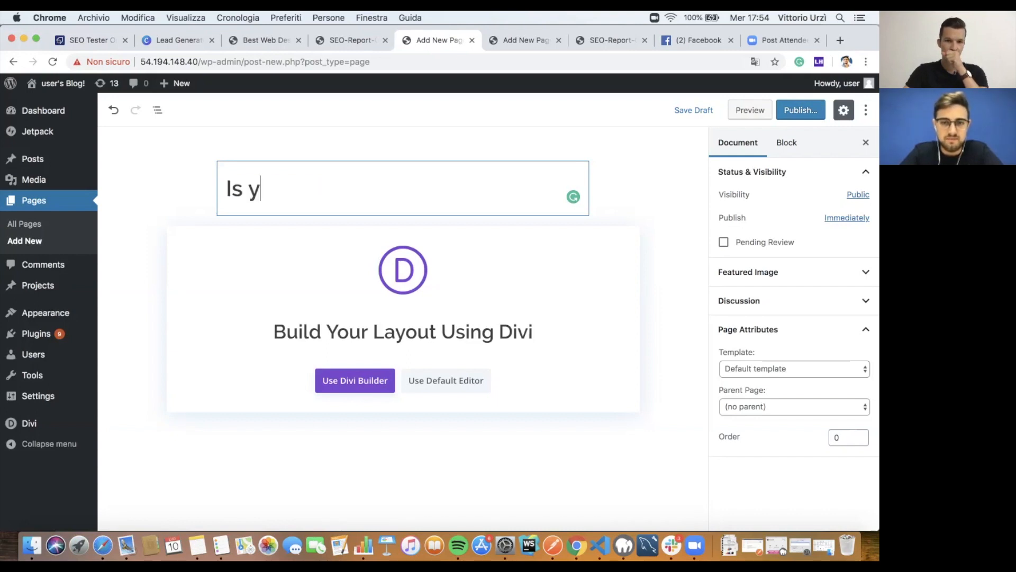
type("ourt")
key("BackSpace")
type("website well o")
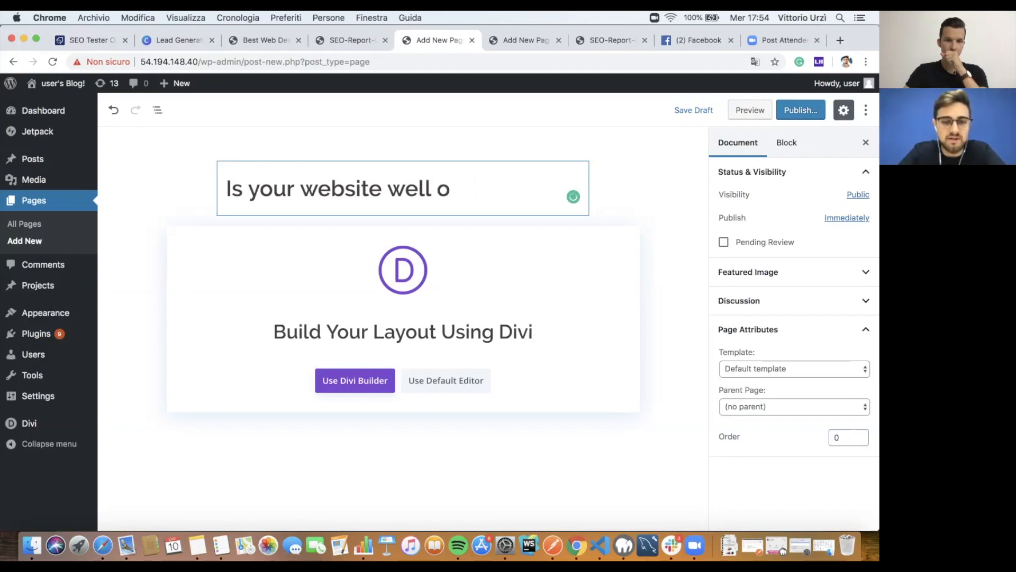
type("tpimized?")
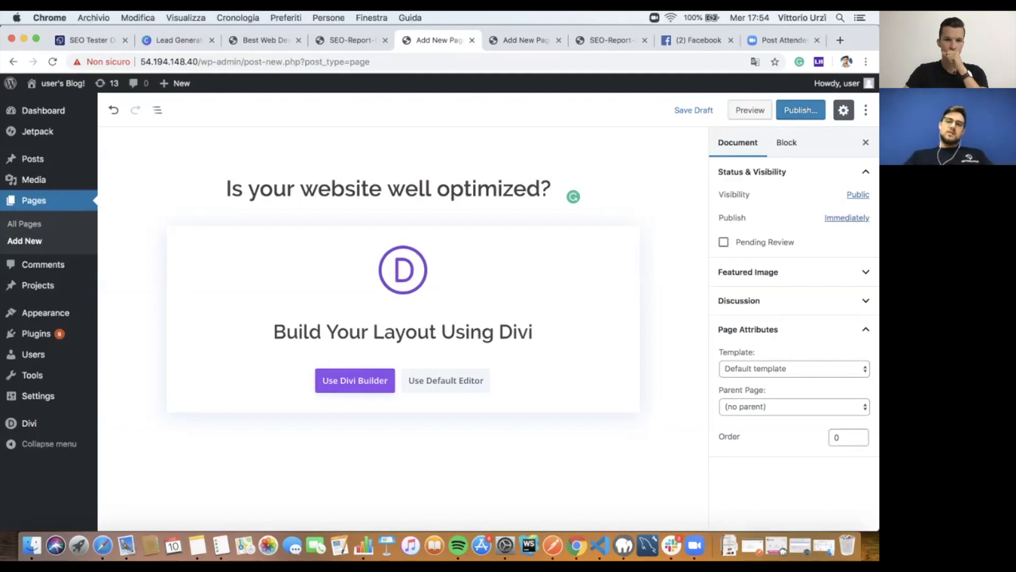
Step: Switch the page to Divi Builder and start building from scratch
left_click(355, 380)
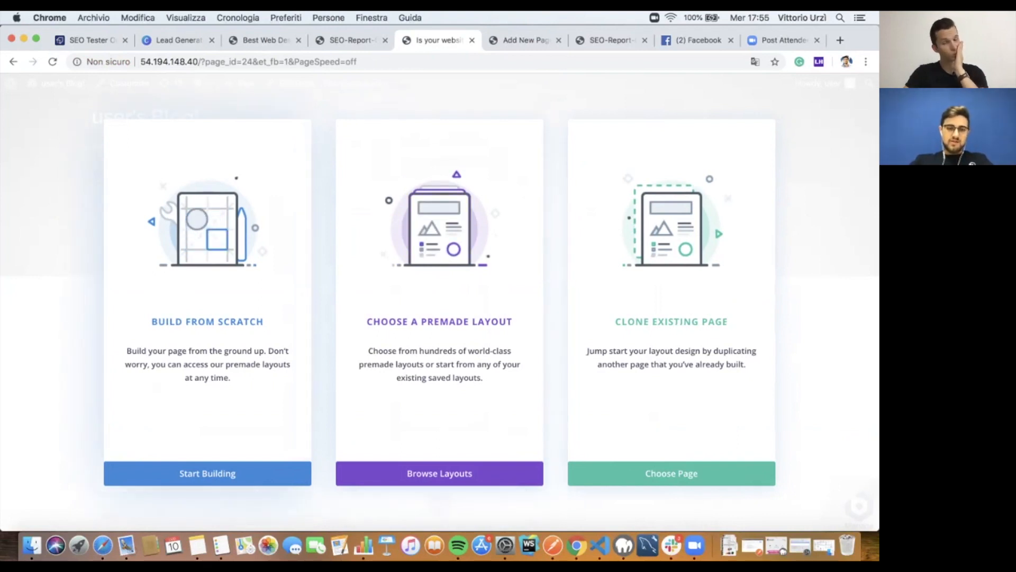
left_click(208, 473)
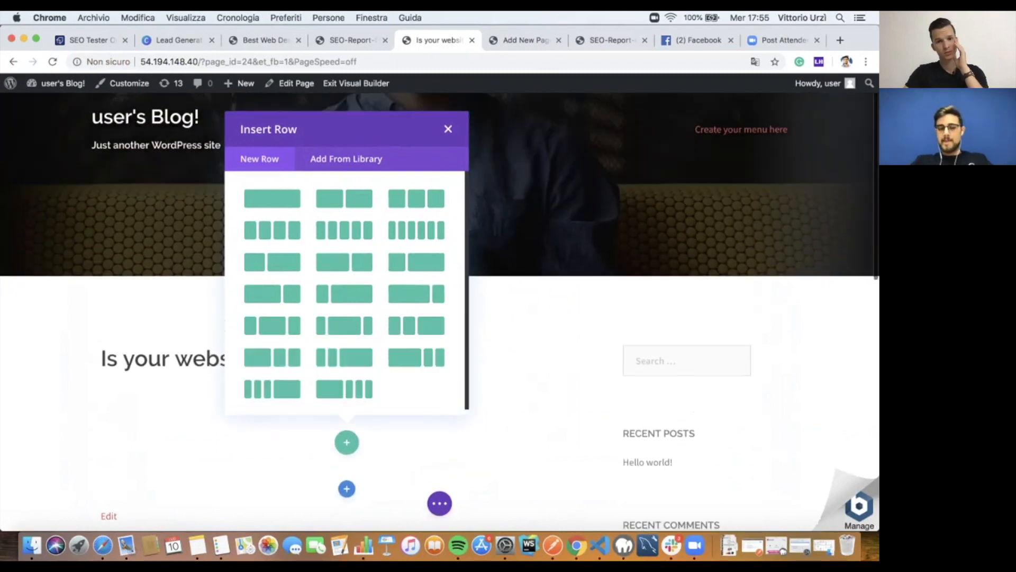
scroll(439, 313, "down", 5)
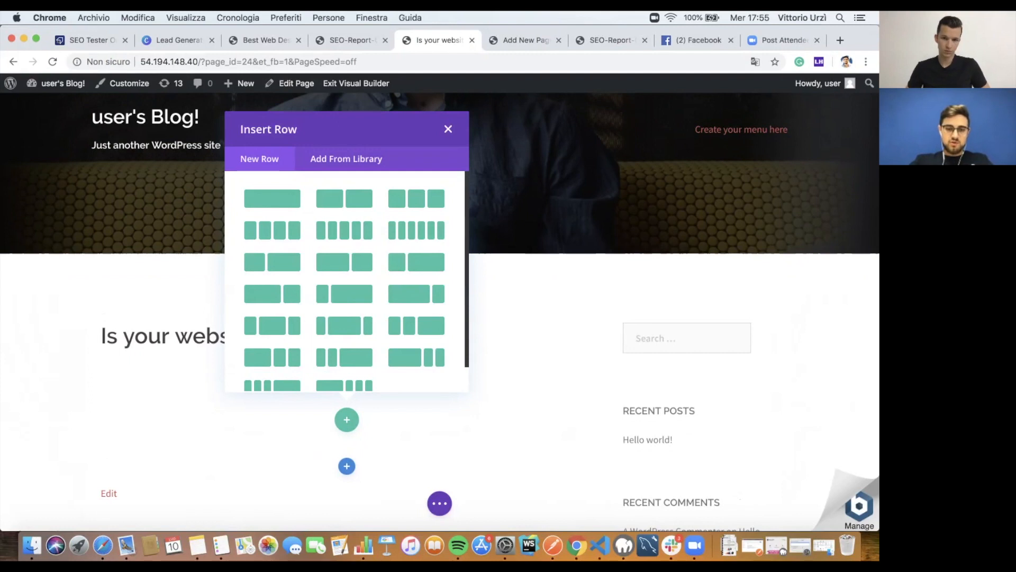
scroll(440, 312, "down", 5)
Step: Insert a row with a narrow left column and a wider right column
left_click(448, 321)
left_click(346, 286)
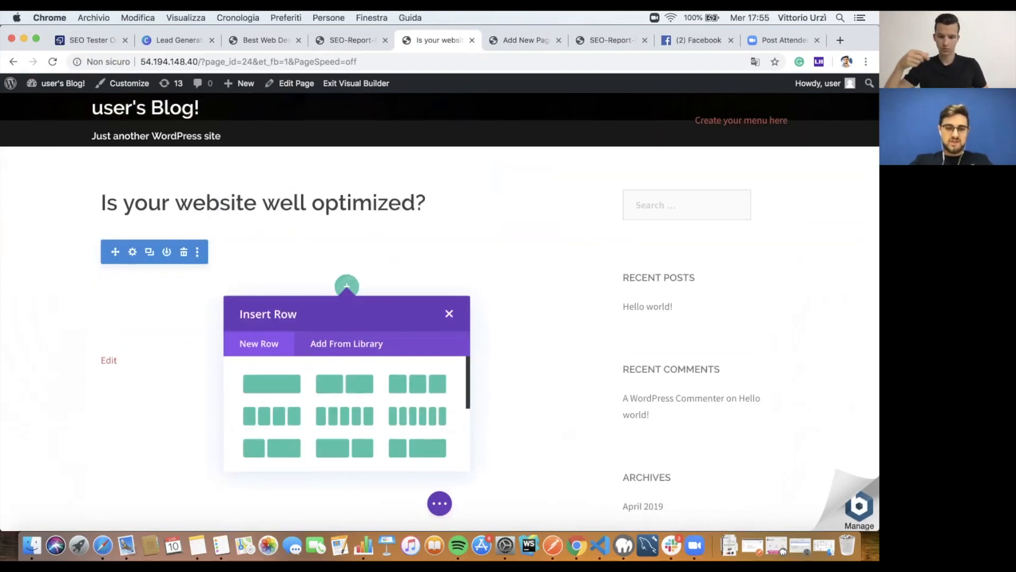
scroll(344, 383, "down", 2)
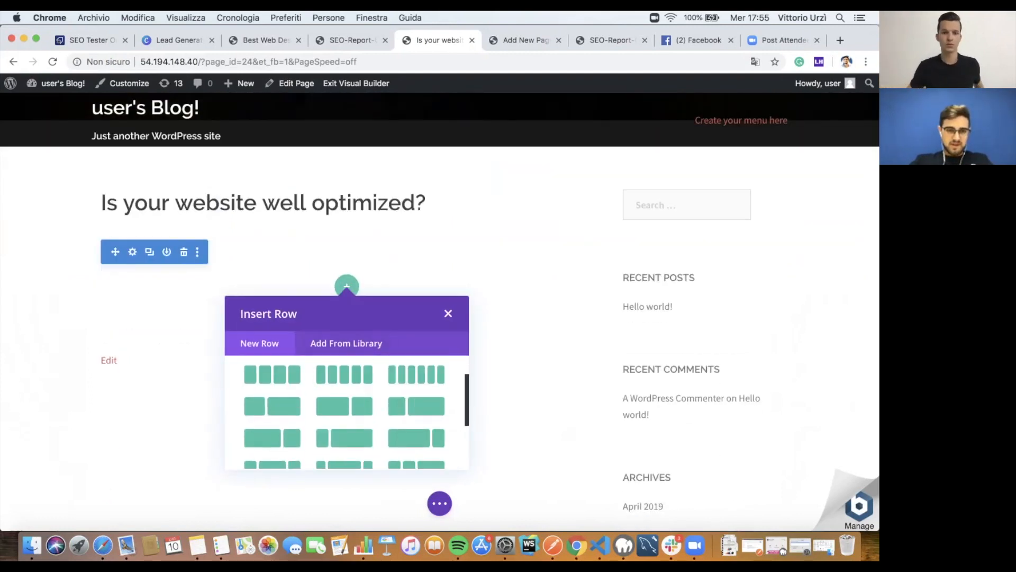
scroll(345, 395, "down", 3)
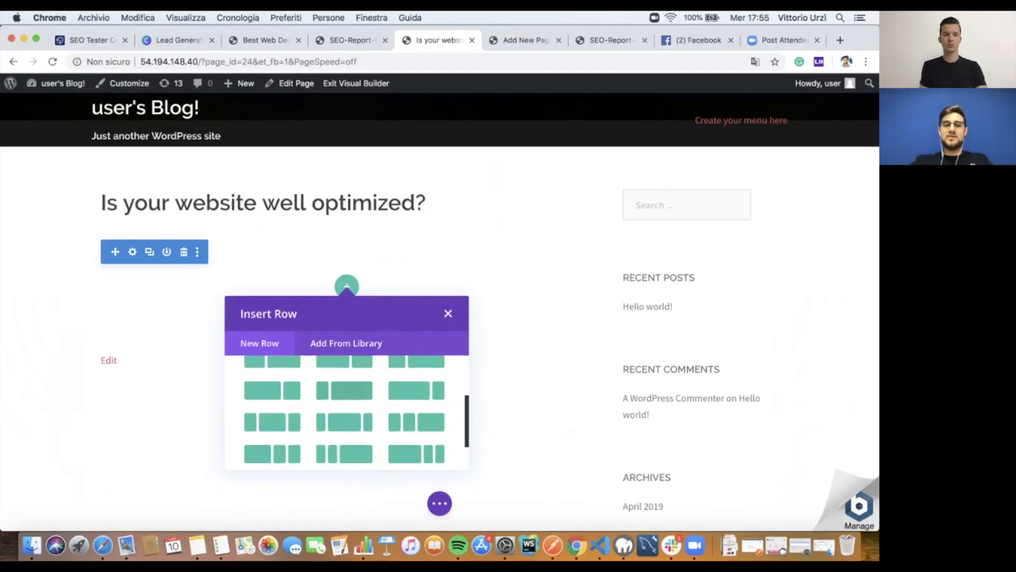
left_click(347, 391)
left_click(257, 265)
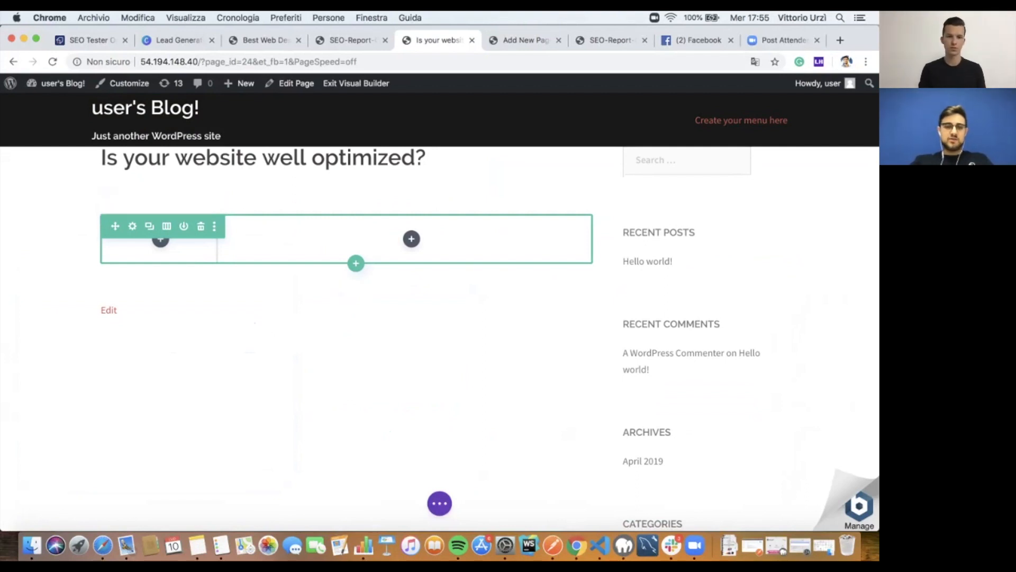
Step: Copy the embed's head script from SEO Tester Online and close the code window
left_click(87, 39)
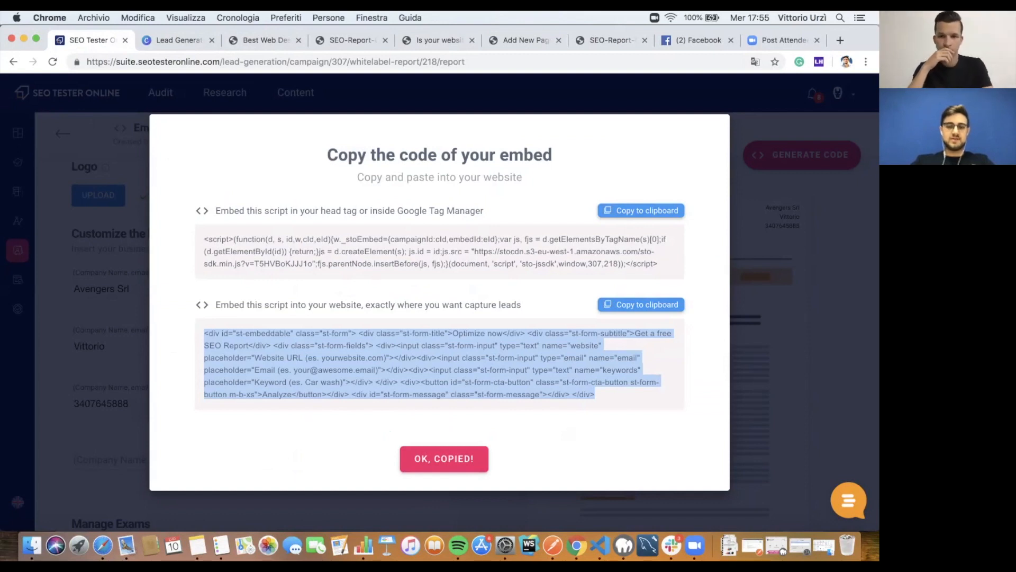
left_click(641, 210)
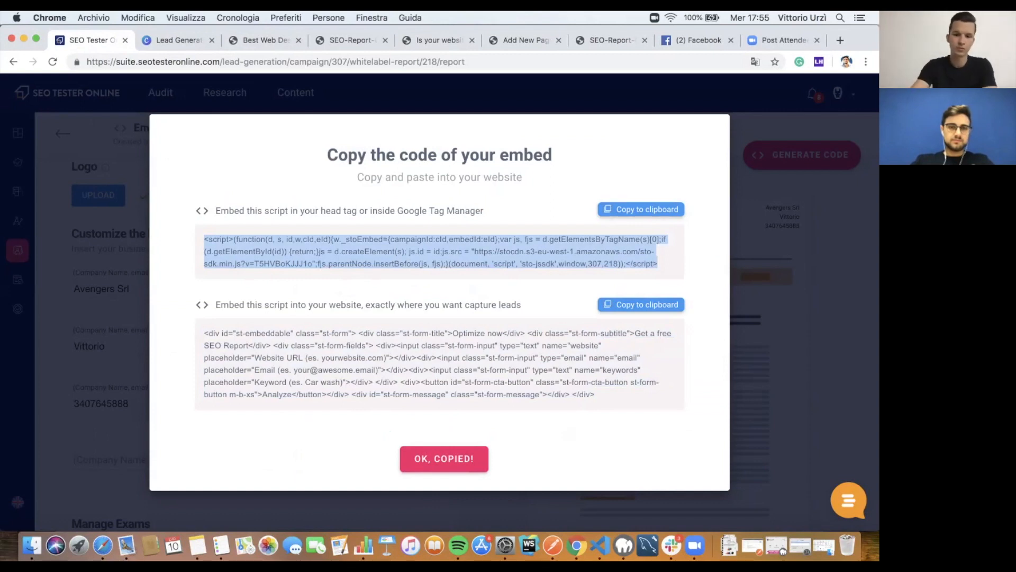
left_click(641, 210)
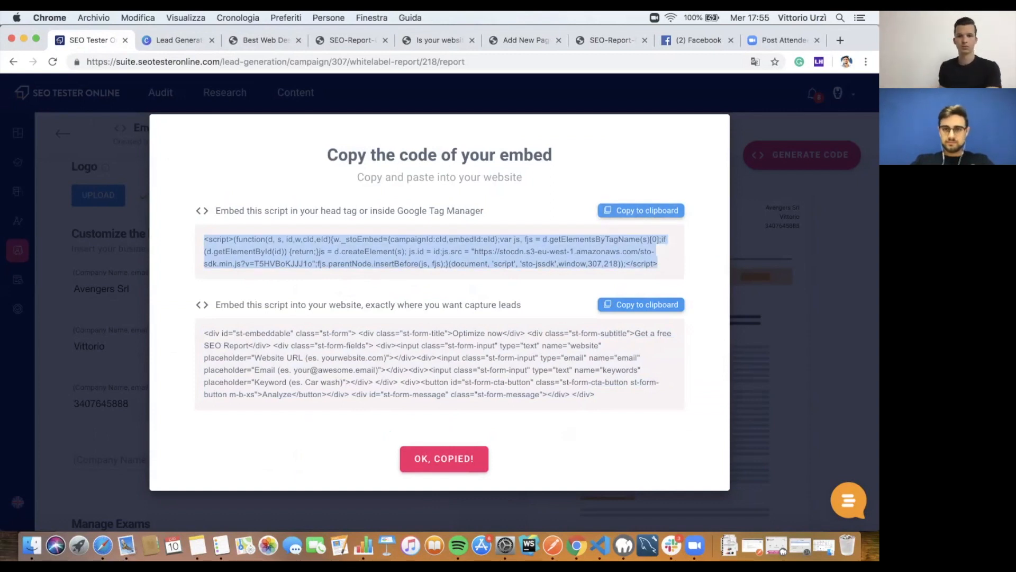
left_click(444, 459)
Step: Look over the SEO report PDF in full screen, then return to the Divi builder page
left_click(265, 40)
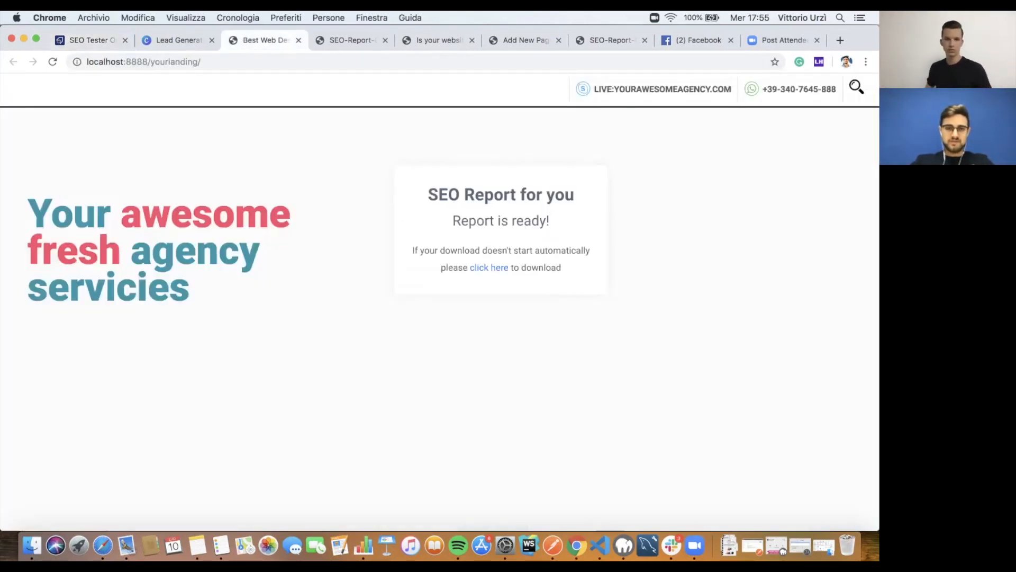
left_click(179, 40)
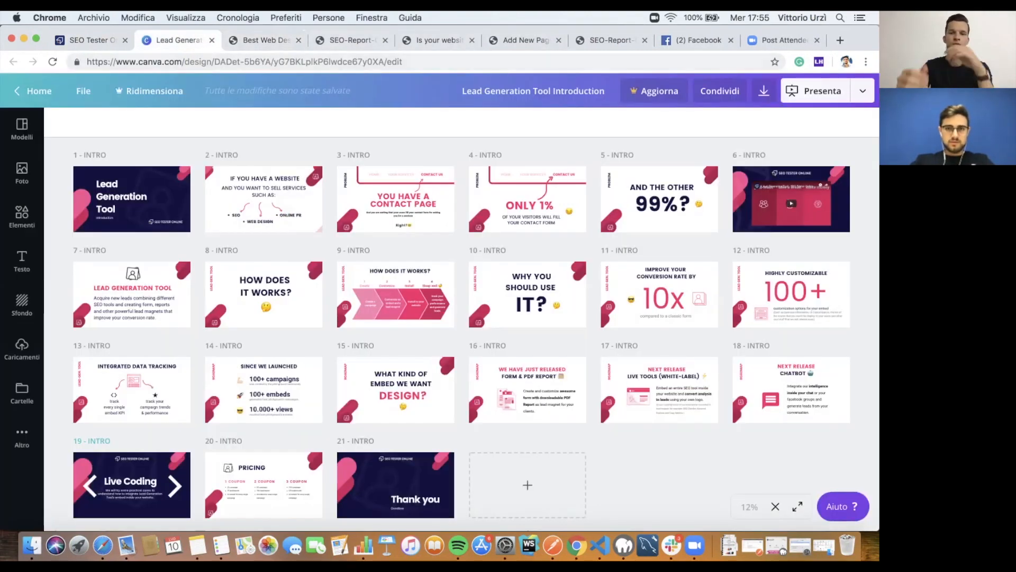
left_click(352, 41)
left_click_drag(860, 40, 861, 82)
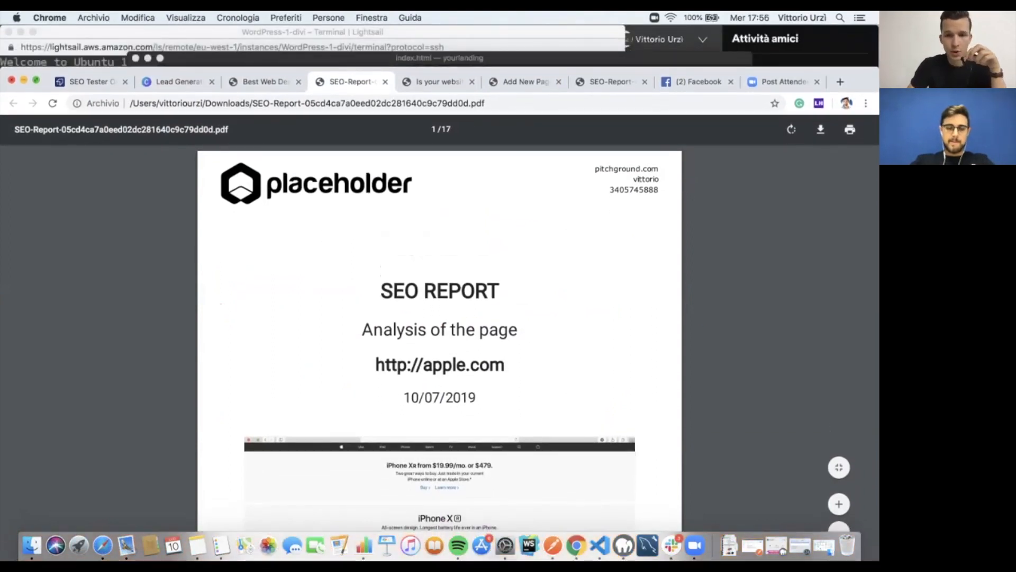
key("ctrl+super+f")
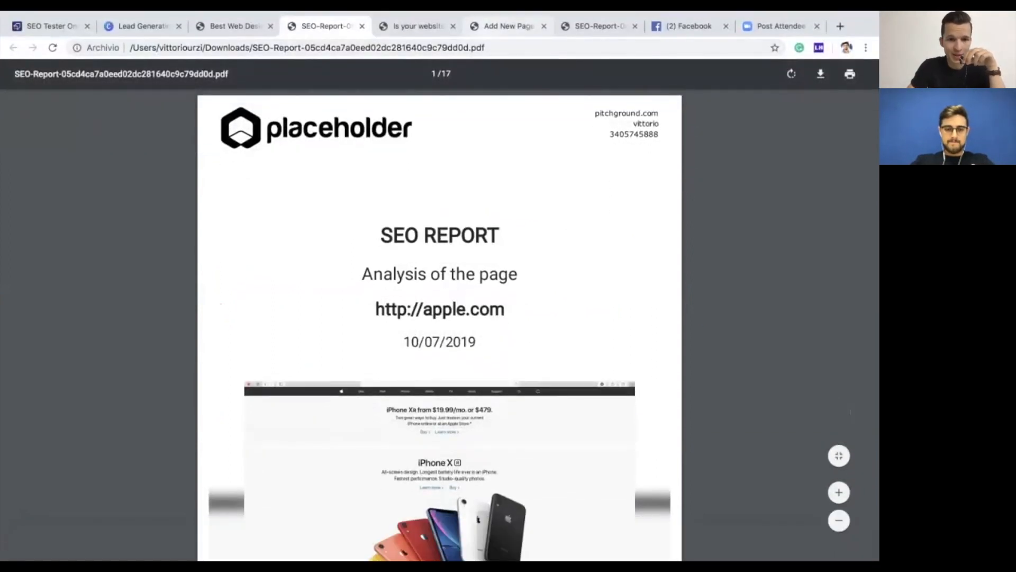
left_click(419, 26)
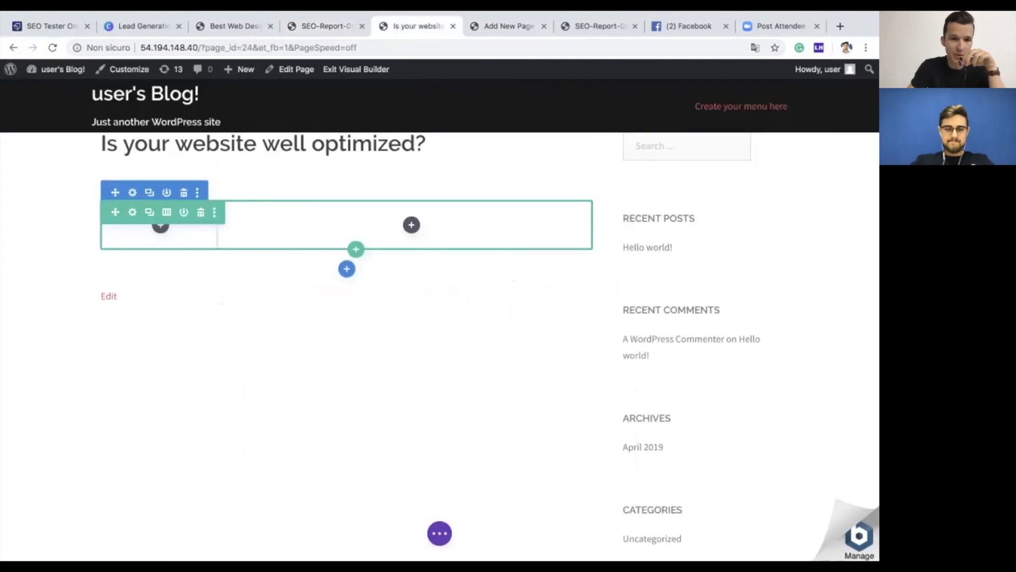
Step: Try adding a Code module to the row, then discard it
left_click(411, 224)
scroll(356, 362, "down", 5)
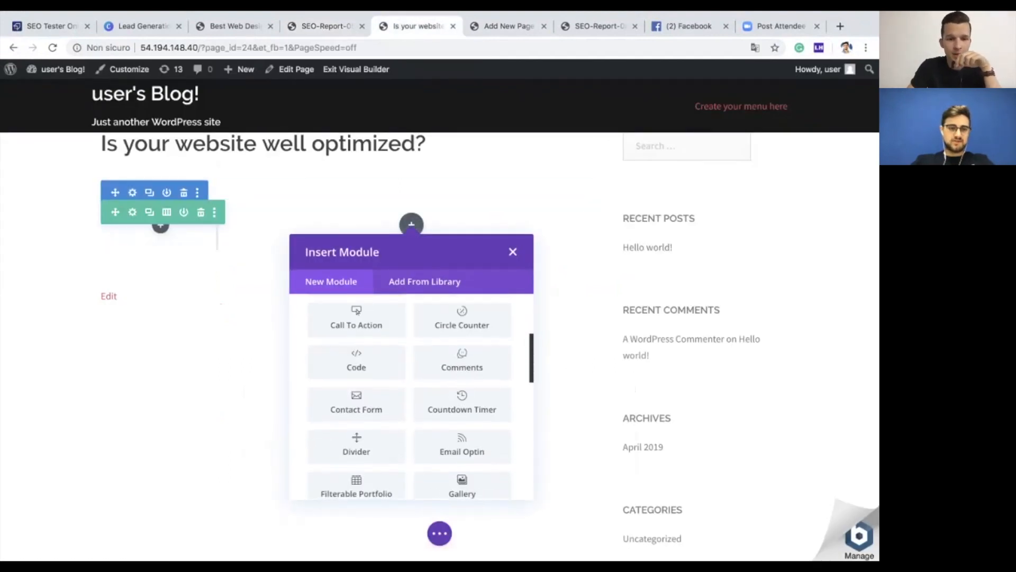
left_click(356, 361)
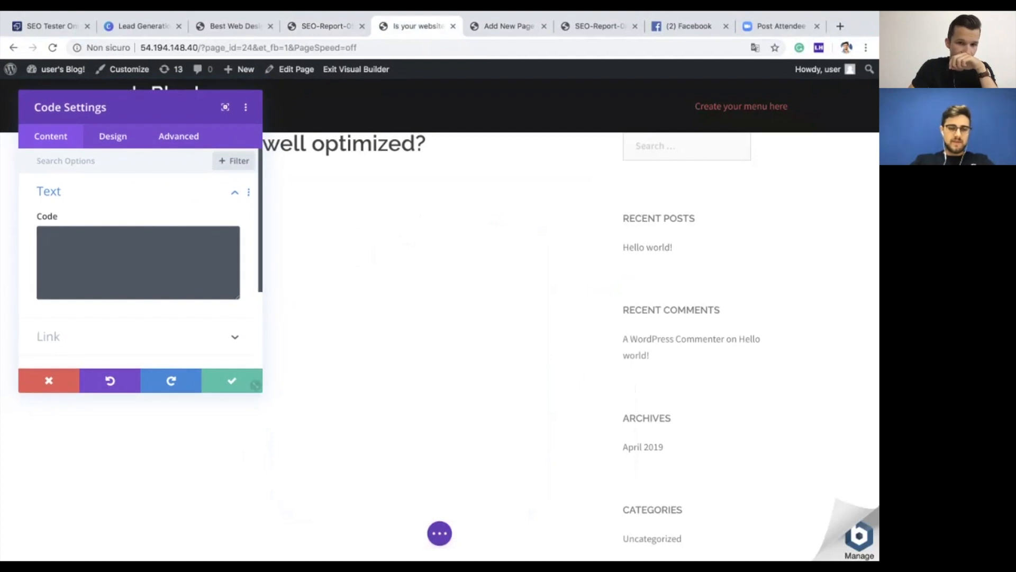
left_click(48, 380)
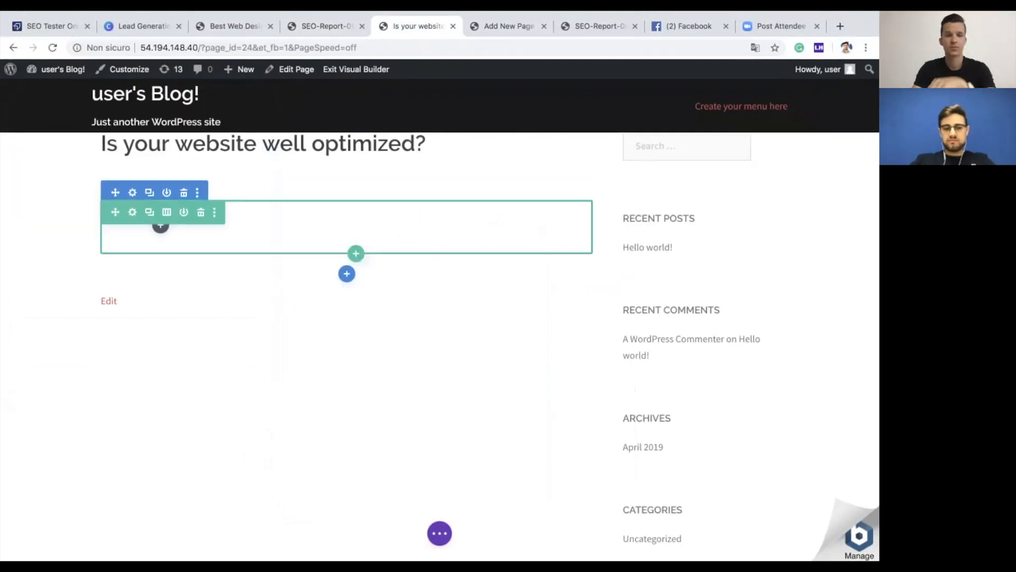
Step: Add a Code module holding the pasted SEO Tester Online head script and save it
left_click(161, 225)
scroll(97, 413, "down", 10)
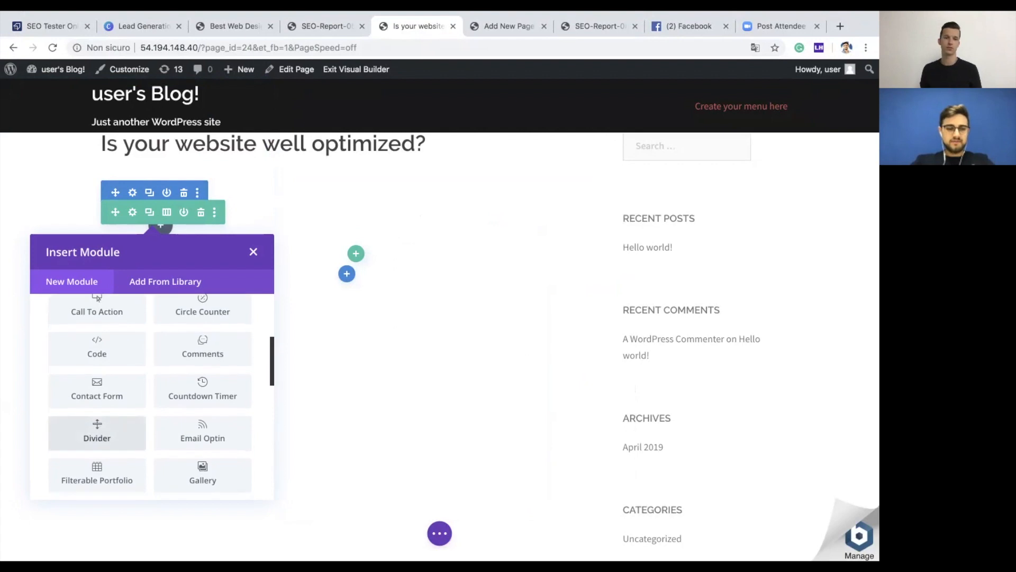
scroll(97, 410, "down", 8)
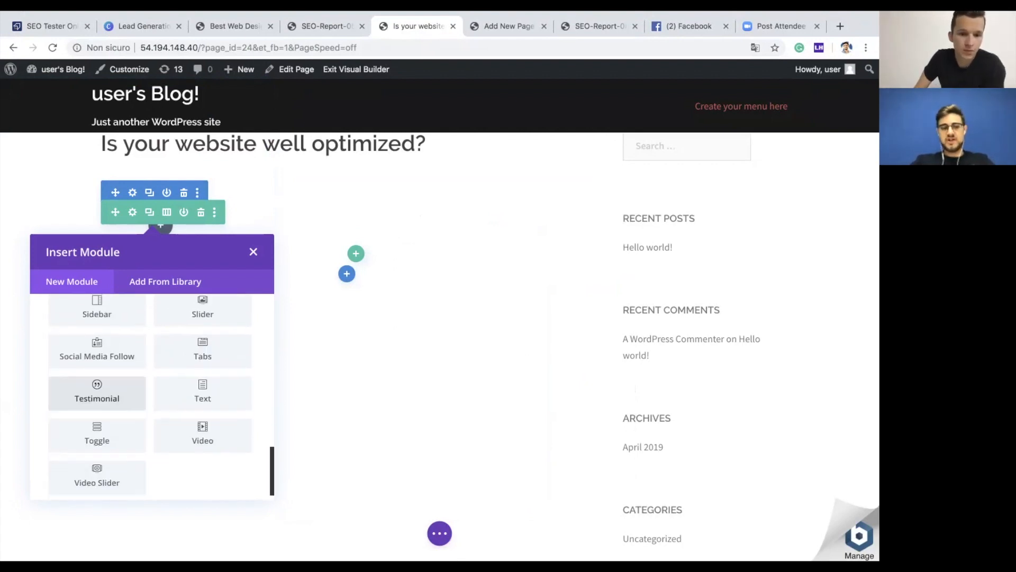
scroll(97, 413, "up", 5)
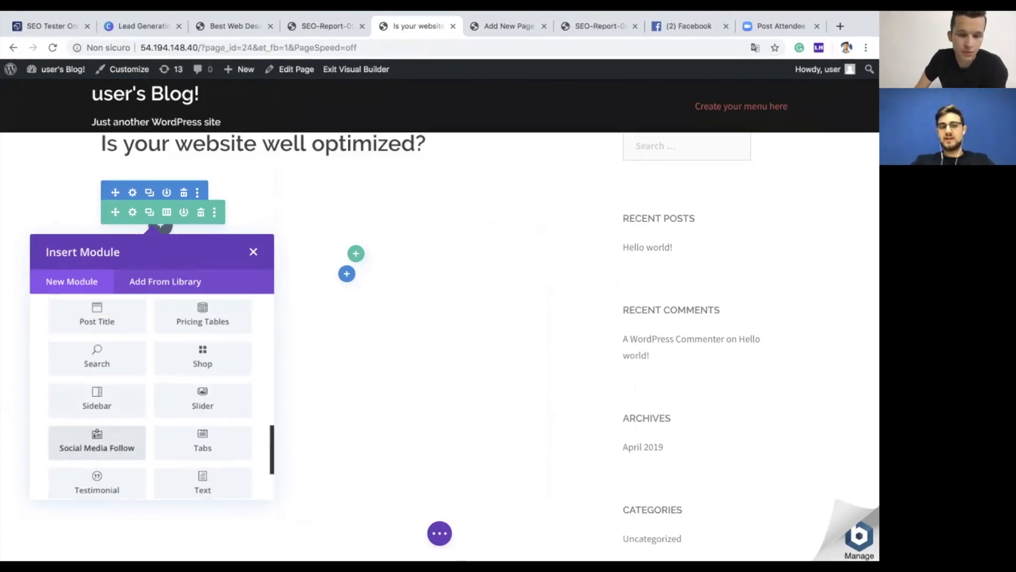
scroll(151, 397, "up", 5)
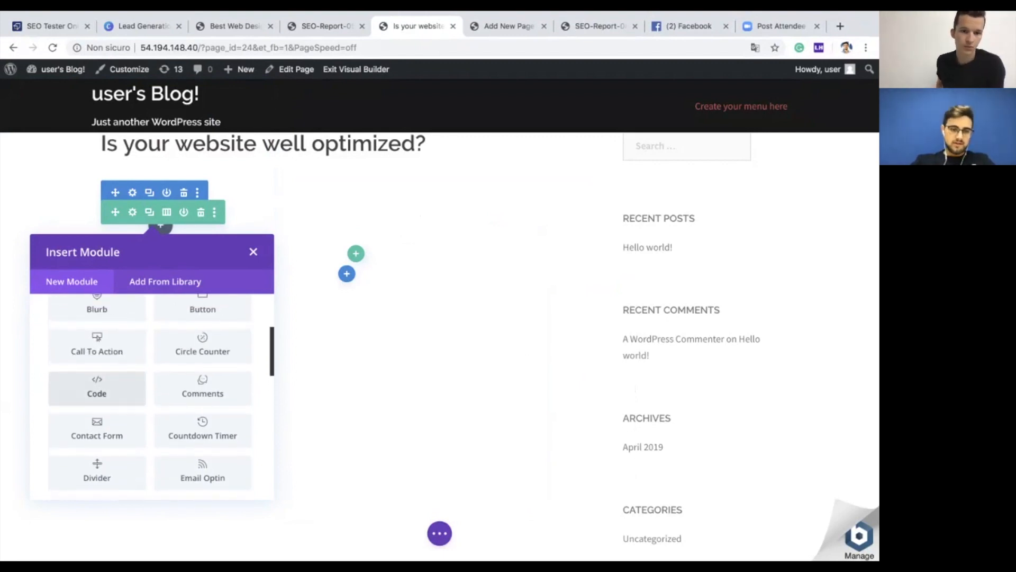
left_click(97, 389)
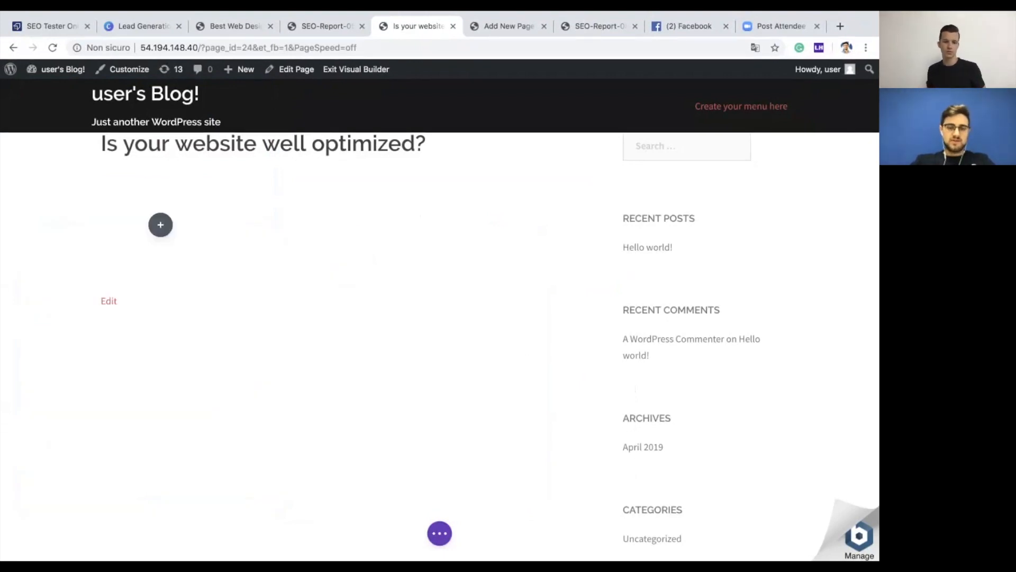
type("<script>(function(d, s, id,w,cId,eId){w._stoEmbed={campaignId:cId,embedId:eId};var js, fjs = d.getElementsByTagName(s)[0];if (d.getElementById(id)) {return;}js = d.createElement(s); js.id = id;js.src = \"https://stocdn.s3-eu-west-1.amazonaws.com/sto-sdk.min.js?v=T5HVBoKJJJ1o\";fjs.parentNode.insertBefore(js, fjs);}(document, 'script', 'sto-jssdk',window,307,218));</script>")
scroll(139, 297, "down", 1)
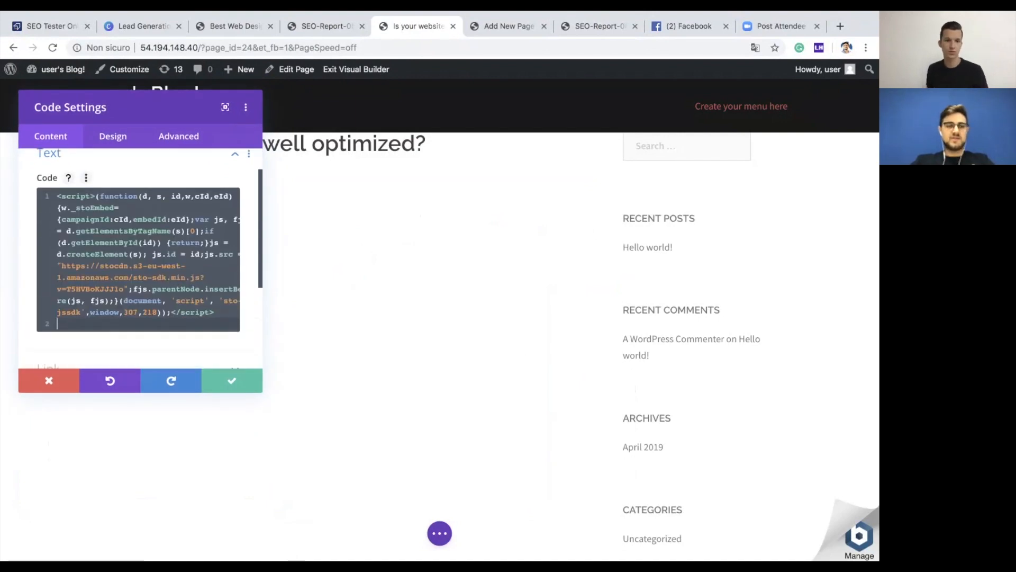
left_click(232, 381)
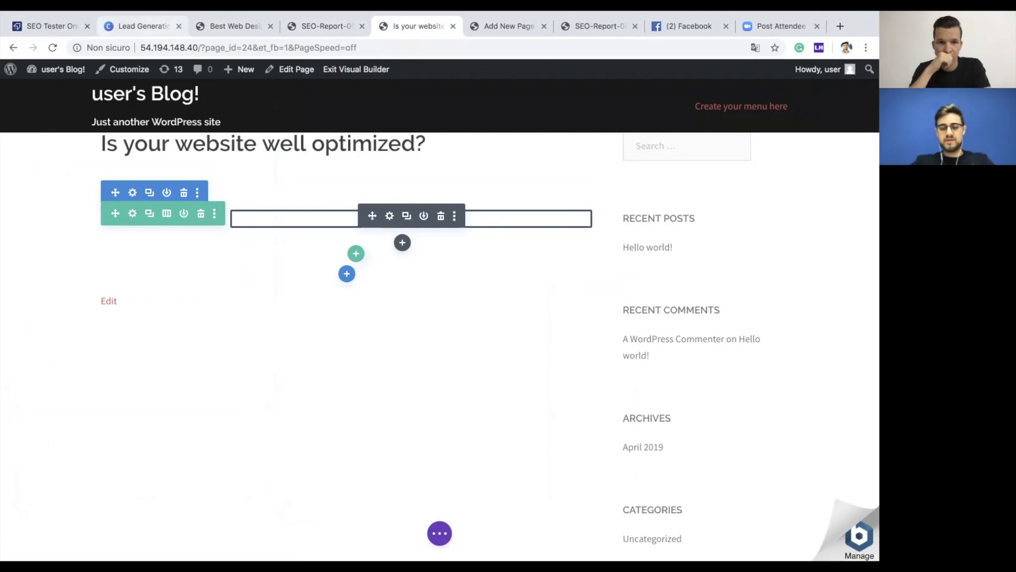
left_click(51, 26)
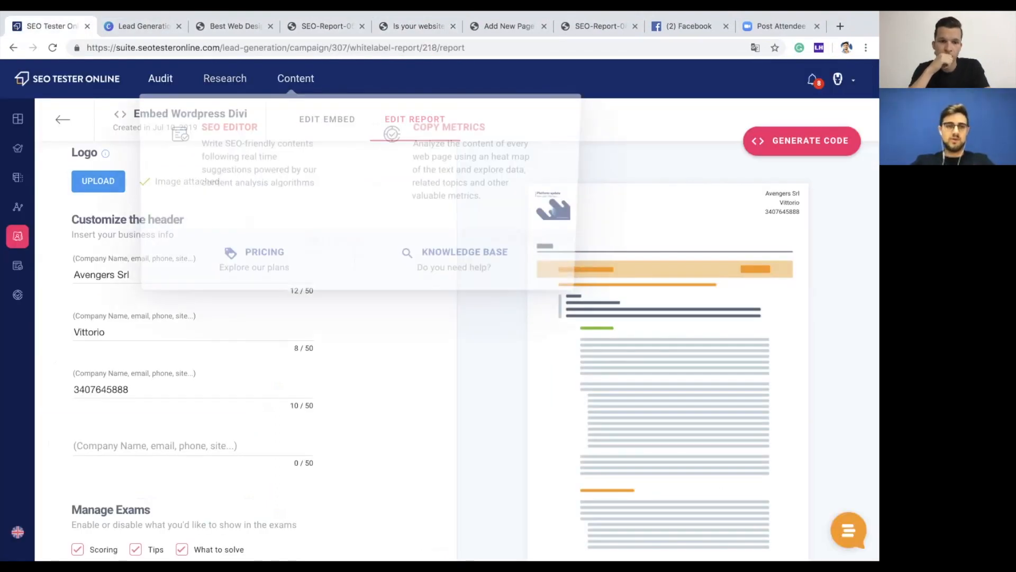
Step: Reopen the embed code, select the lead-capture form snippet, and head back to WordPress
left_click(807, 140)
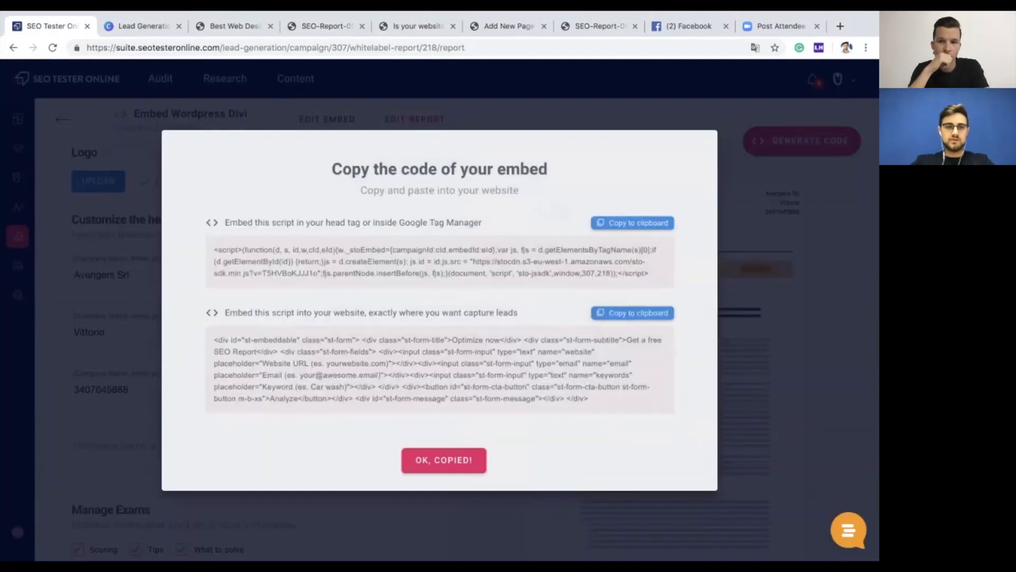
triple_click(451, 365)
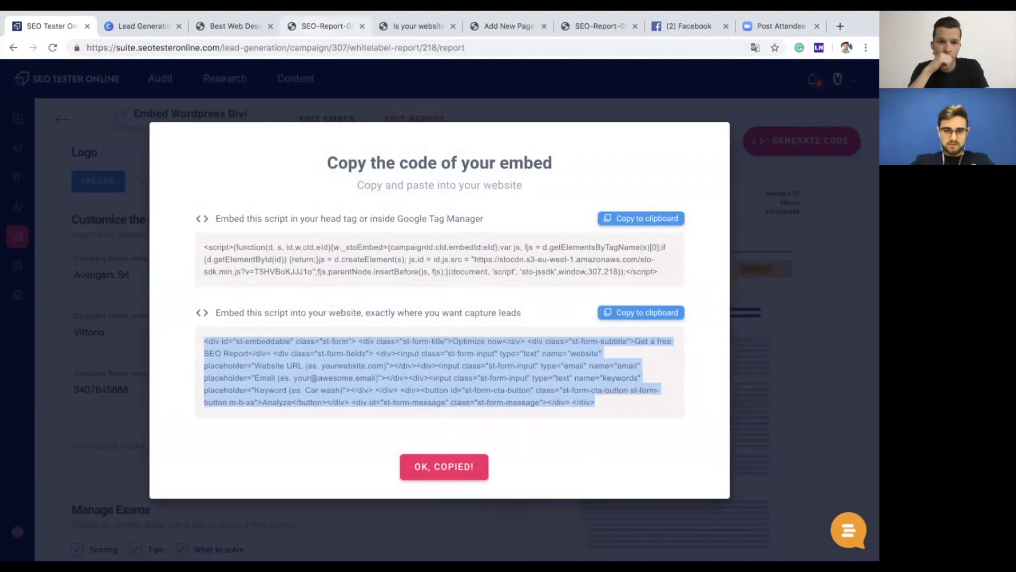
left_click(235, 26)
Step: Add a second Code module to the Divi page holding the pasted Optimize now form HTML
left_click(418, 26)
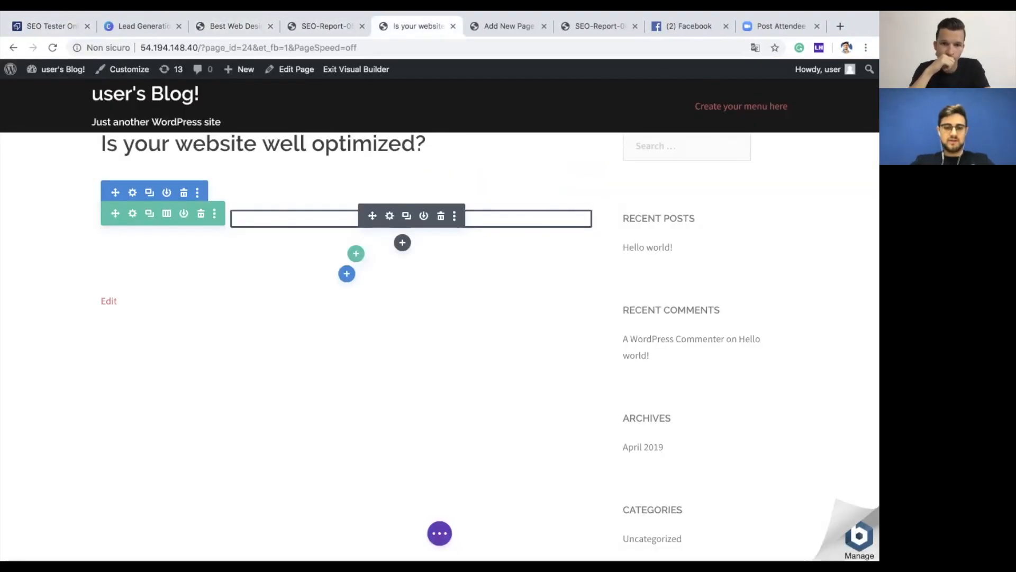
left_click(402, 242)
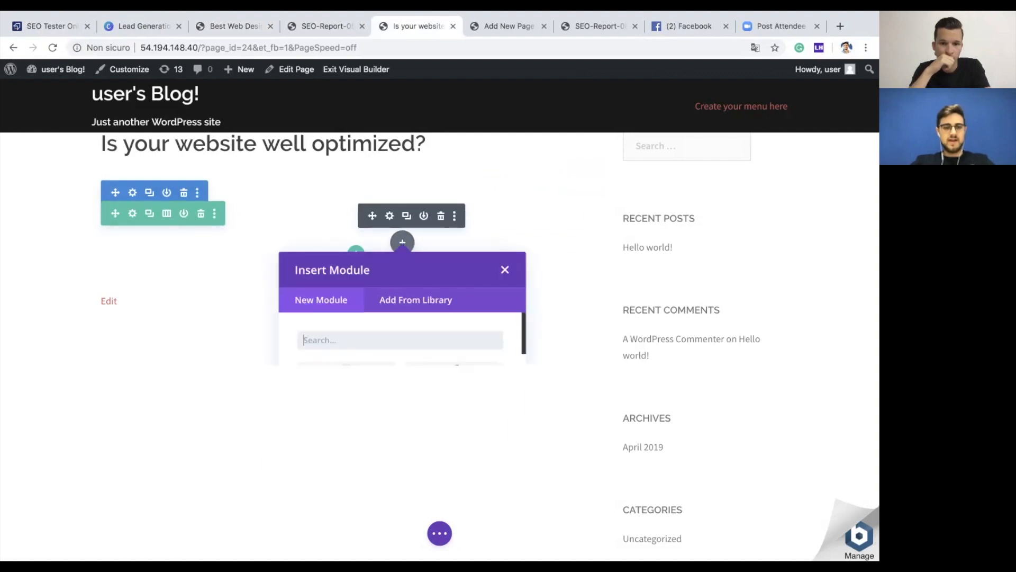
scroll(453, 471, "down", 2)
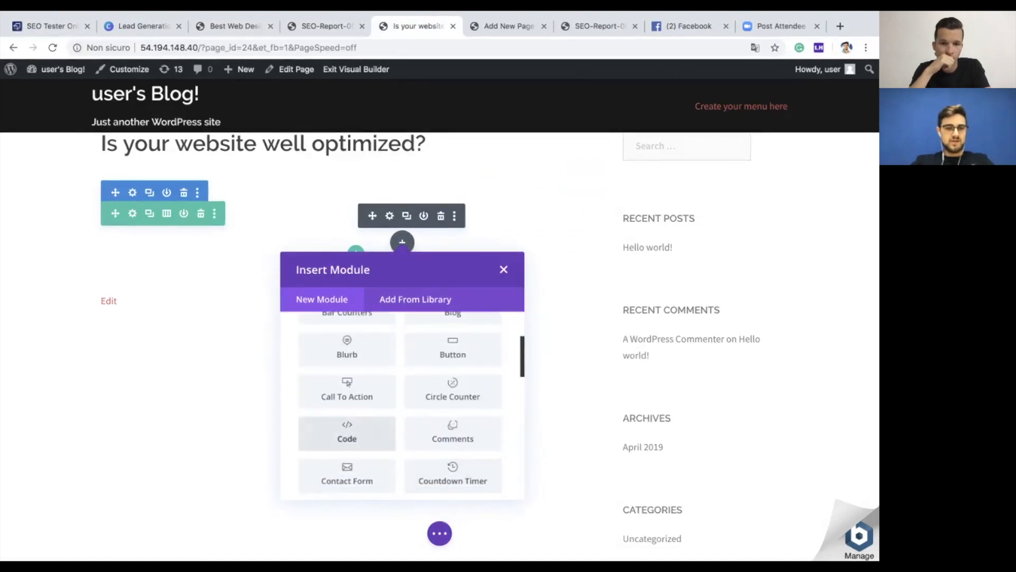
left_click(347, 433)
key("super+v")
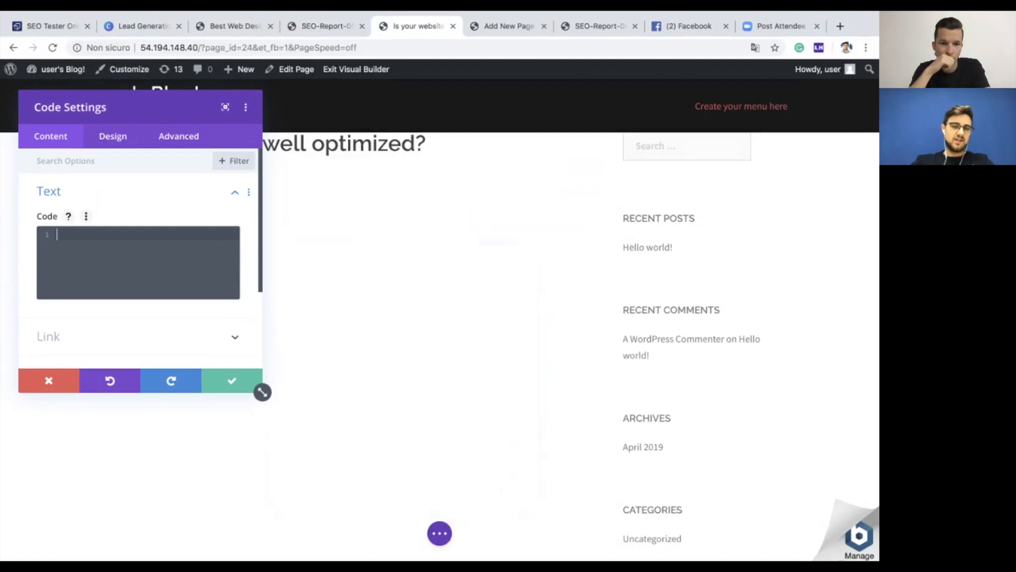
scroll(138, 265, "down", 3)
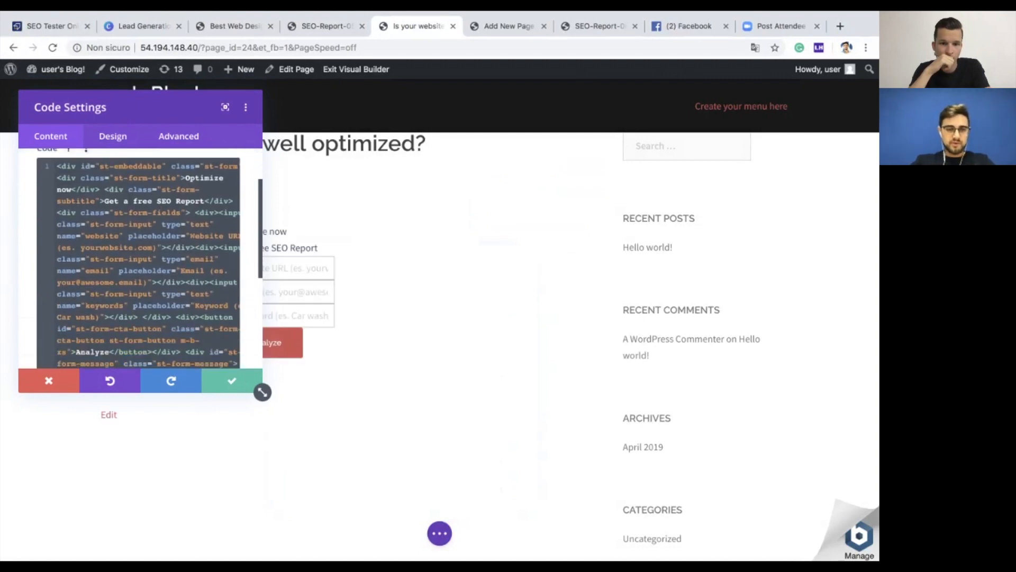
scroll(139, 258, "down", 2)
left_click(231, 380)
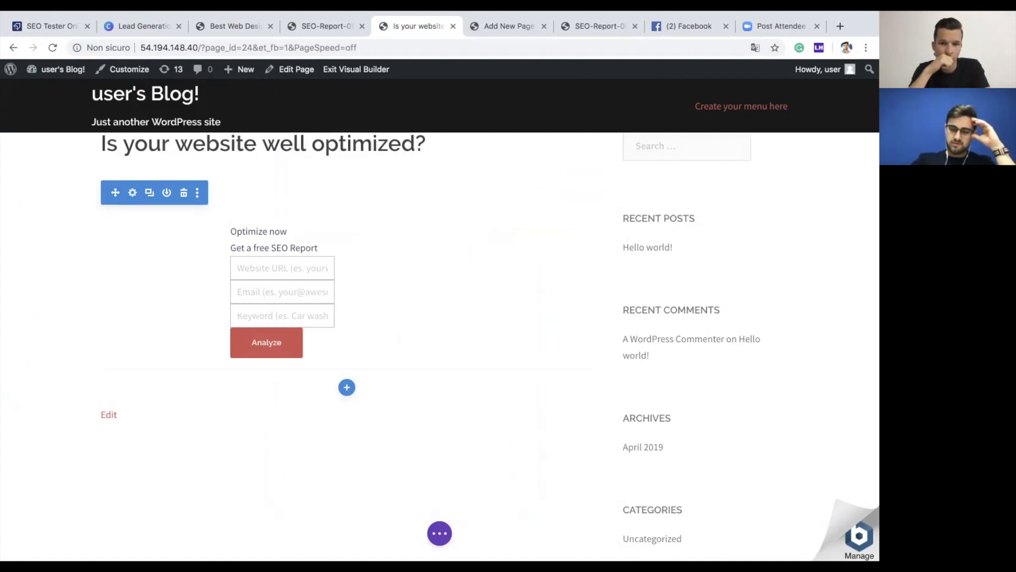
Step: Publish the page and exit the Visual Builder to view it live
left_click(439, 533)
left_click(837, 533)
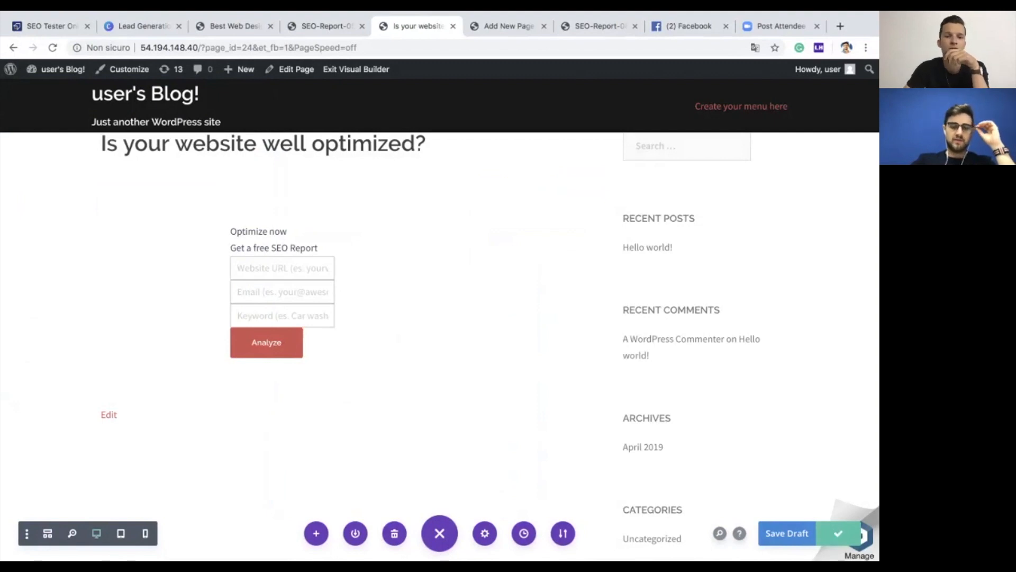
left_click(355, 69)
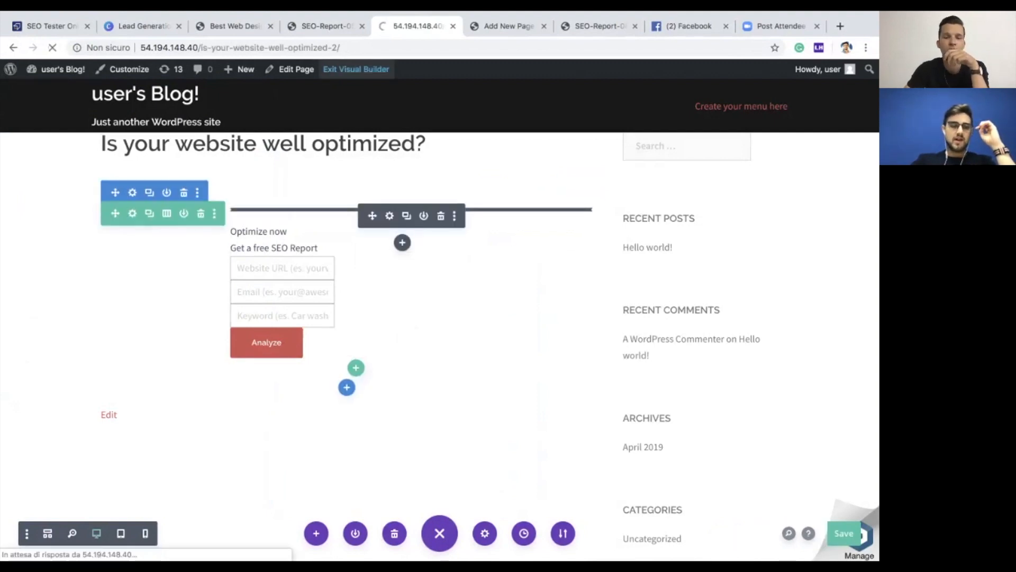
Step: Scroll the live page to inspect the form's Website URL, Email and Keyword fields and Analyze button
scroll(440, 317, "down", 5)
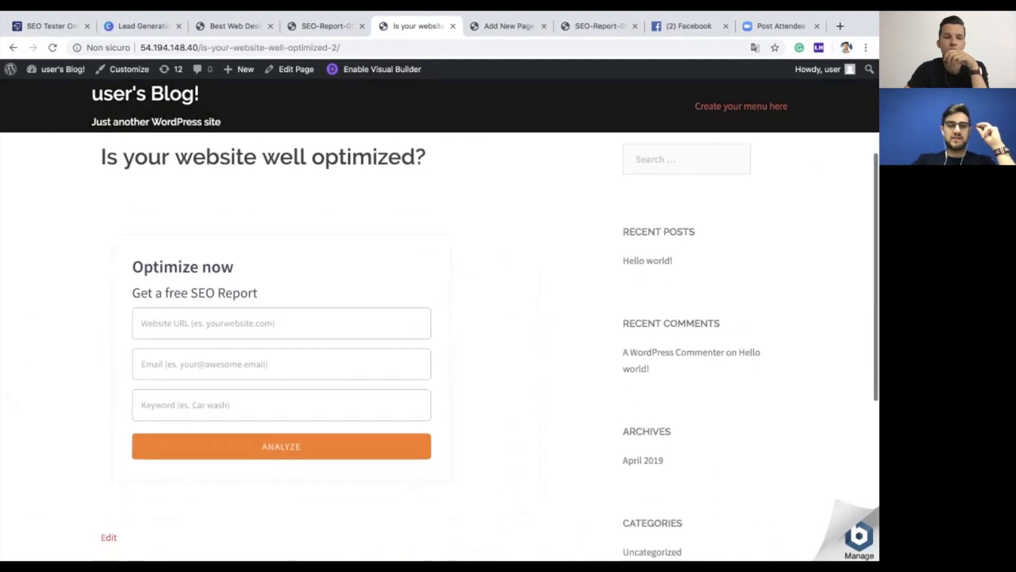
scroll(439, 317, "up", 2)
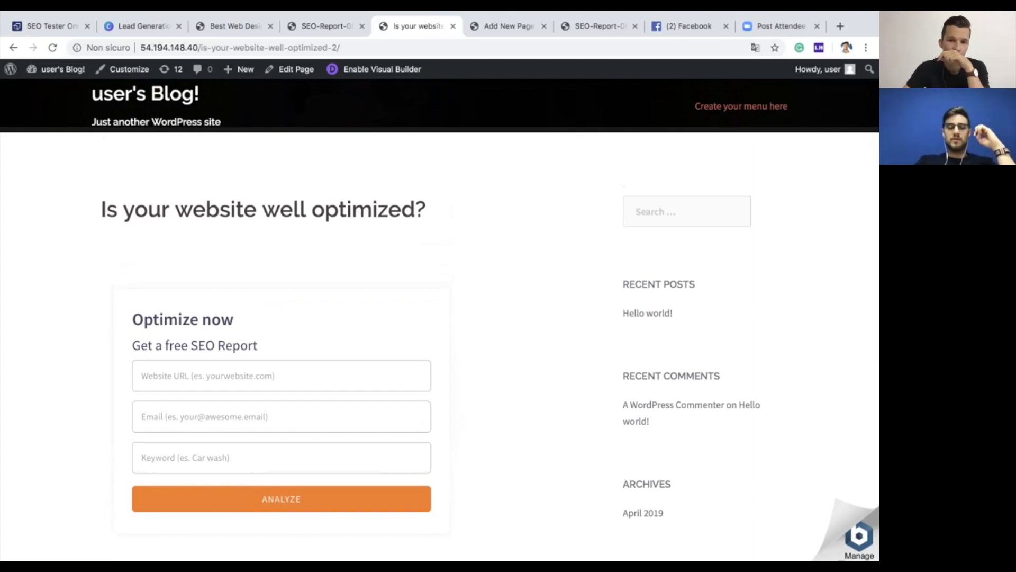
scroll(440, 318, "down", 1)
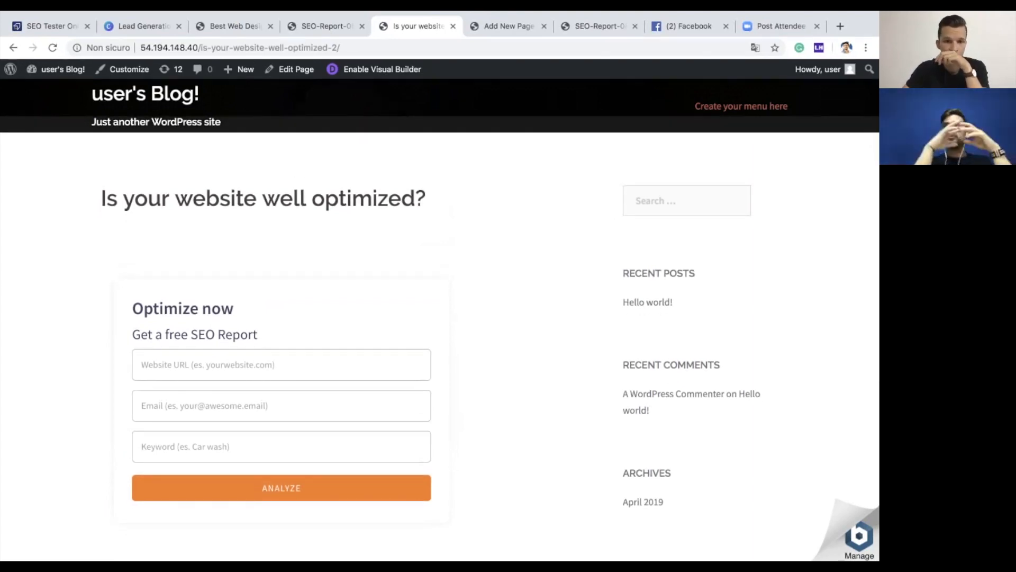
scroll(439, 318, "down", 1)
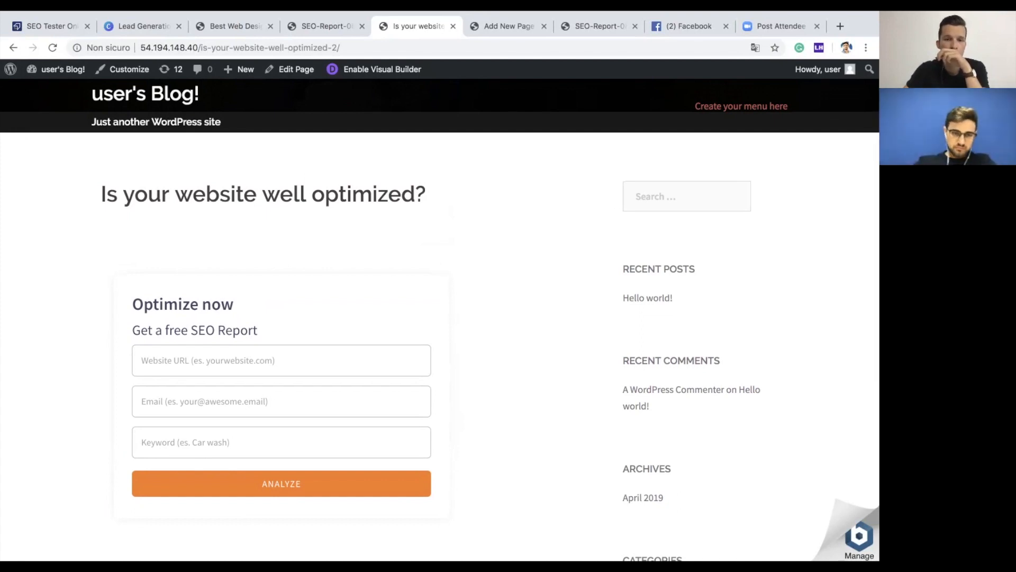
scroll(440, 333, "down", 4)
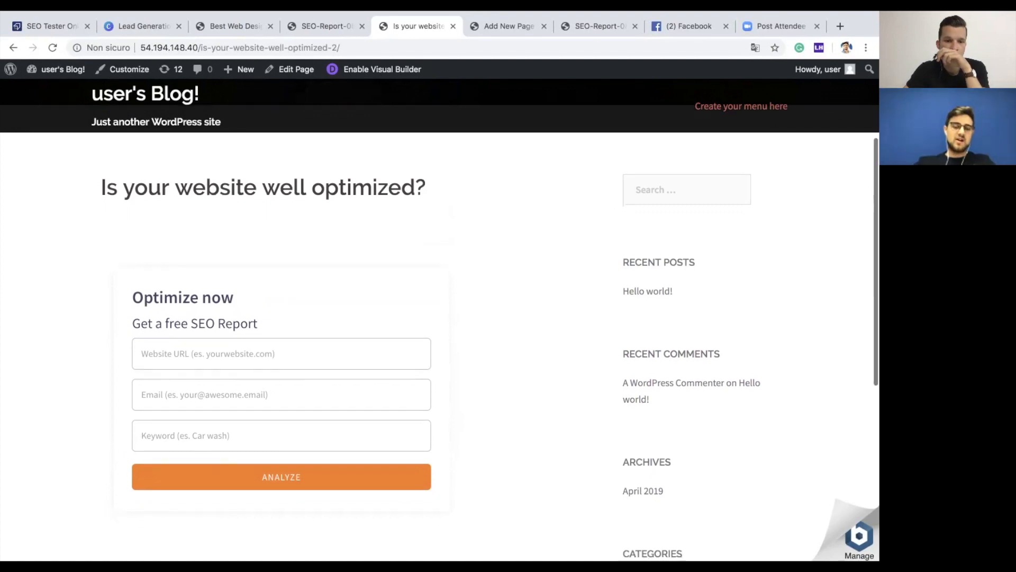
scroll(439, 334, "up", 3)
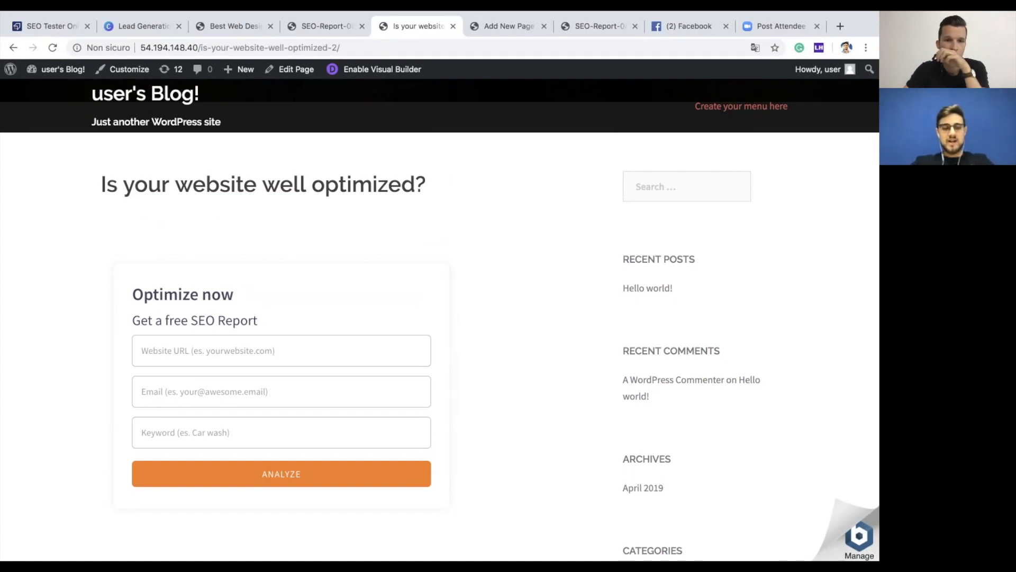
Step: Enter apple.com as the Website URL in the live form
left_click(281, 351)
left_click(281, 351)
left_click(281, 350)
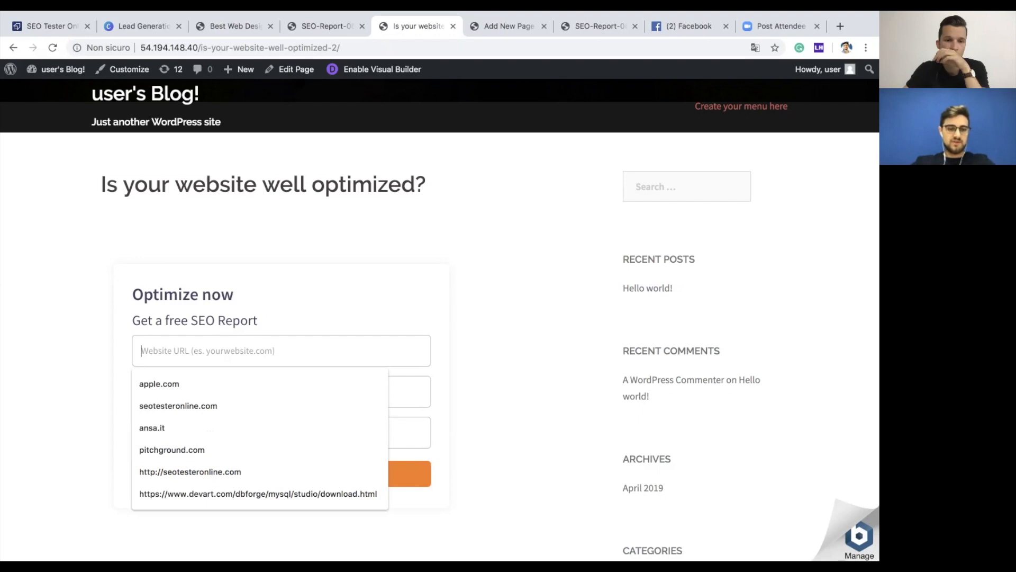
key("Down")
key("Return")
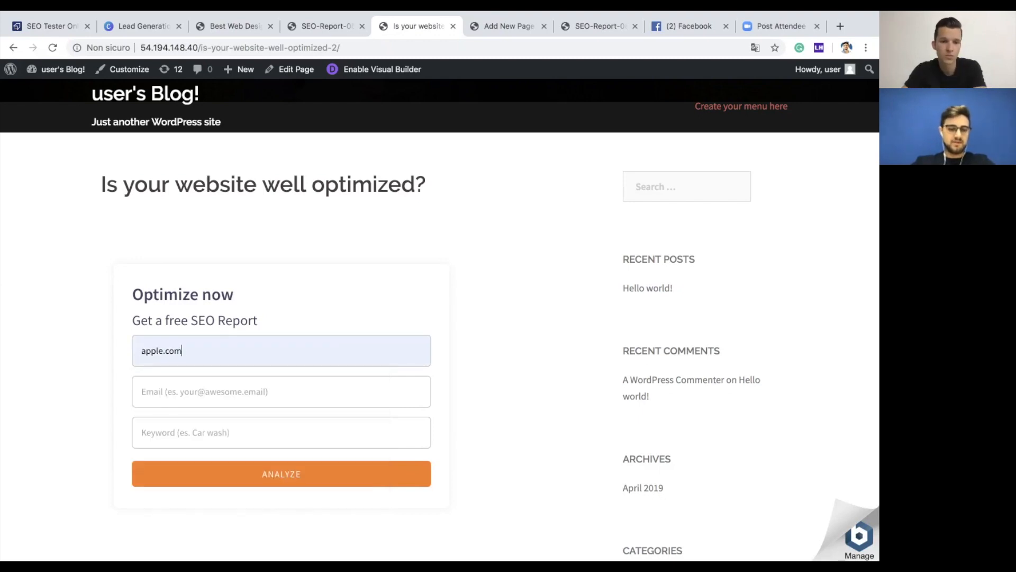
key("Tab")
key("Down")
key("Down")
type("applec")
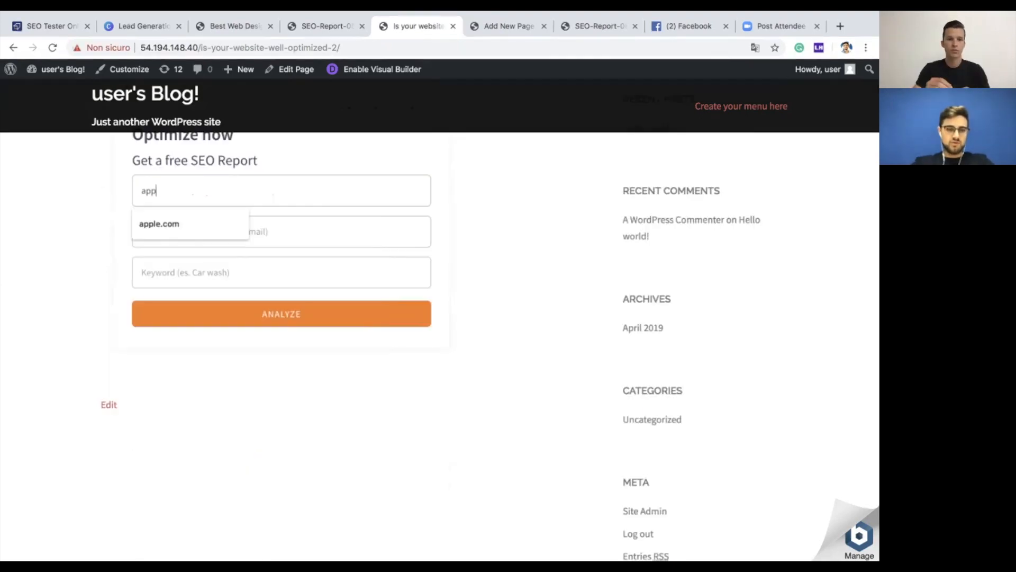
key("BackSpace")
type(".com")
Step: Choose a saved email, enter the keyword iphone, and submit the form
key("Tab")
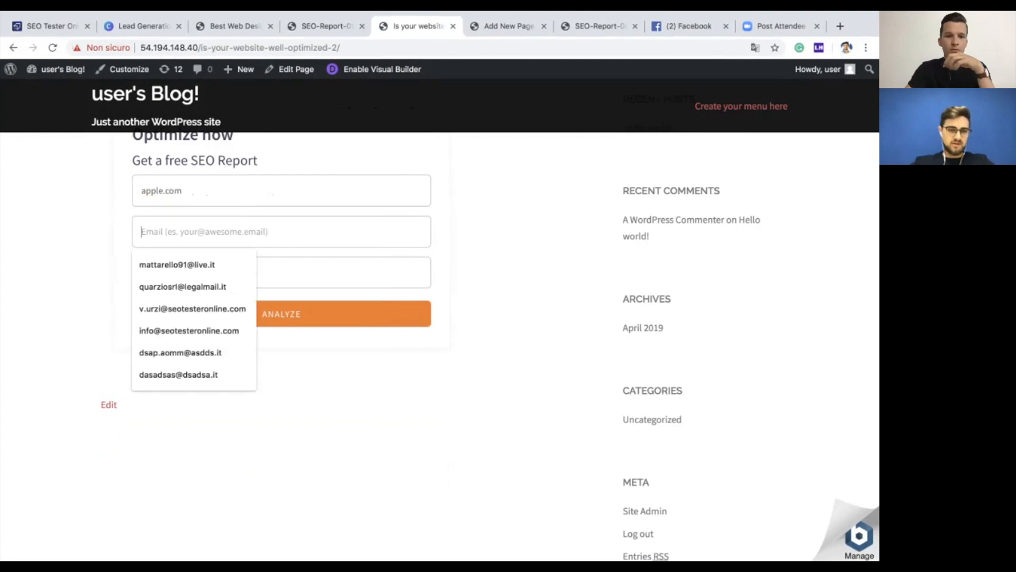
key("Down")
key("Return")
key("Tab")
type("i")
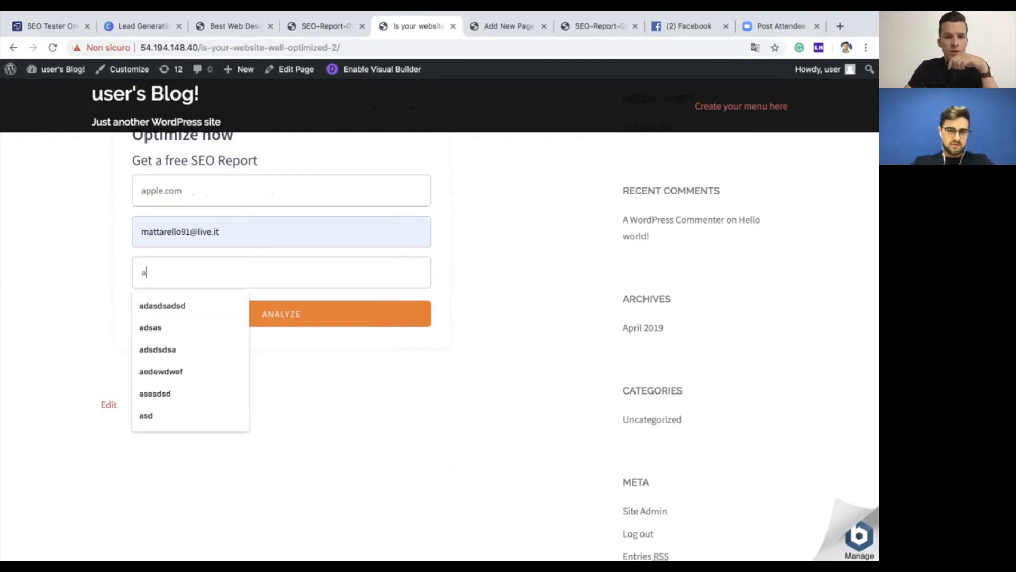
type("phone")
key("Return")
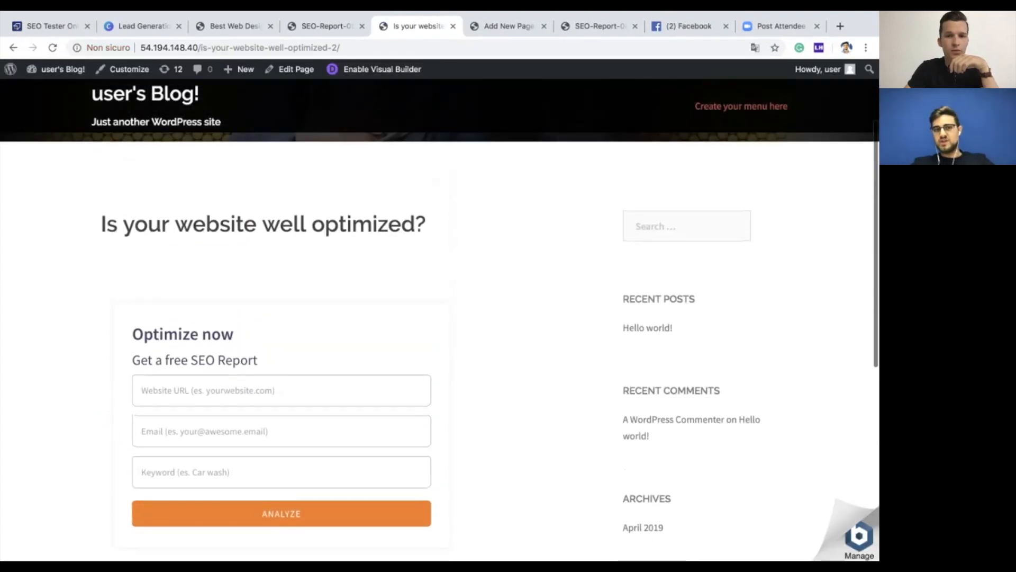
scroll(281, 350, "down", 1)
left_click(281, 350)
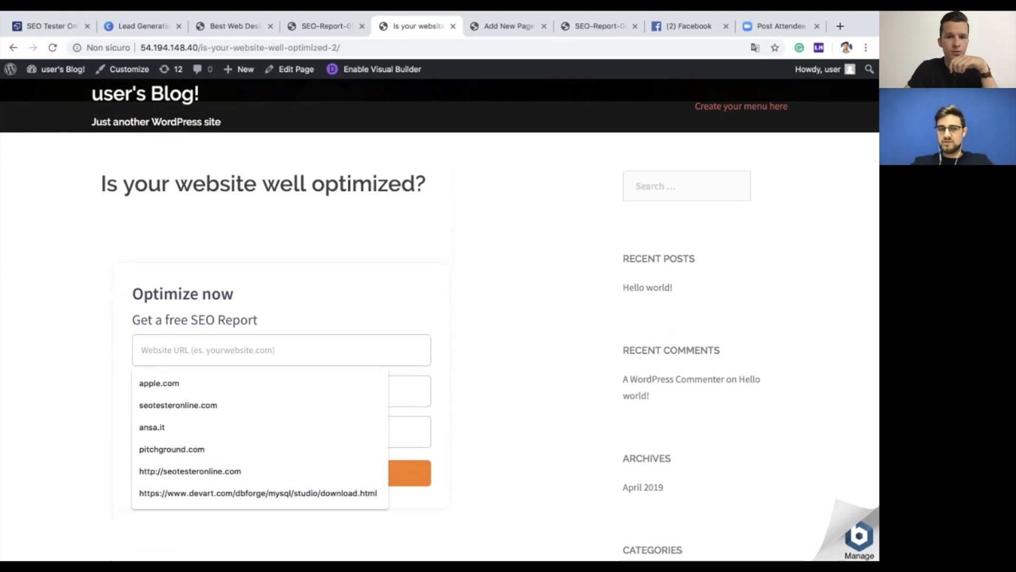
scroll(282, 350, "down", 1)
scroll(281, 350, "down", 1)
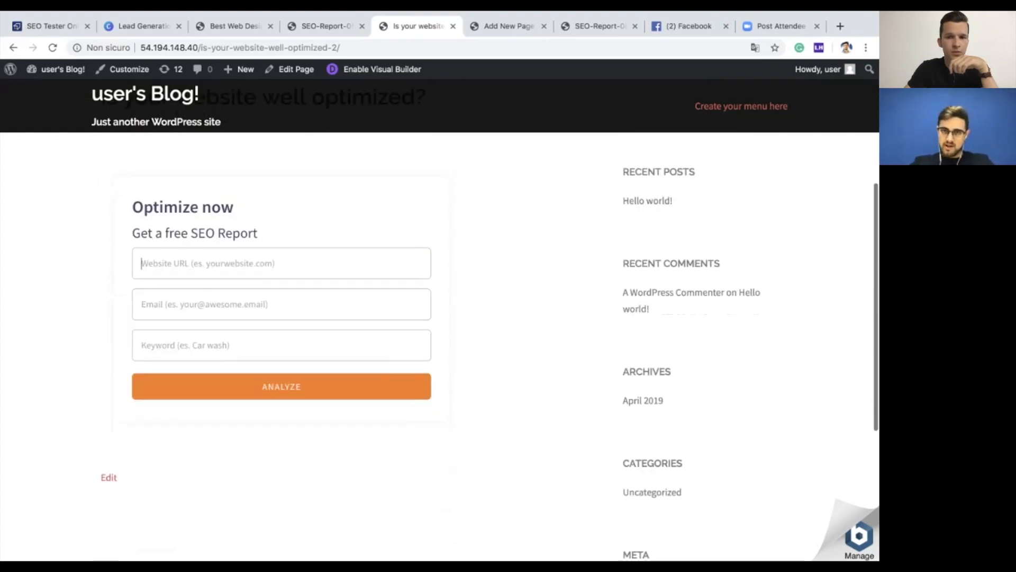
scroll(439, 265, "up", 3)
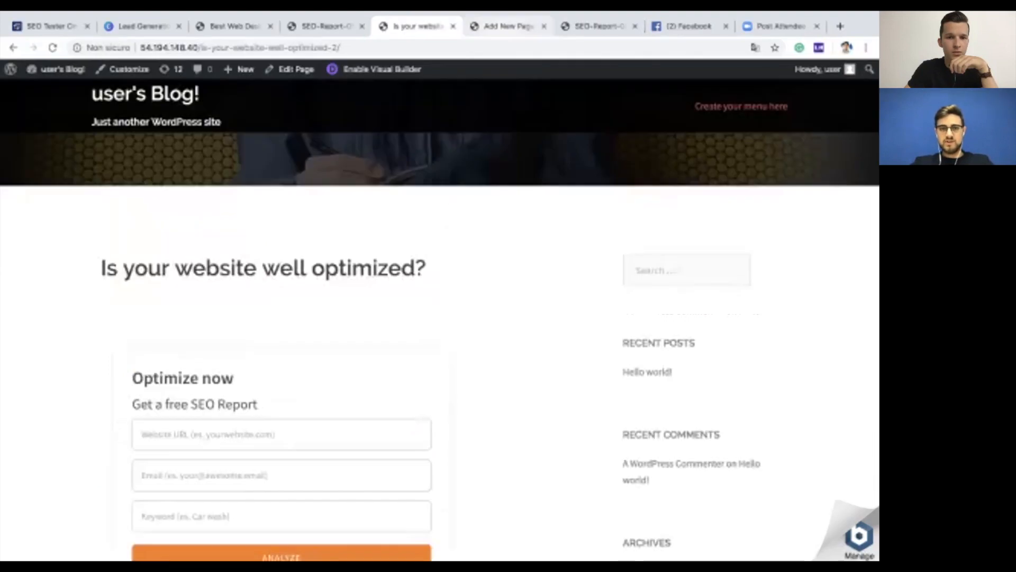
key("ctrl+Tab")
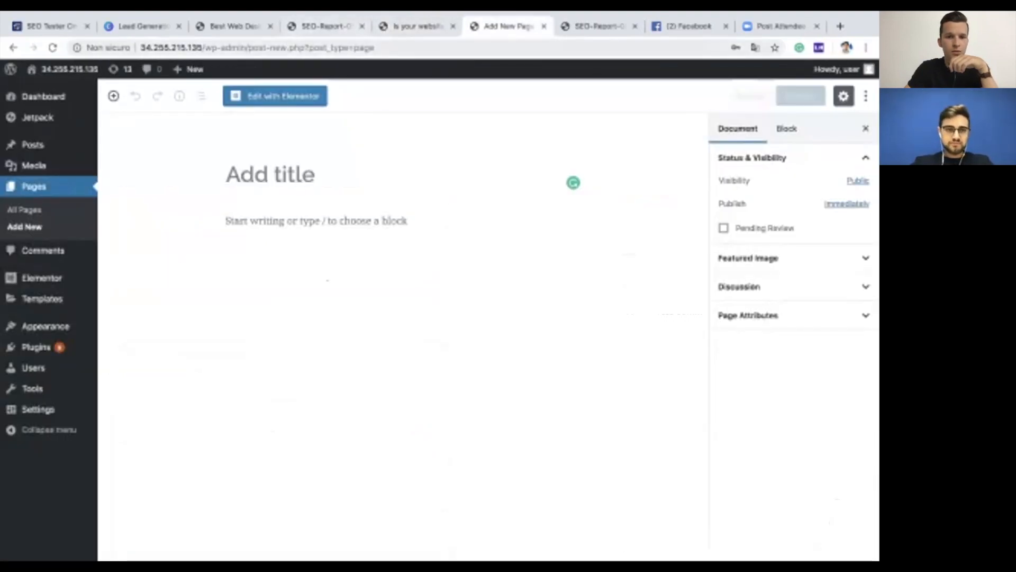
key("ctrl+shift+Tab")
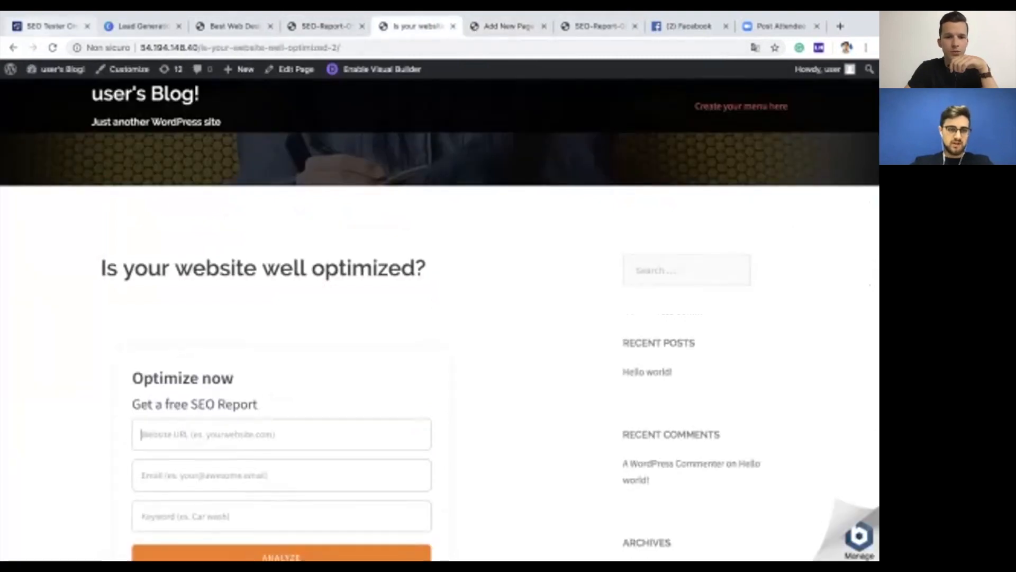
key("ctrl+1")
Step: Close the embed code dialog and check the campaign's leads, showing 1 lead for apple.com
left_click(444, 467)
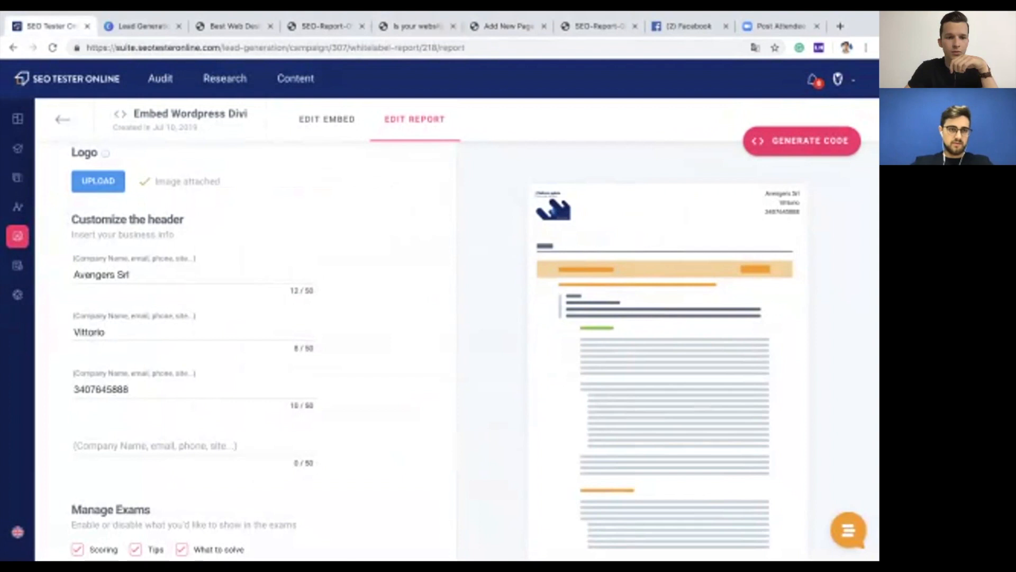
left_click(63, 120)
left_click(272, 120)
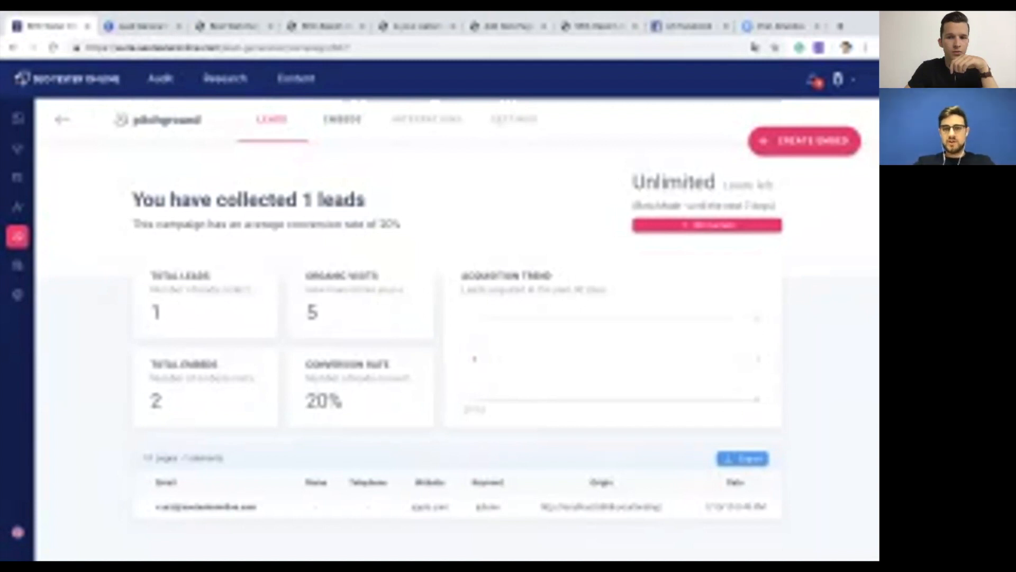
Step: Check the SEO report page, then return to the live form page and new page draft
left_click(233, 25)
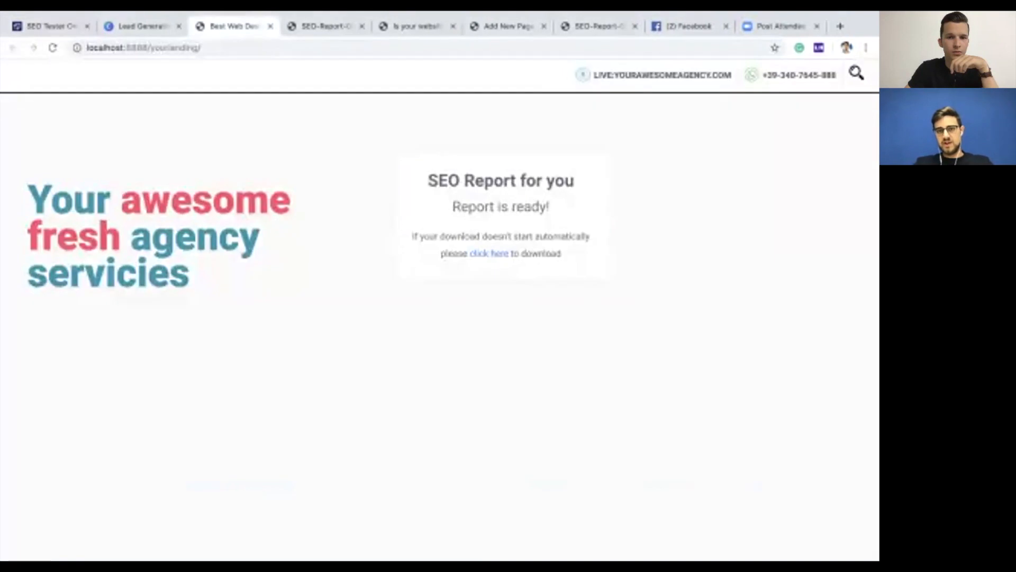
left_click(417, 26)
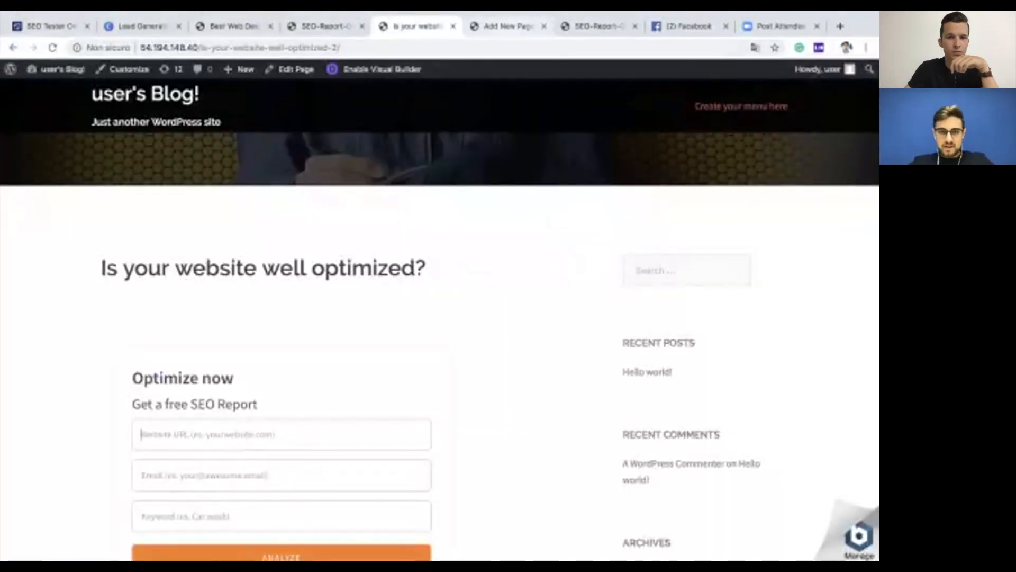
left_click(509, 26)
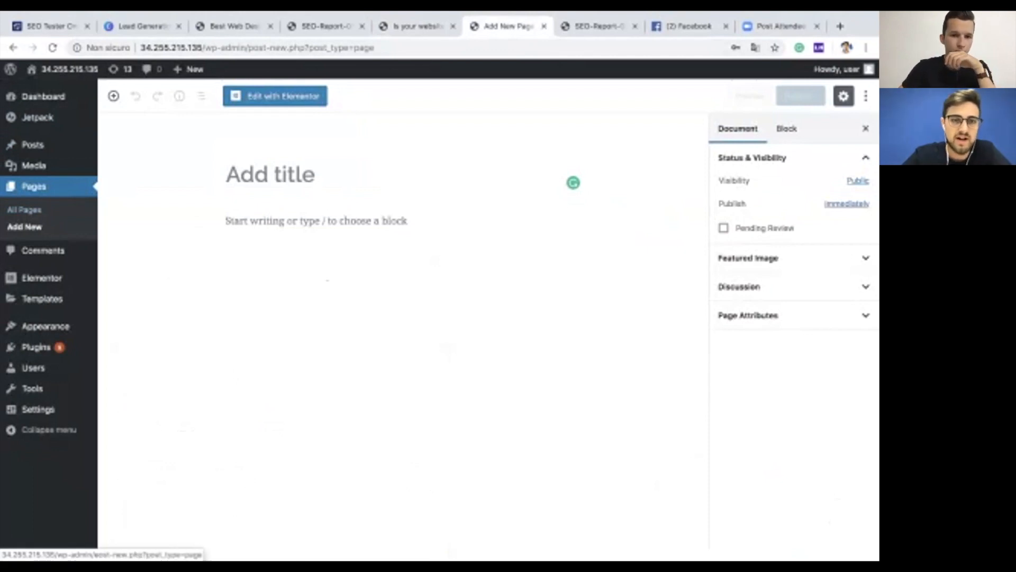
Step: Title the new page 'Is your website well optimized?' and open it in Elementor
left_click(24, 227)
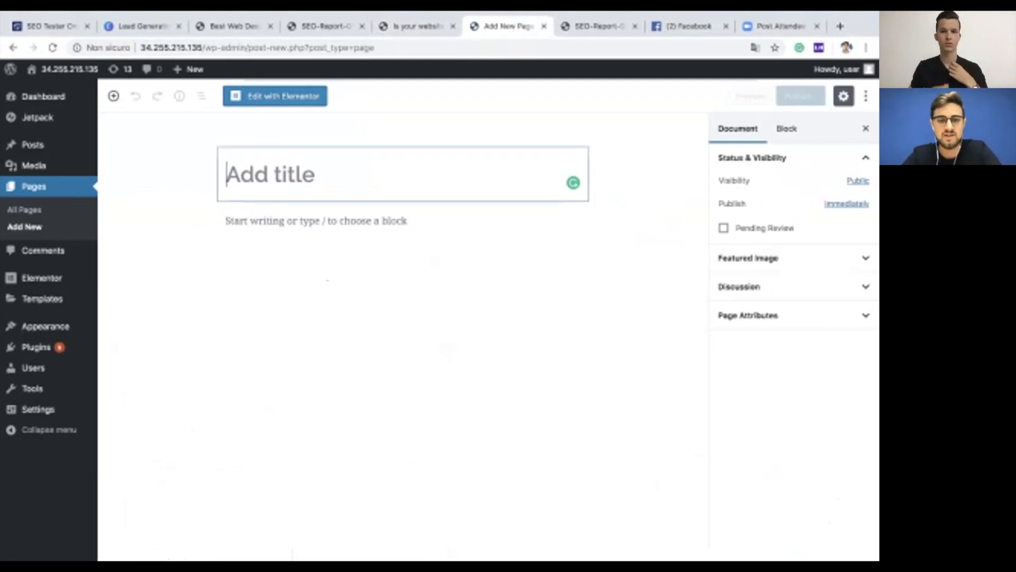
type("Is you")
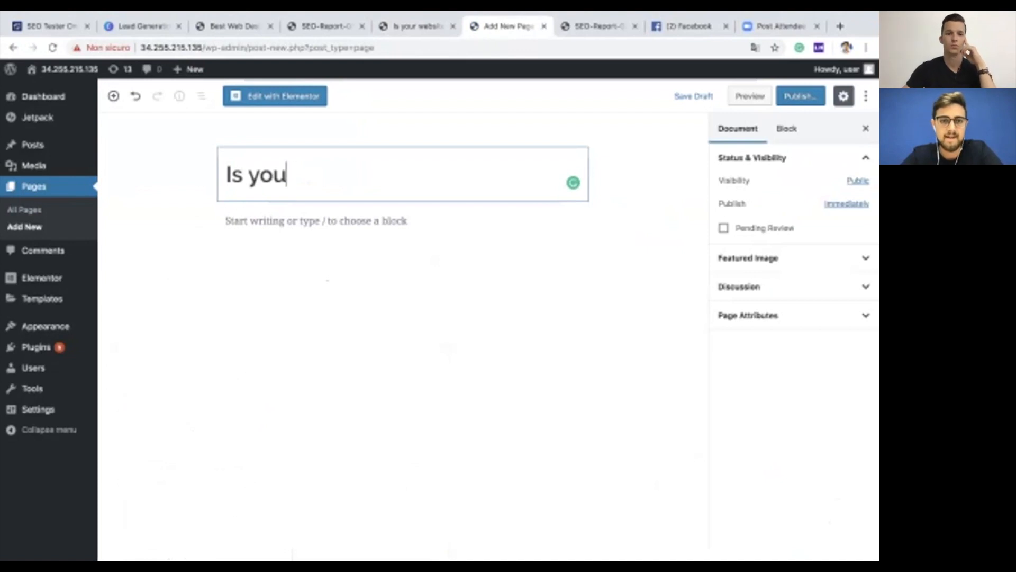
type("r website wll")
key("BackSpace")
key("BackSpace")
key("BackSpace")
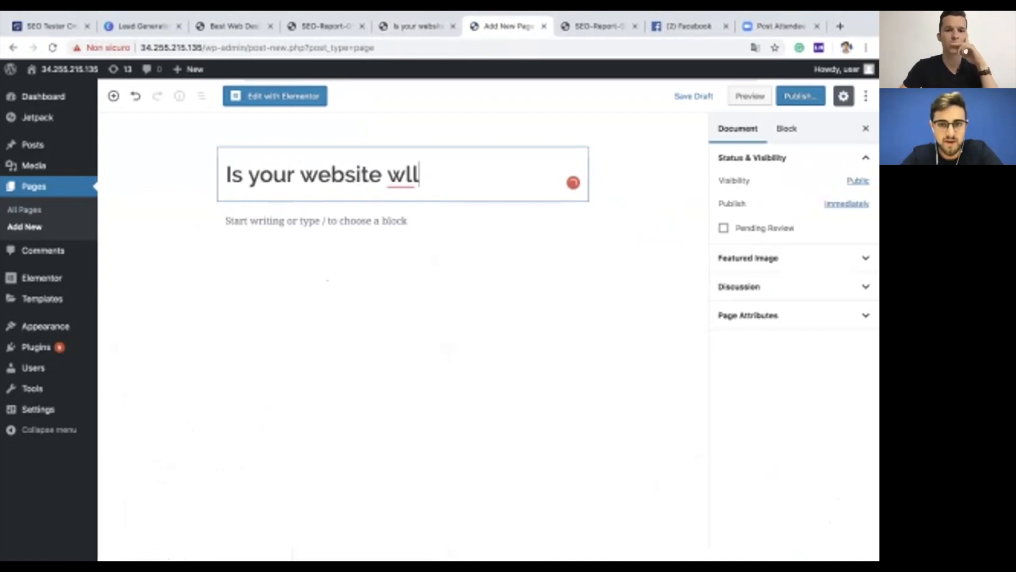
type("ell optimized?")
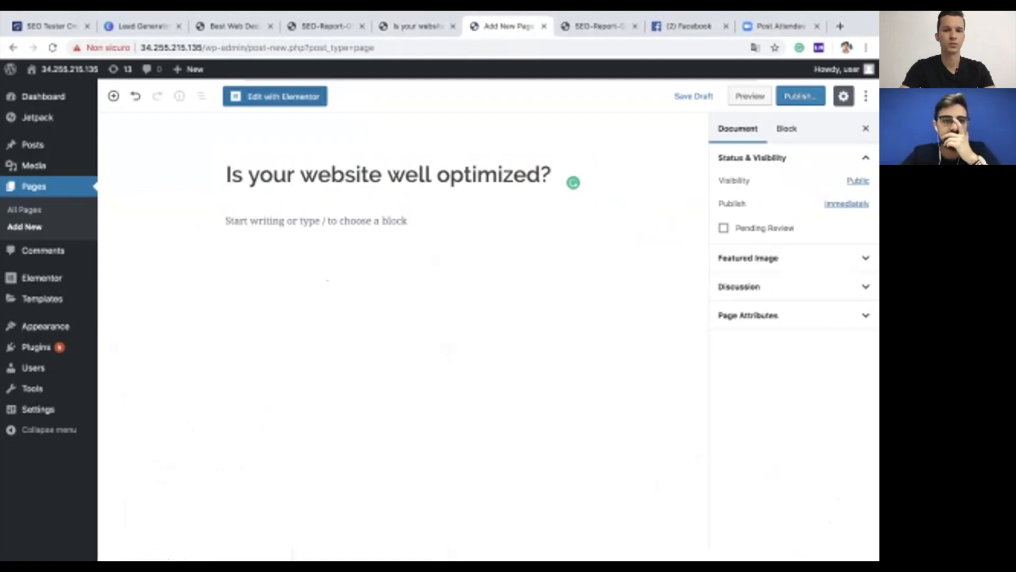
left_click(275, 96)
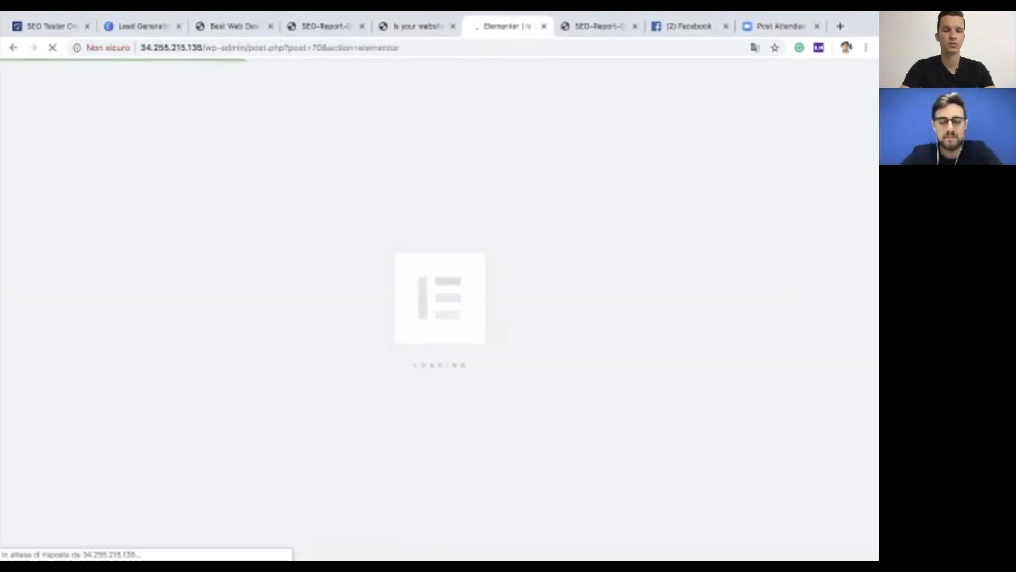
Step: Place an HTML widget from the Elementor panel directly under the page title
scroll(532, 310, "down", 1)
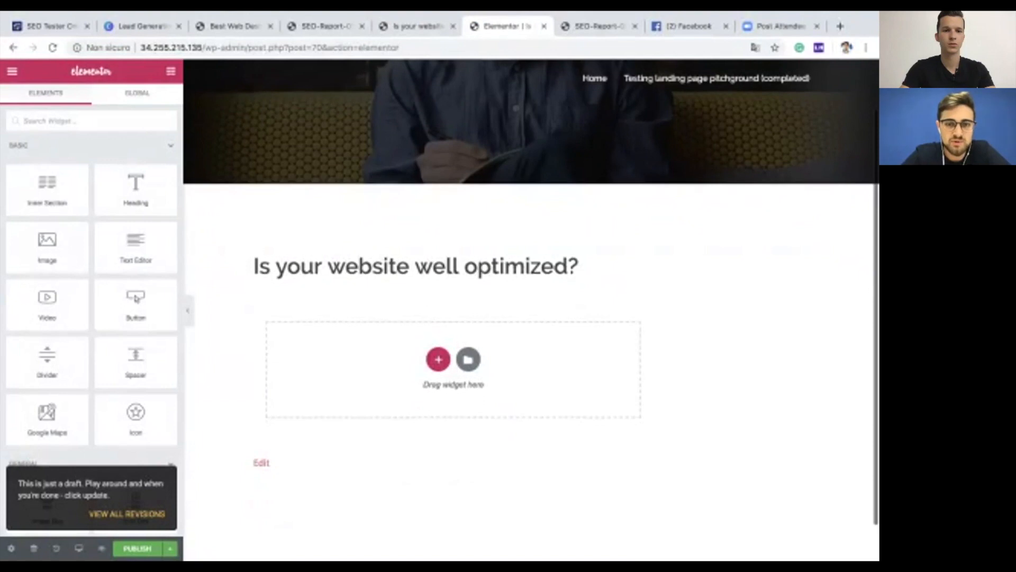
scroll(532, 310, "down", 1)
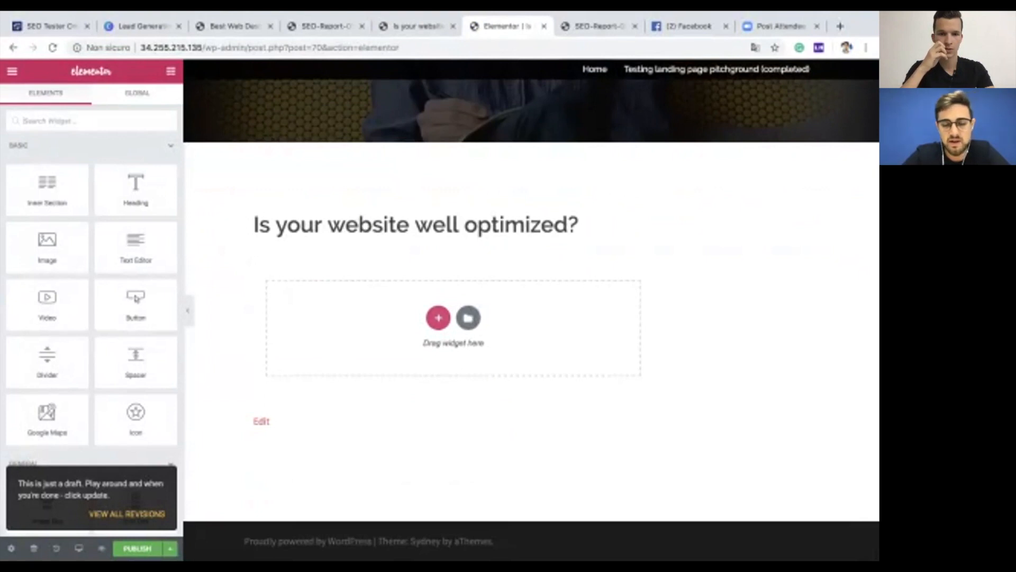
scroll(47, 371, "down", 3)
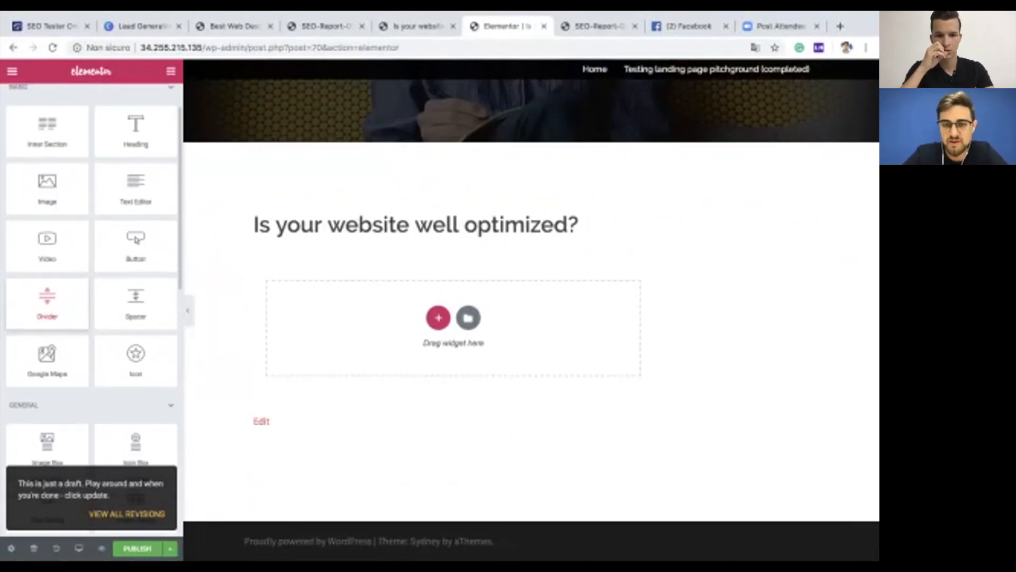
scroll(47, 370, "down", 5)
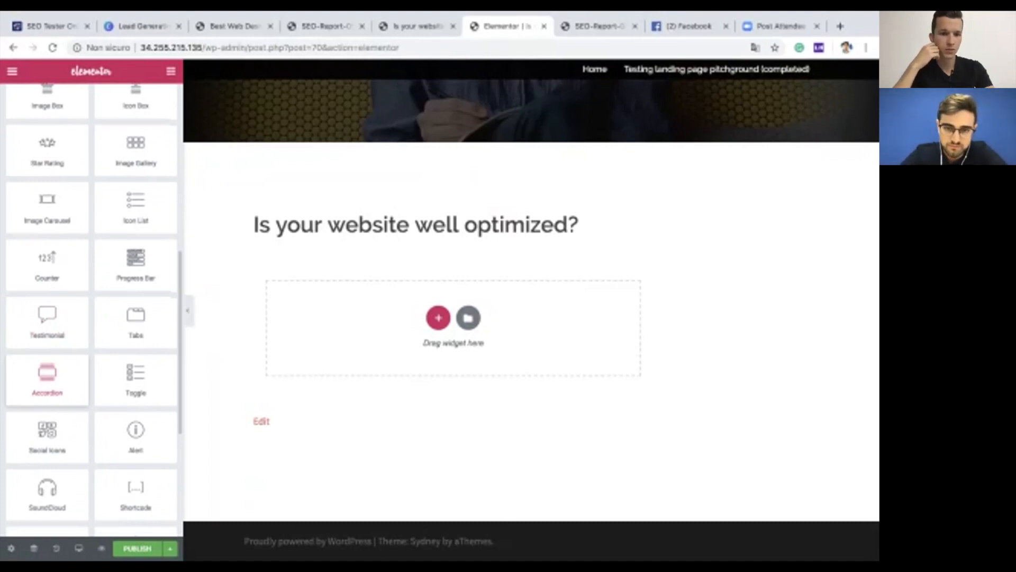
scroll(47, 370, "down", 1)
scroll(47, 339, "down", 2)
left_click_drag(45, 455, 440, 323)
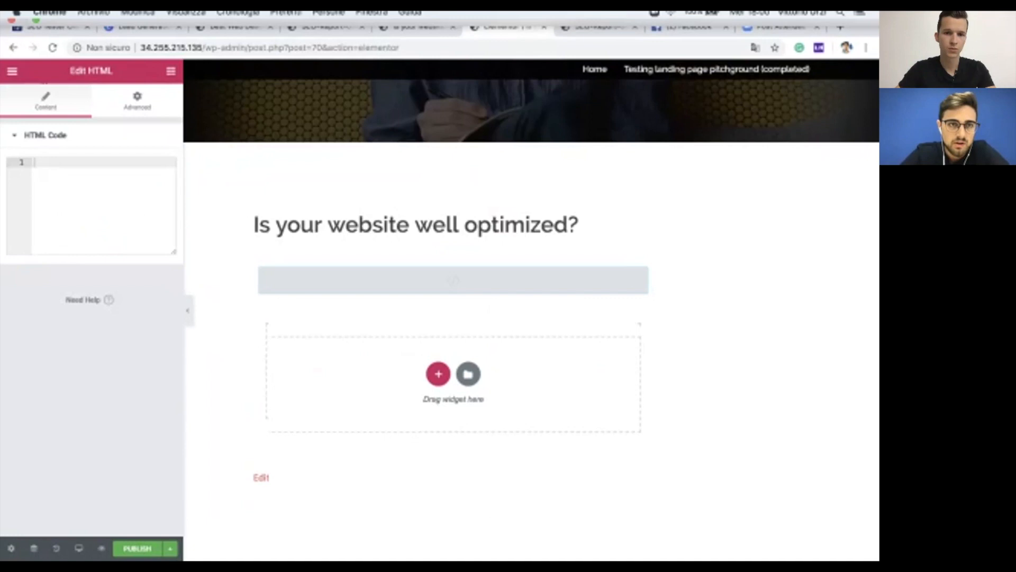
Step: Name the embed for Elementor and set the form title to 'Do you want a report of your website?'
left_click(52, 27)
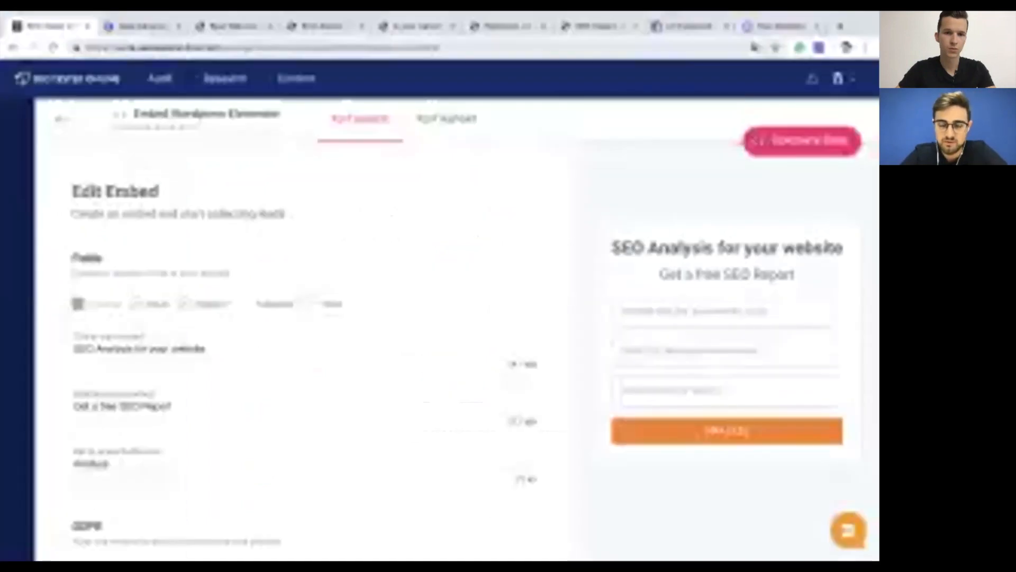
scroll(317, 345, "down", 1)
triple_click(139, 291)
type("Elemn")
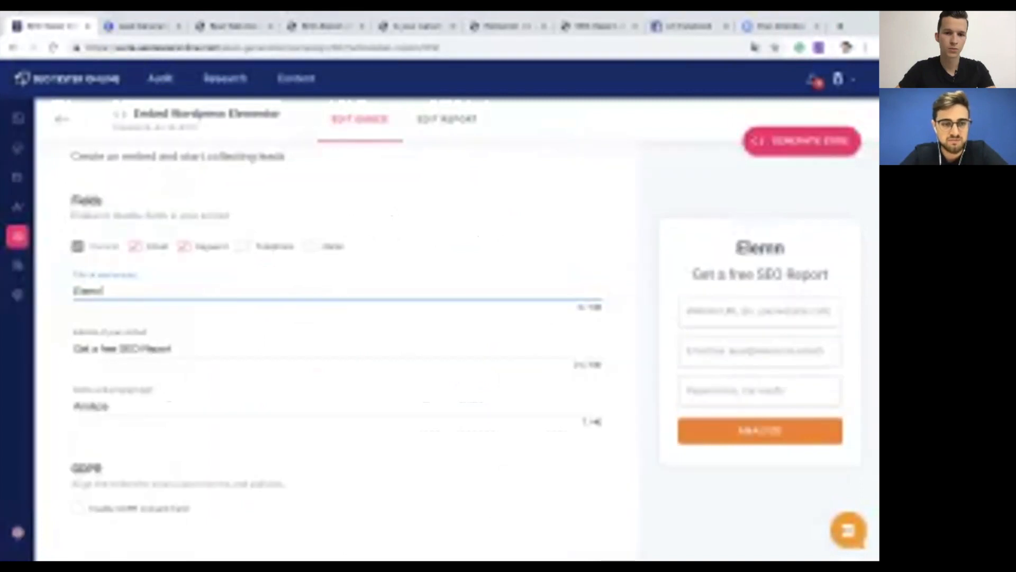
type("to")
key("BackSpace")
key("BackSpace")
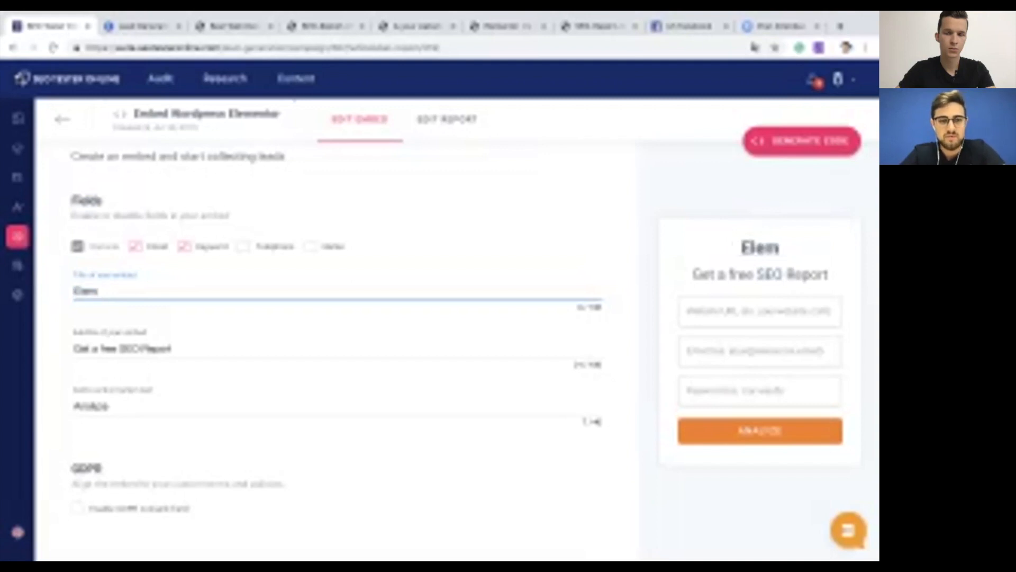
key("BackSpace")
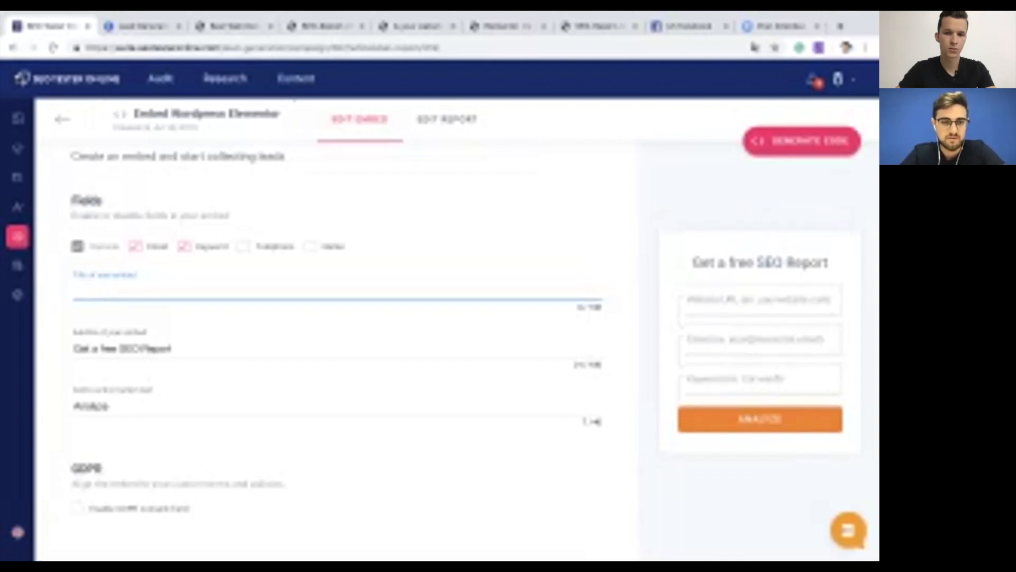
type("Do you")
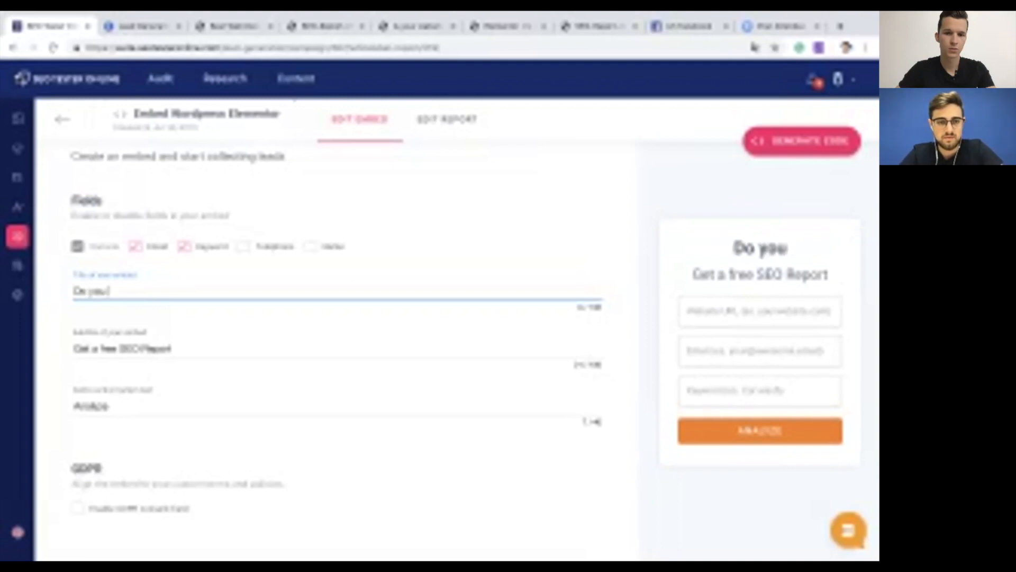
type(" want a report of ytou")
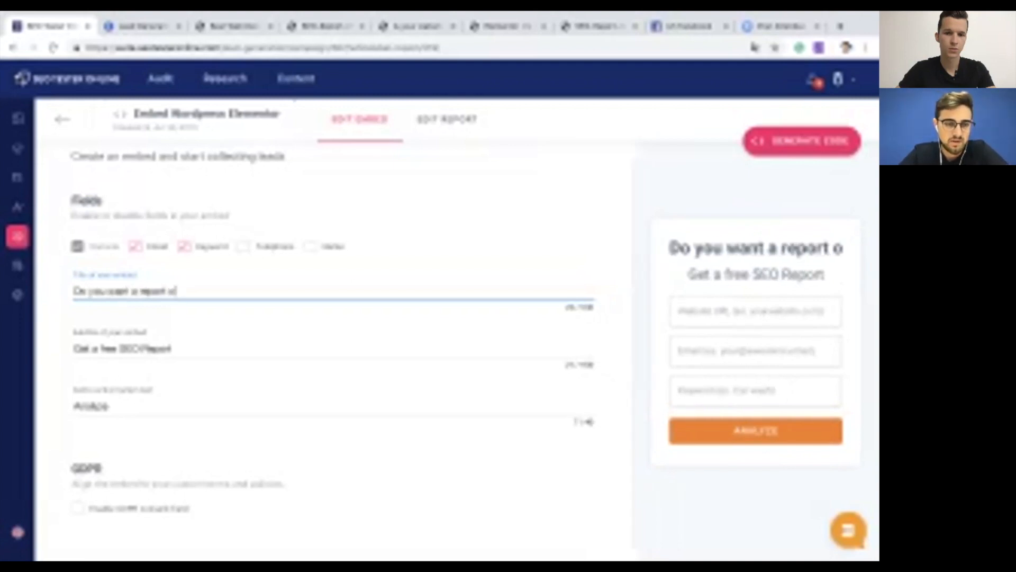
key("BackSpace")
key("BackSpace")
key("BackSpace")
type("pou")
key("BackSpace")
key("BackSpace")
key("BackSpace")
type("our ")
type("rep")
key("BackSpace")
key("BackSpace")
key("BackSpace")
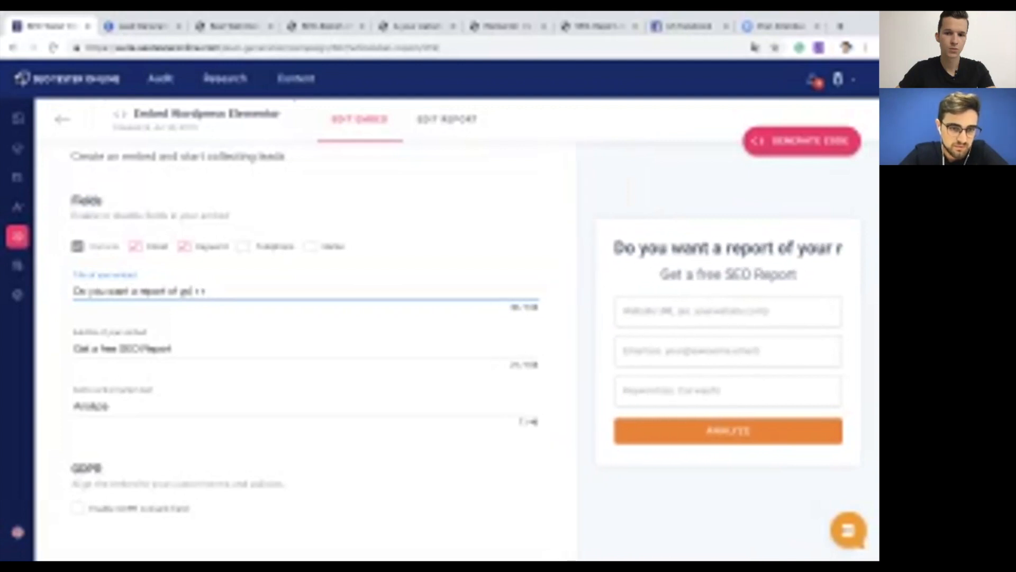
type("your website?")
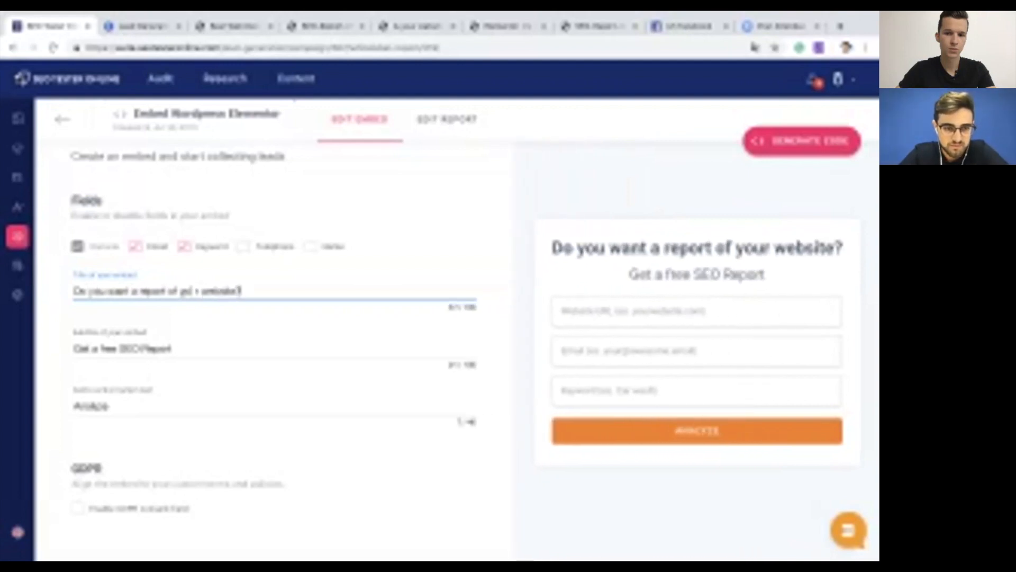
Step: Change the form subtitle to 'Get a free downloadable report'
double_click(133, 349)
type("donwloadab")
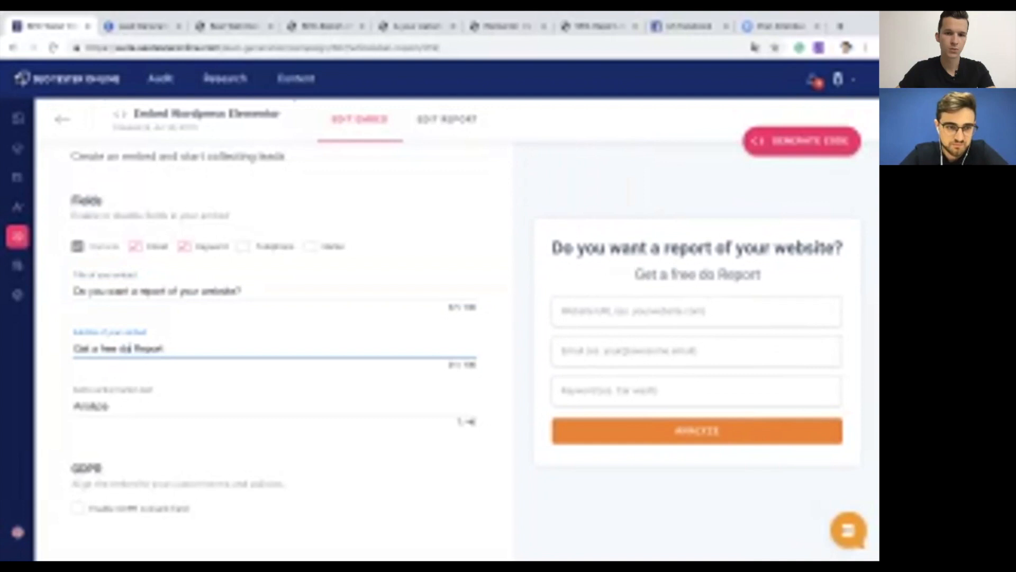
type("le")
left_click(145, 348)
key("BackSpace")
key("BackSpace")
type("wnloadable")
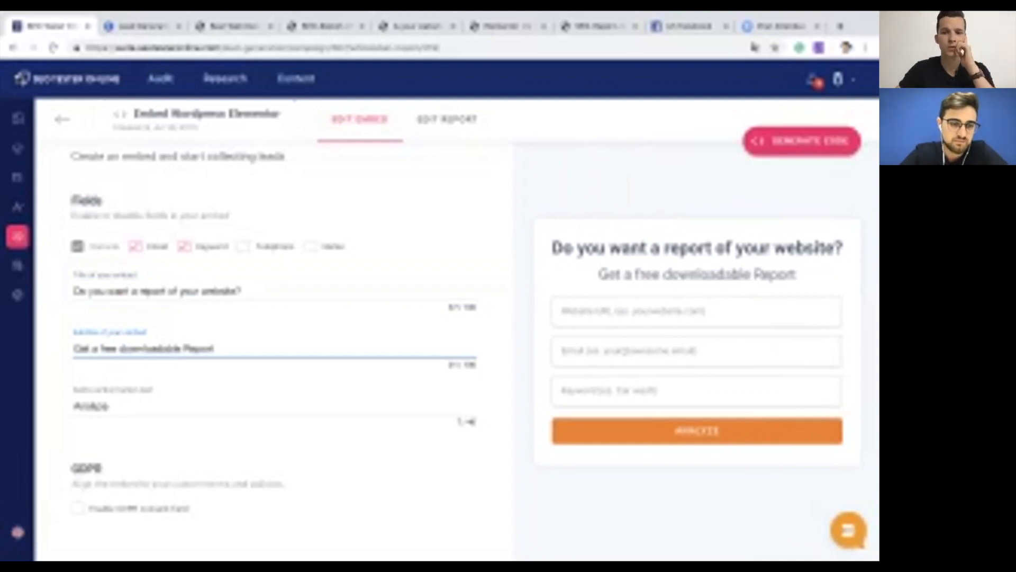
key("BackSpace")
type("r")
Step: Rename the button to 'Download' and require GDPR consent on the form
double_click(101, 405)
type("Downlo")
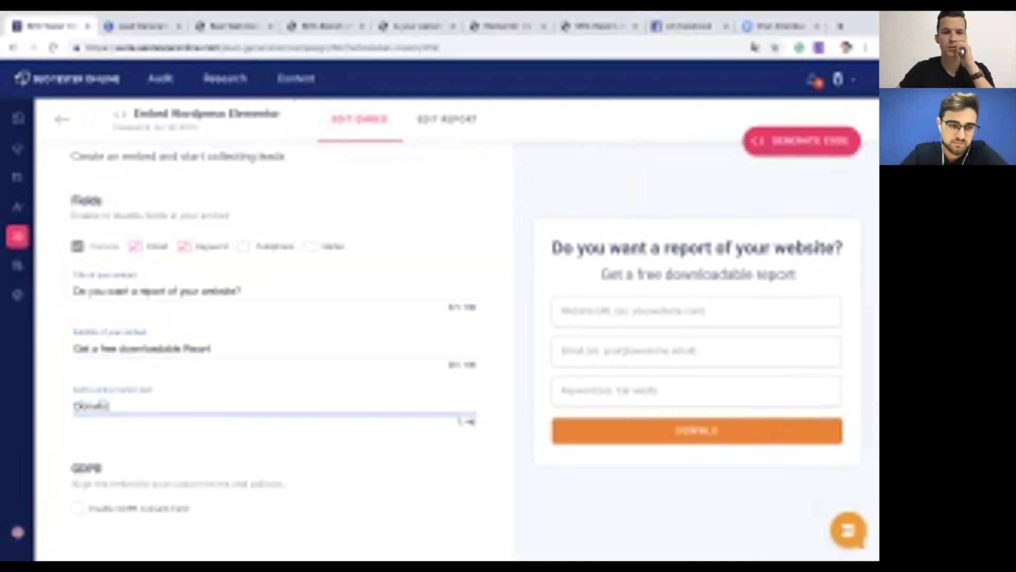
type("a")
key("BackSpace")
key("BackSpace")
key("BackSpace")
key("BackSpace")
key("BackSpace")
type("wnlo")
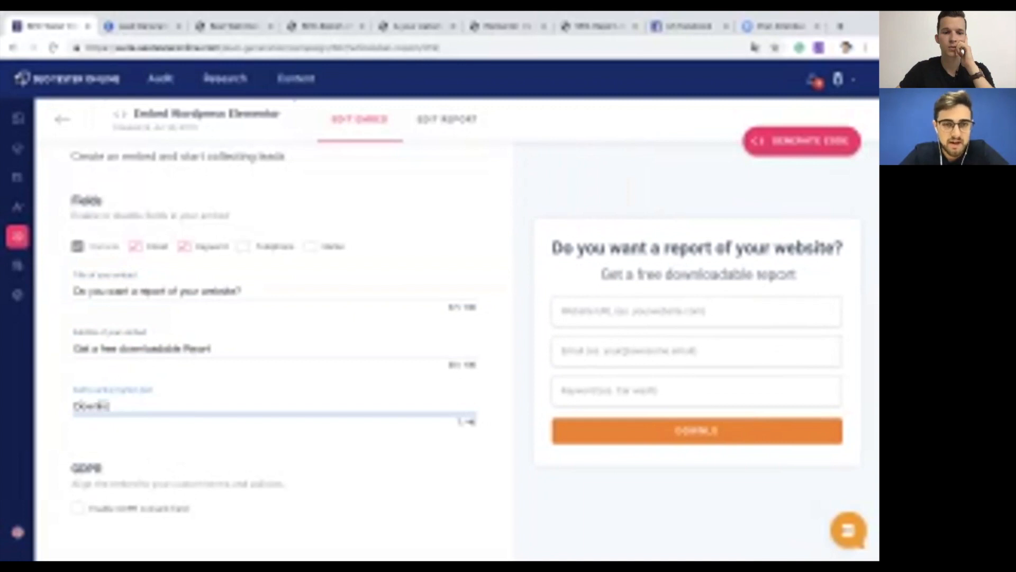
type("ad")
left_click(78, 508)
scroll(274, 370, "down", 3)
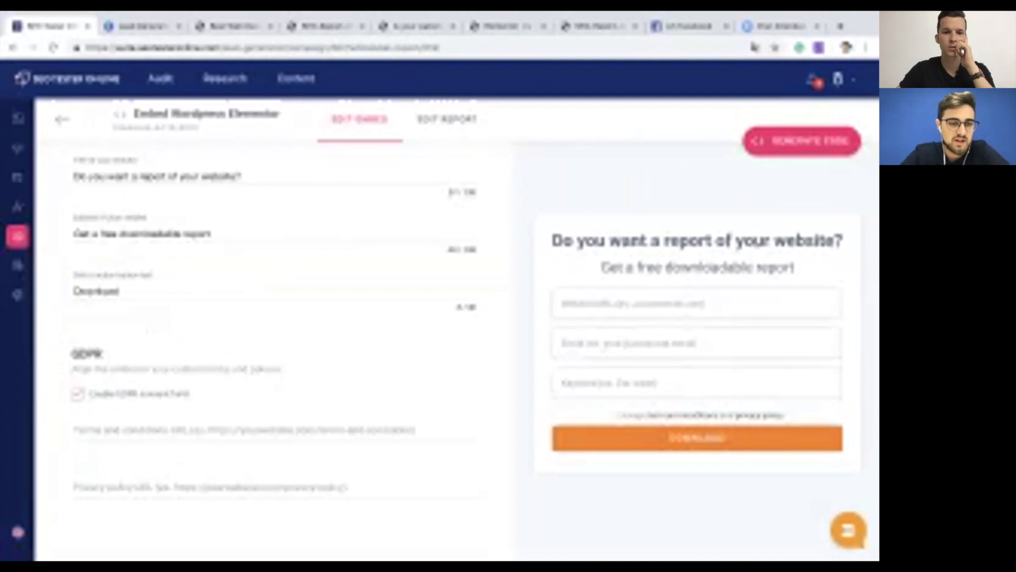
Step: In the report settings, try switching the report language to Italian
left_click(448, 119)
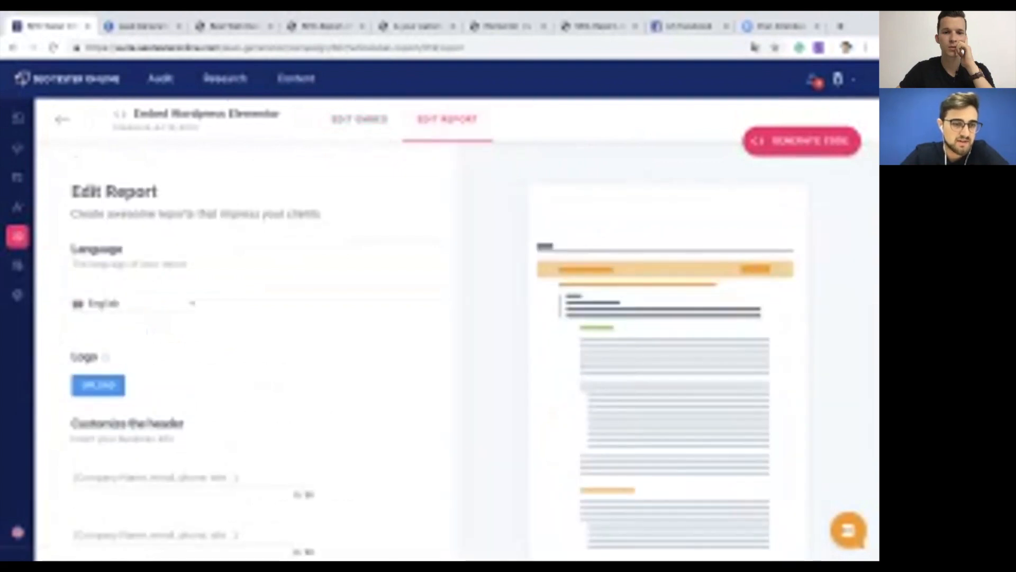
scroll(259, 317, "down", 2)
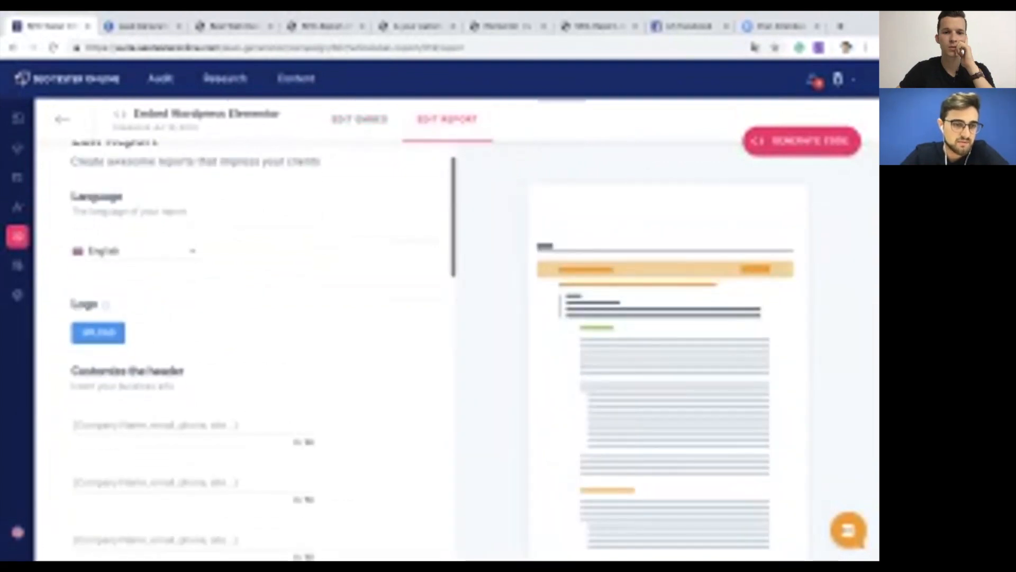
scroll(243, 349, "down", 1)
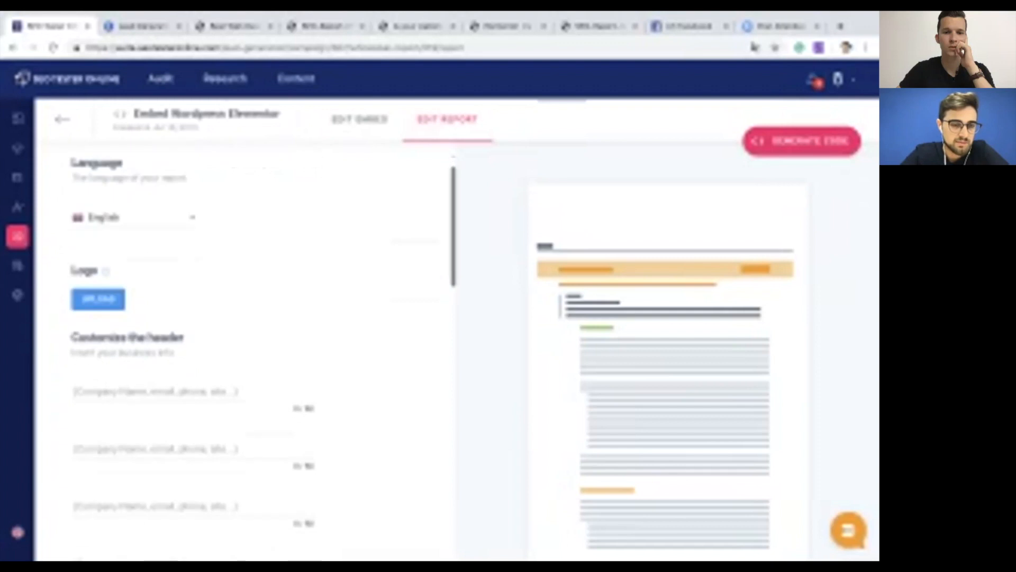
left_click(133, 217)
left_click(127, 247)
scroll(159, 275, "down", 3)
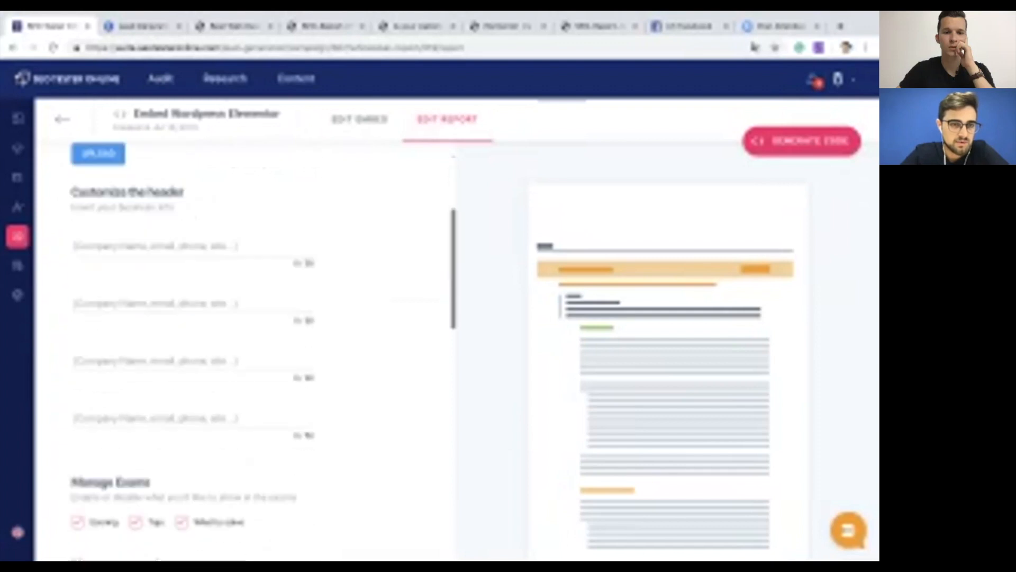
scroll(263, 349, "down", 15)
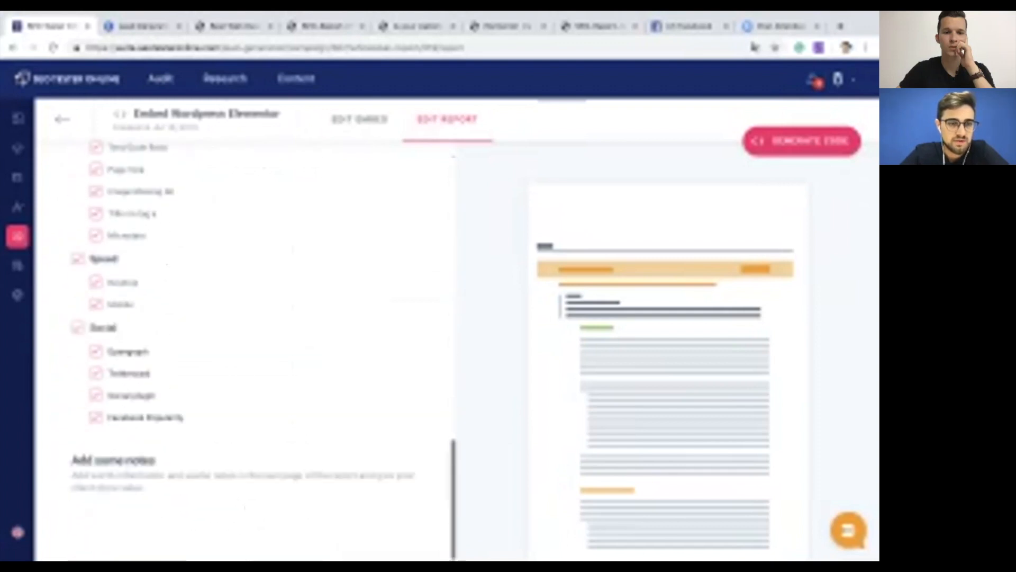
scroll(265, 349, "up", 6)
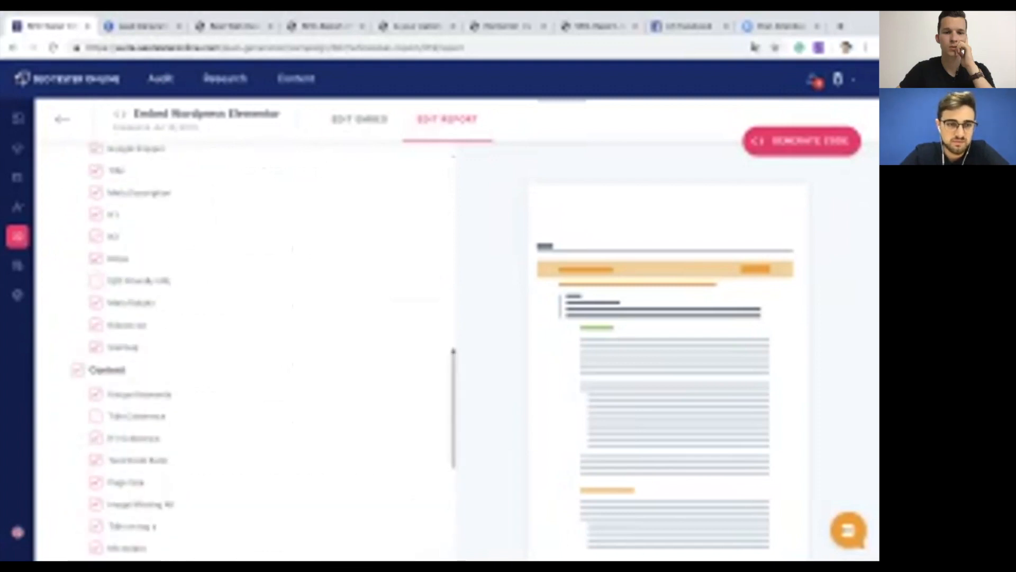
scroll(264, 349, "up", 8)
scroll(106, 306, "up", 5)
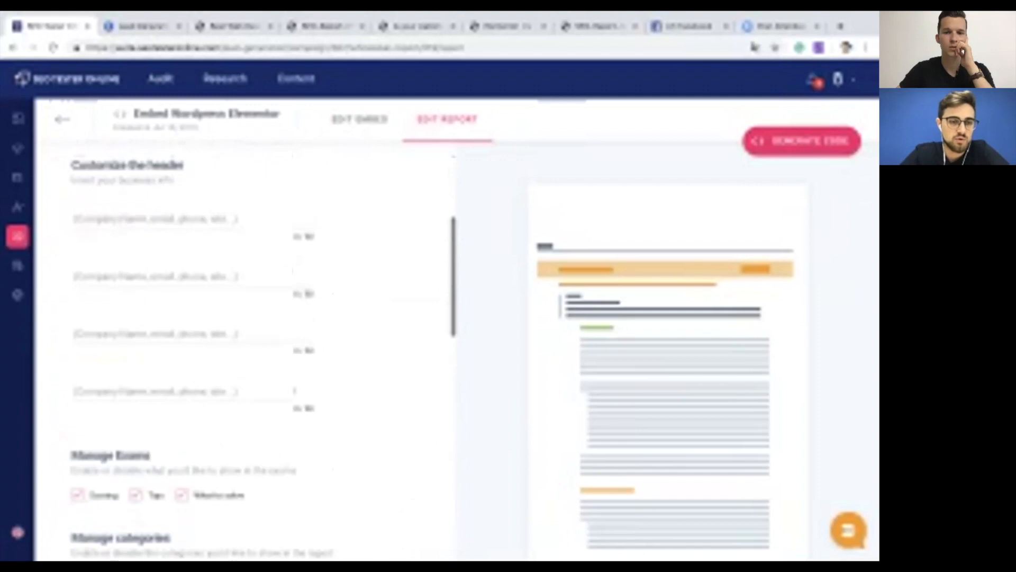
Step: Add the placeholder logo to the report and set the language back to English
left_click(98, 334)
left_click(356, 284)
left_click(515, 457)
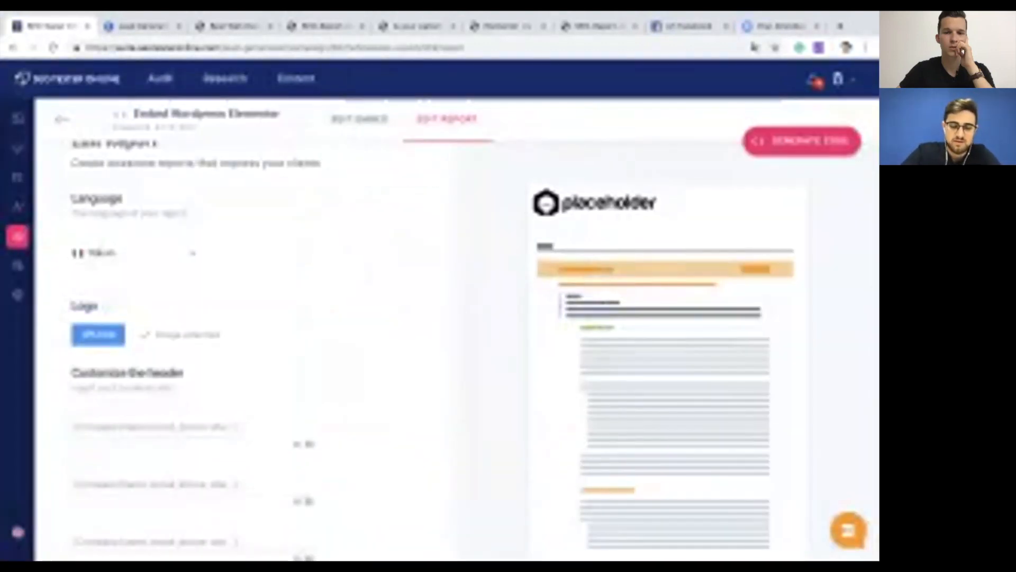
left_click(132, 253)
left_click(142, 224)
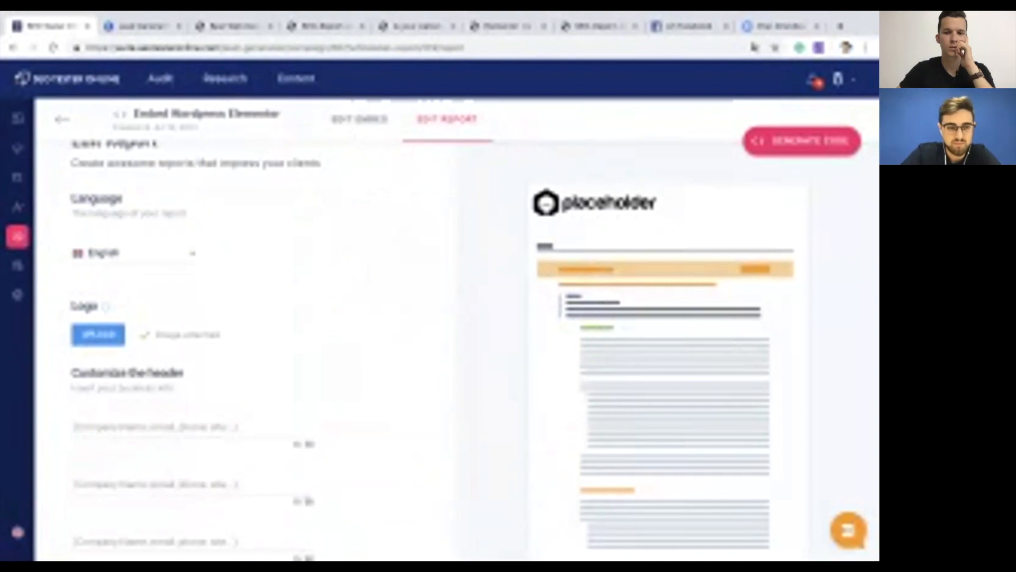
Step: Fill the report header with company name, contact name and a third contact line, then generate the embed code
scroll(260, 350, "down", 1)
left_click(193, 414)
type("example")
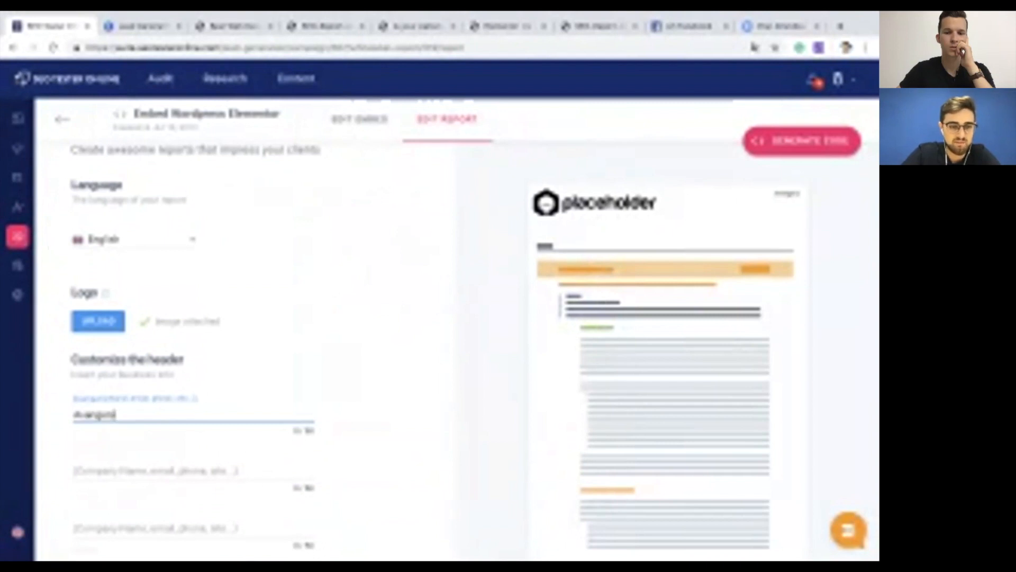
type("st")
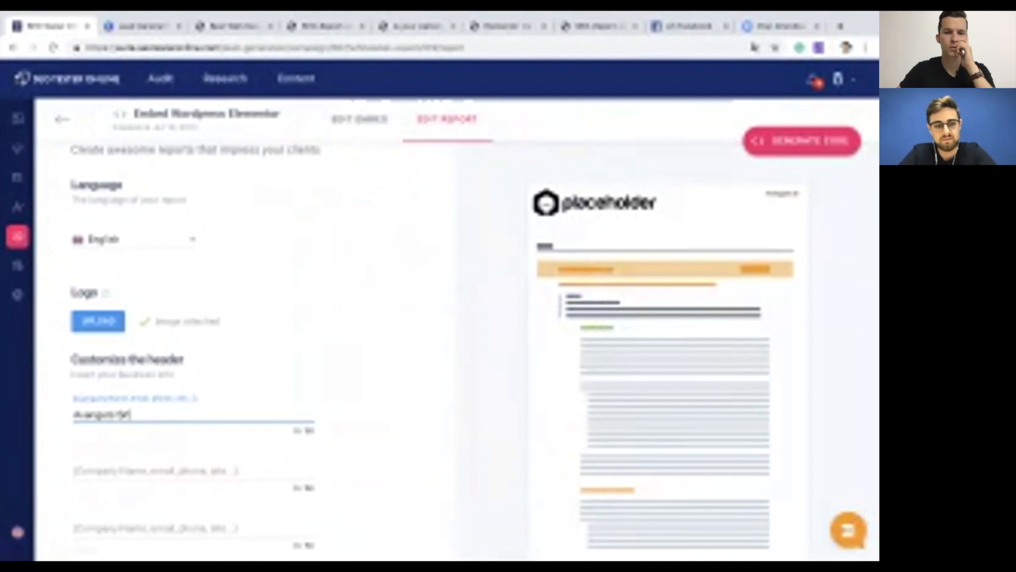
key("Tab")
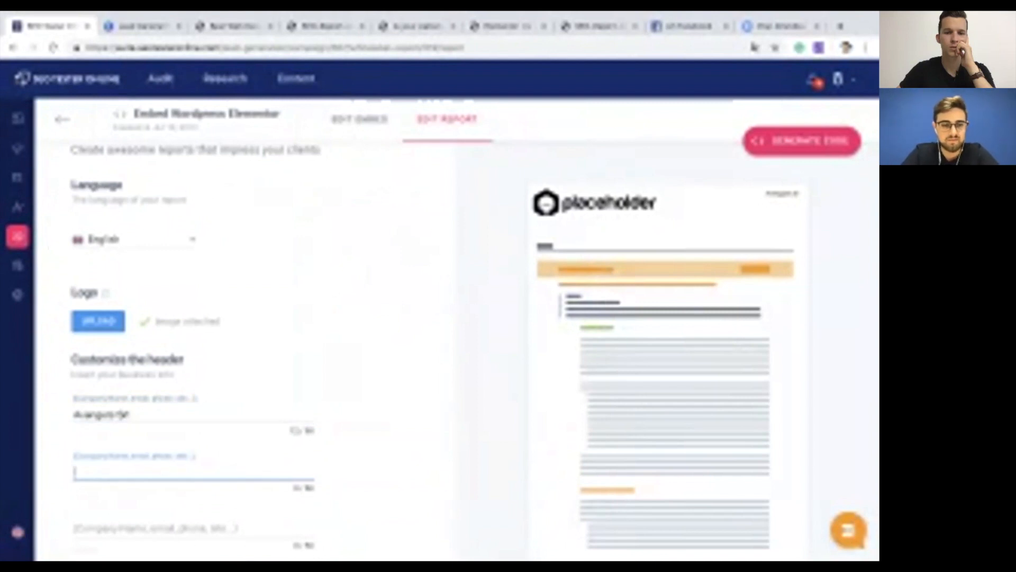
type("kimd")
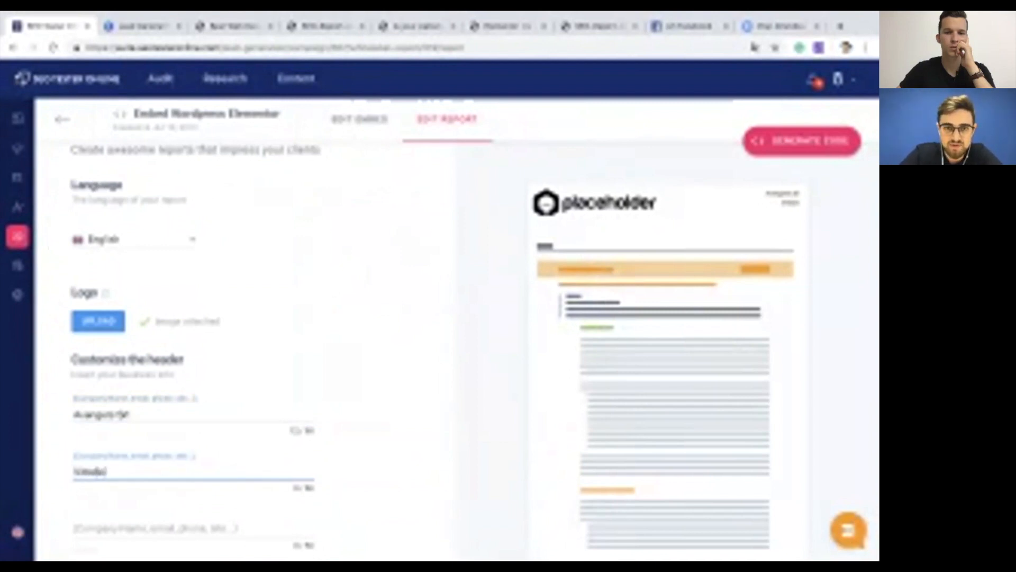
type("i")
scroll(193, 349, "down", 2)
key("Tab")
type("via")
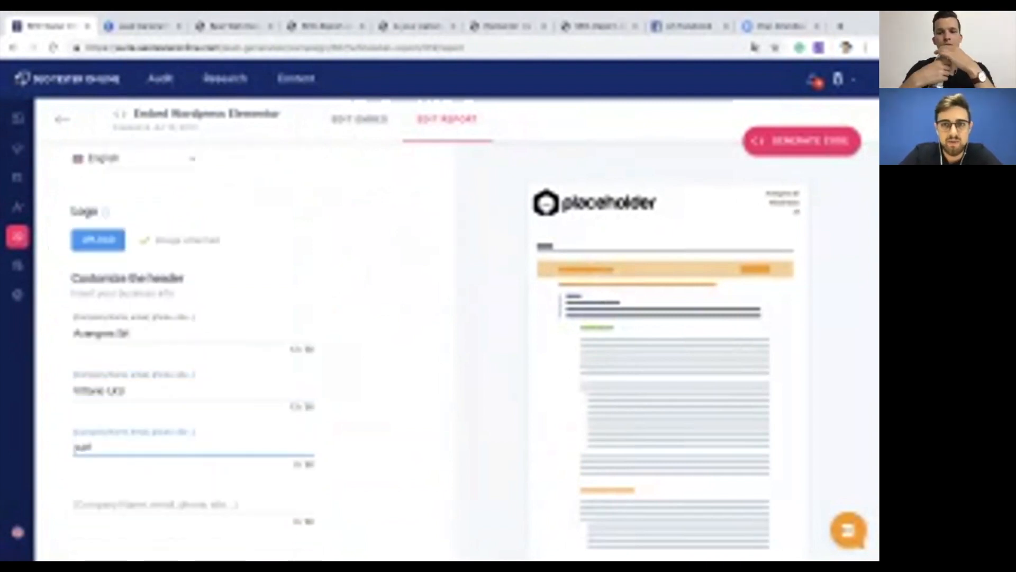
type("meroaggi")
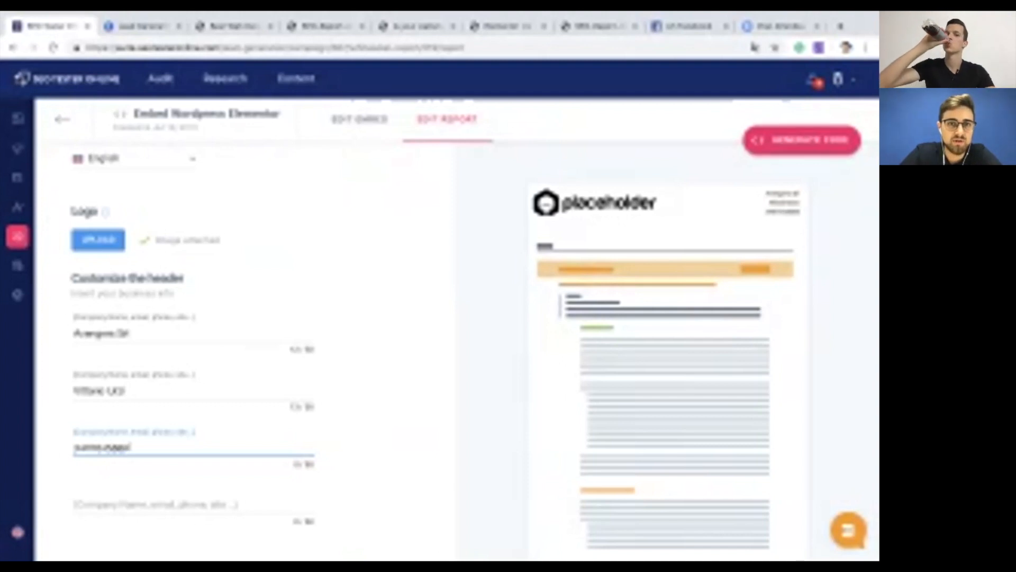
left_click(802, 141)
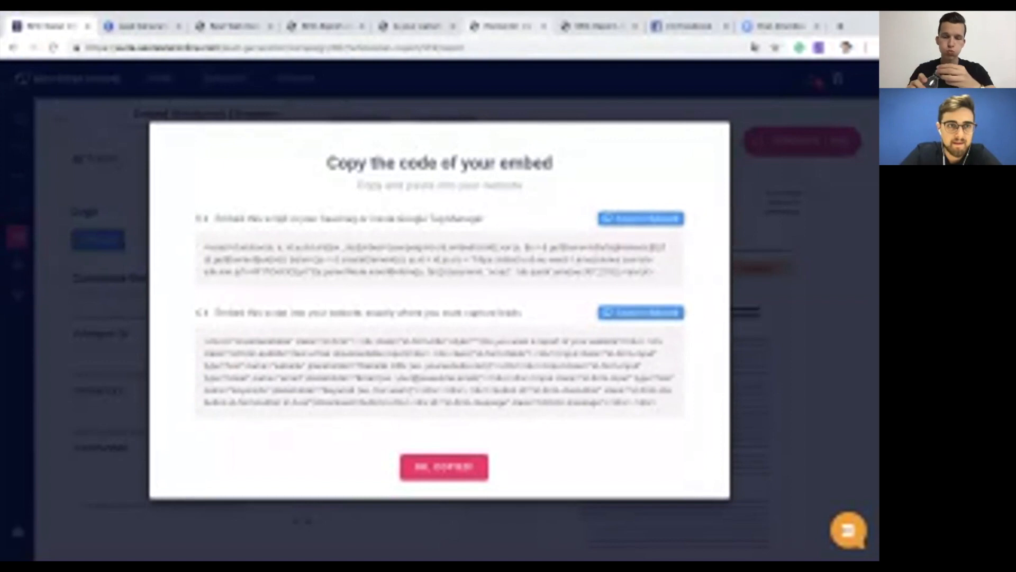
Step: Copy the head embed script from SEO Tester Online's code dialog
left_click(505, 27)
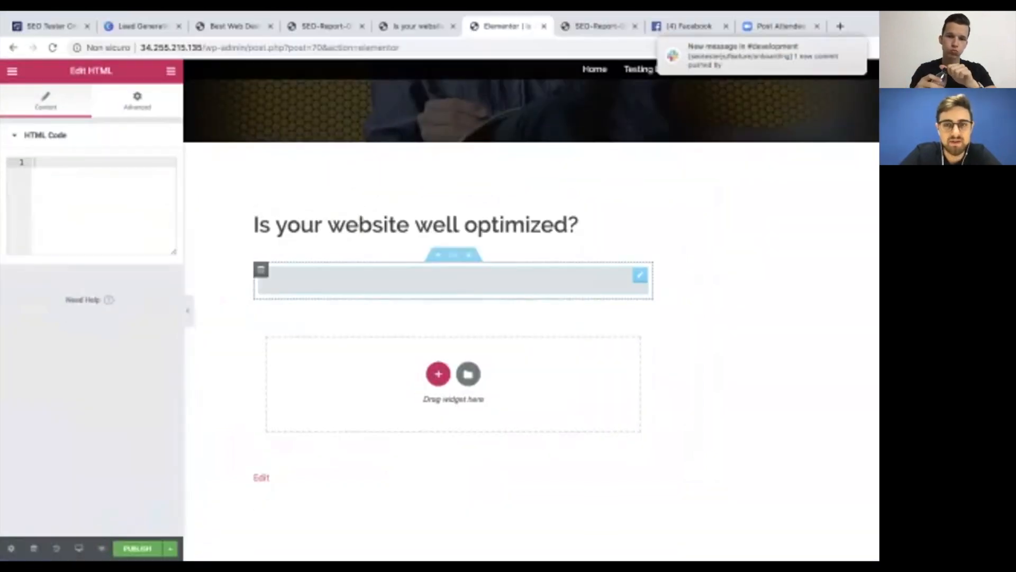
left_click(417, 26)
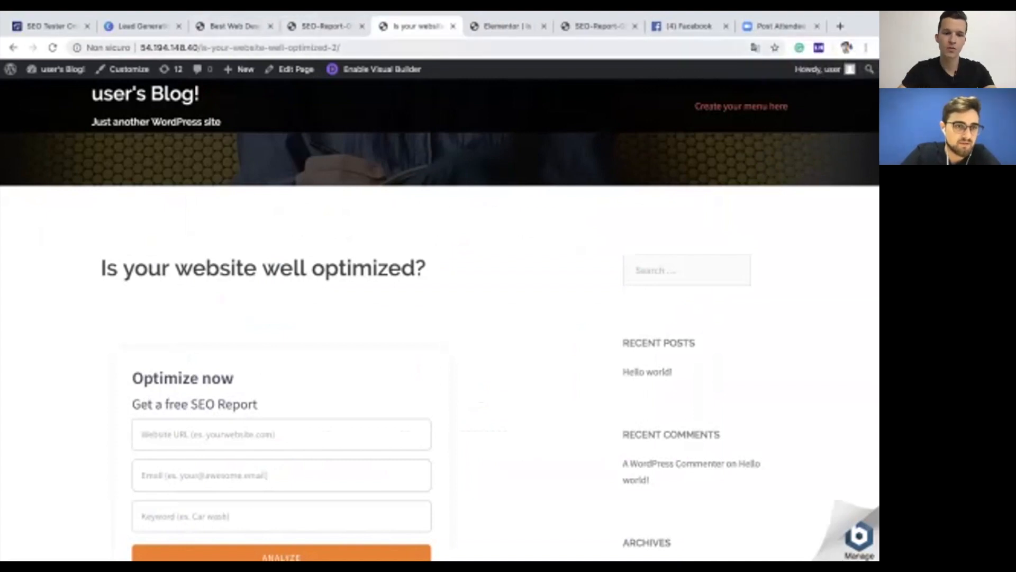
left_click(51, 26)
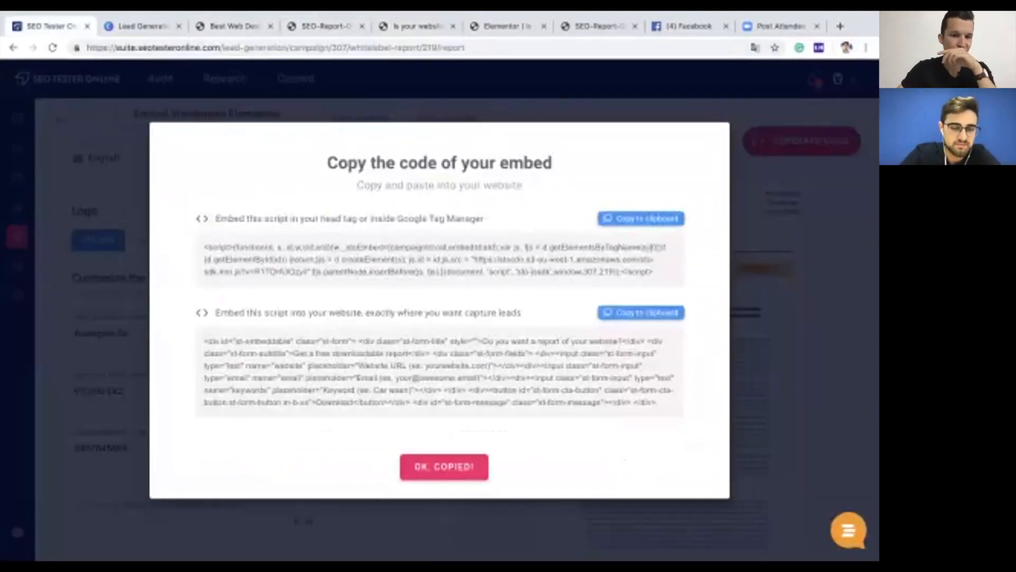
triple_click(396, 258)
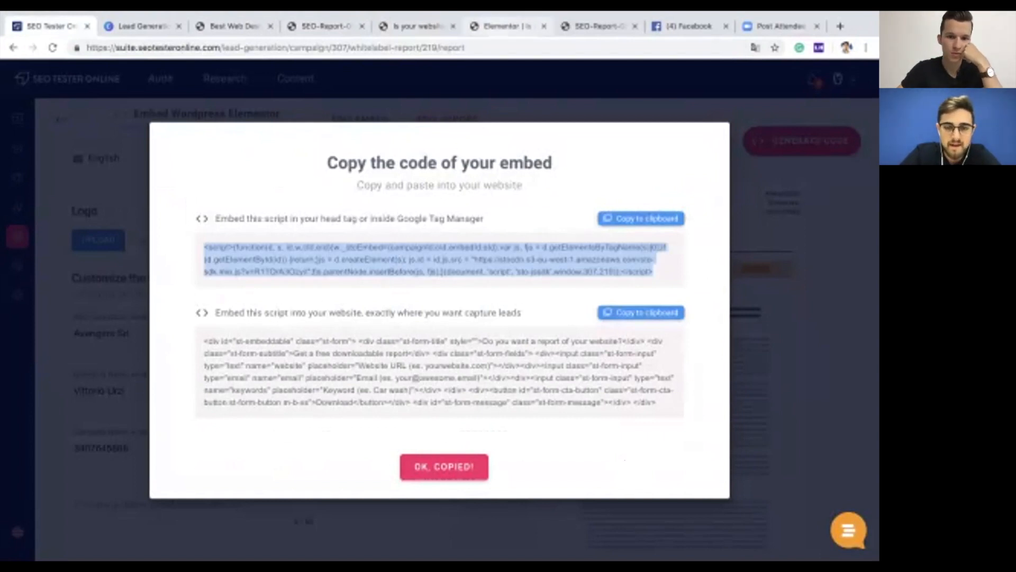
Step: Paste the script into the Elementor HTML widget and add a new section beneath it
left_click(507, 27)
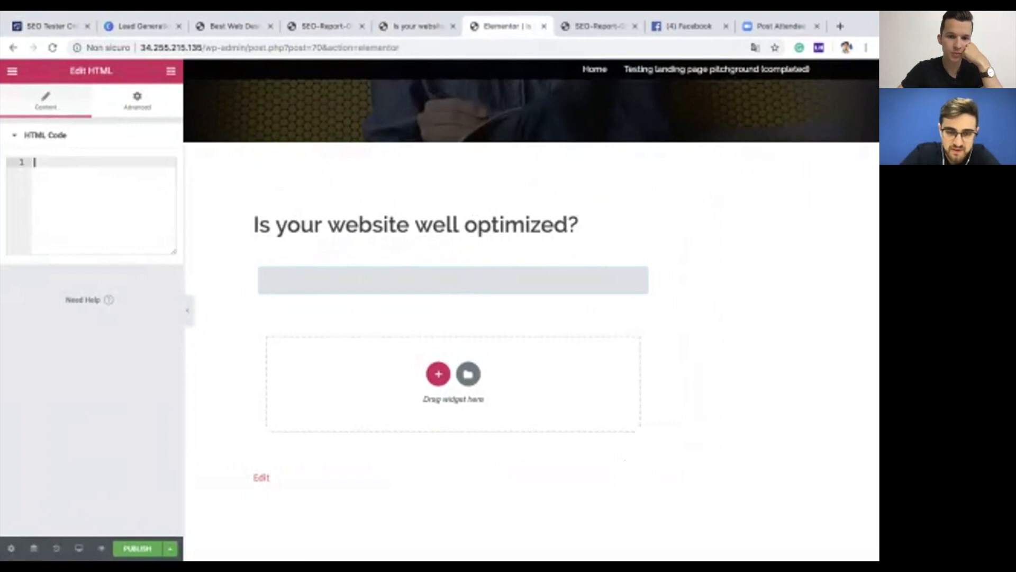
left_click(46, 136)
left_click(45, 135)
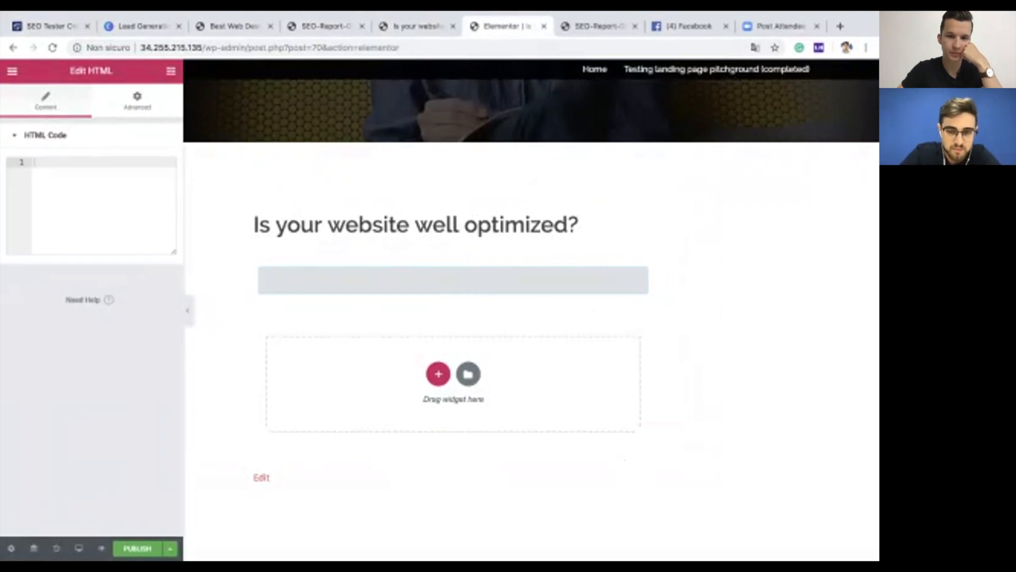
type("<script>(function(d, s, id,m,cId,eId){m._stoEmbed={campaignId:cId,embedId:eId};var js, fjs = d.getElementsByTagName(s)[0];if (d.getElementById(id)){return;}js = d.createElement(s); js.id = id;js.src = \"https://stocdn.s3-eu-west-1.amazonaws.com/sto-sdk.min.js?v=R1TOnA3Ozy1I\";fjs.parentNode.insertBefore(js, fjs);}(document, 'script', 'sto-jssdk',window,307,219));</script>")
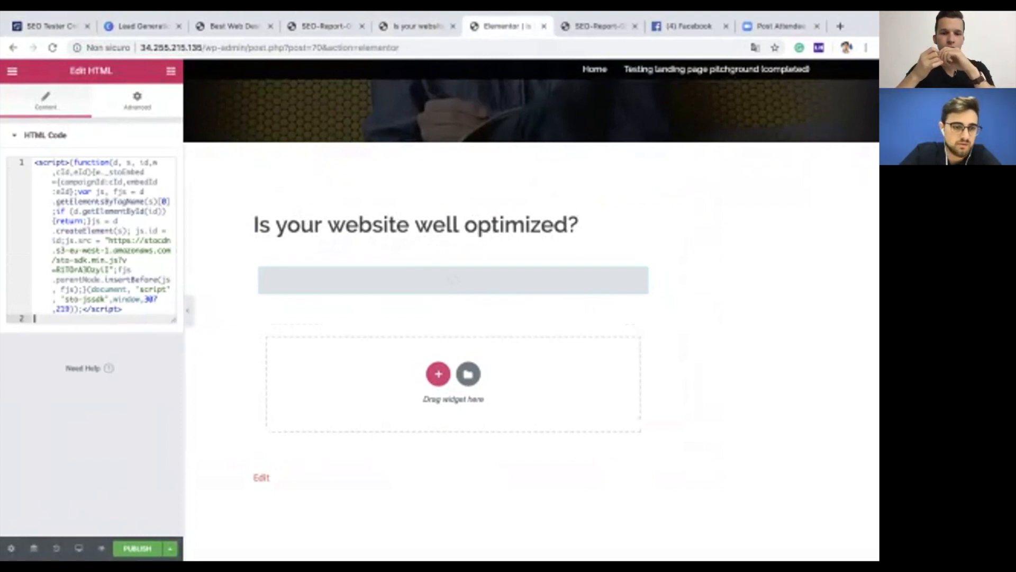
left_click(438, 373)
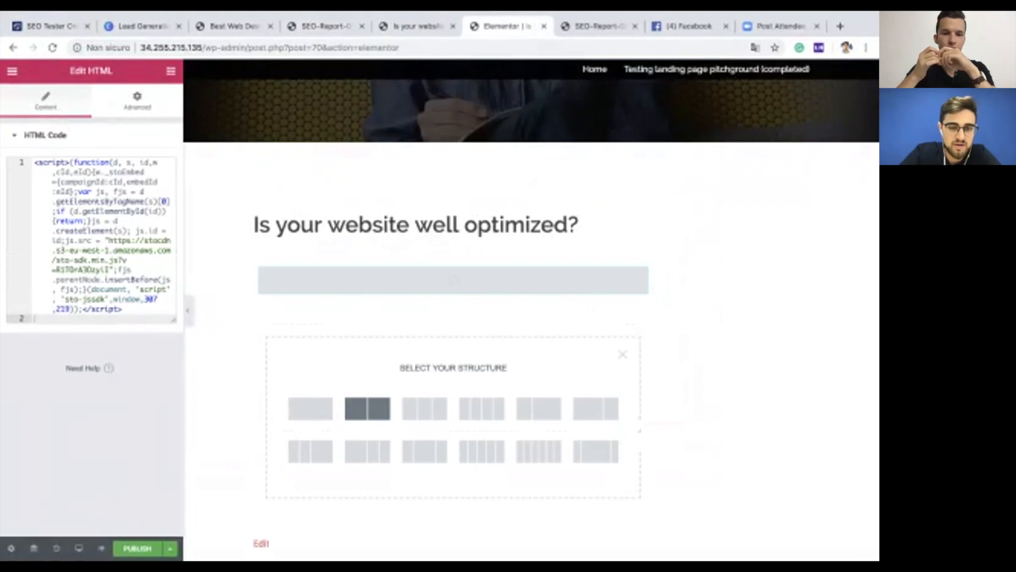
Step: Give the new section two columns and drop an HTML widget into the left column
left_click(596, 409)
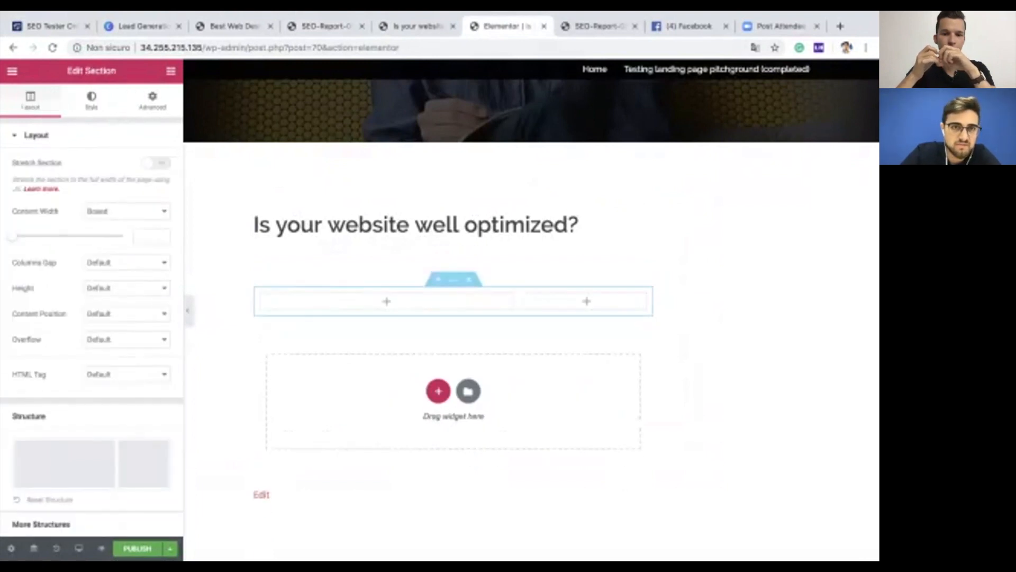
left_click(171, 71)
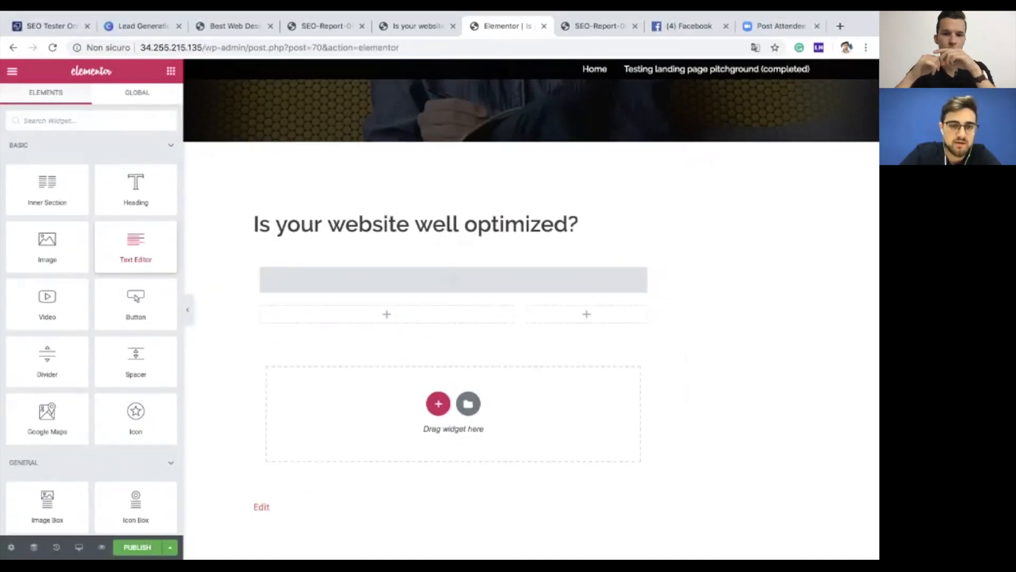
scroll(91, 317, "down", 5)
scroll(91, 318, "down", 6)
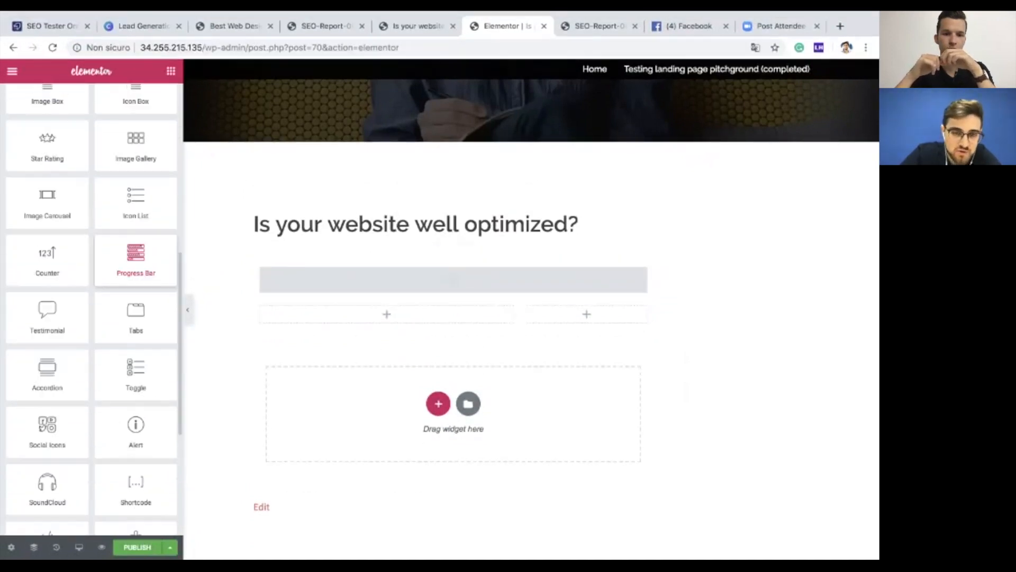
left_click_drag(48, 370, 365, 316)
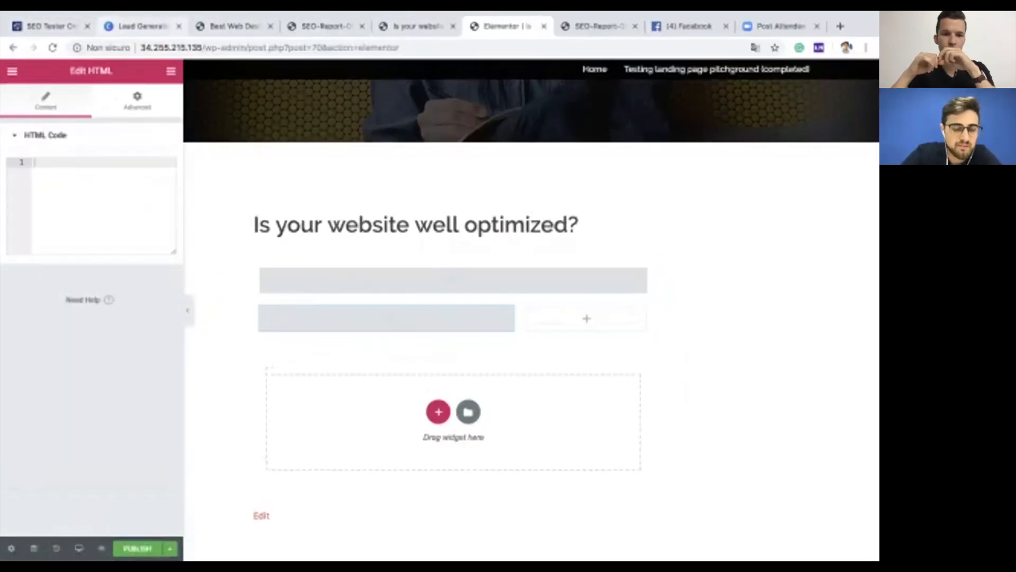
Step: Paste the SEO Tester Online form embed code into the HTML widget and publish the page
left_click(51, 26)
left_click(641, 312)
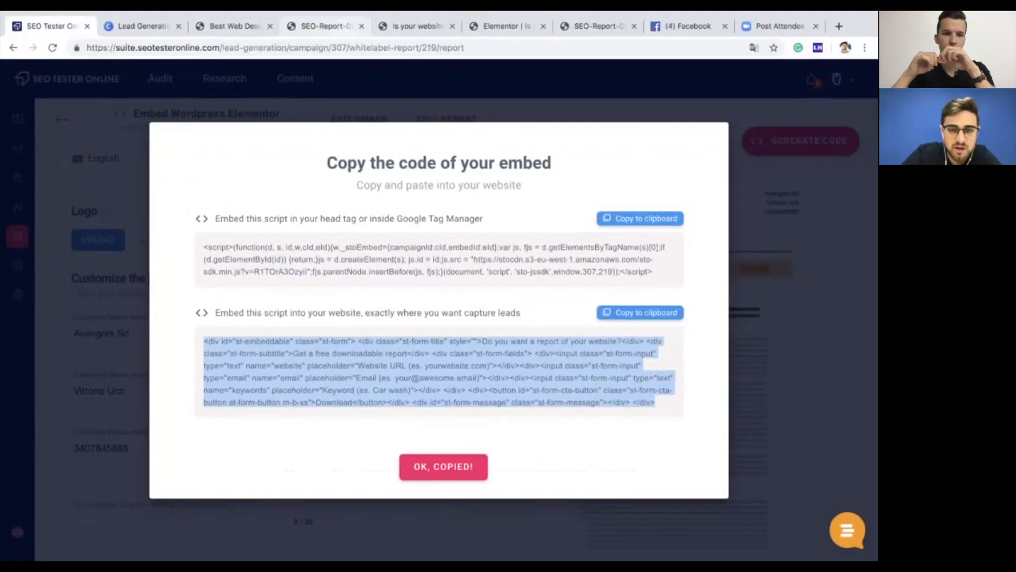
left_click(506, 26)
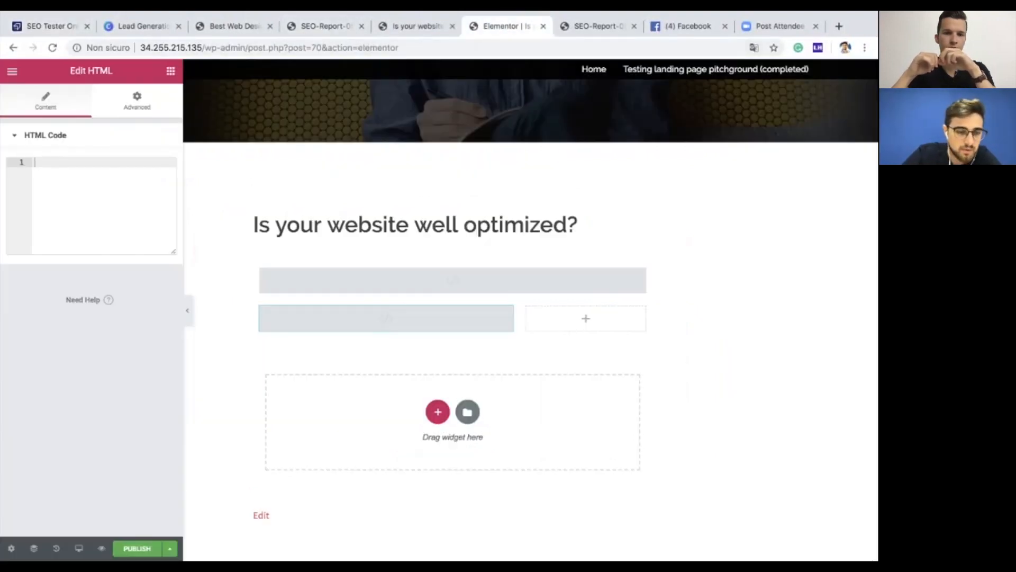
left_click(79, 183)
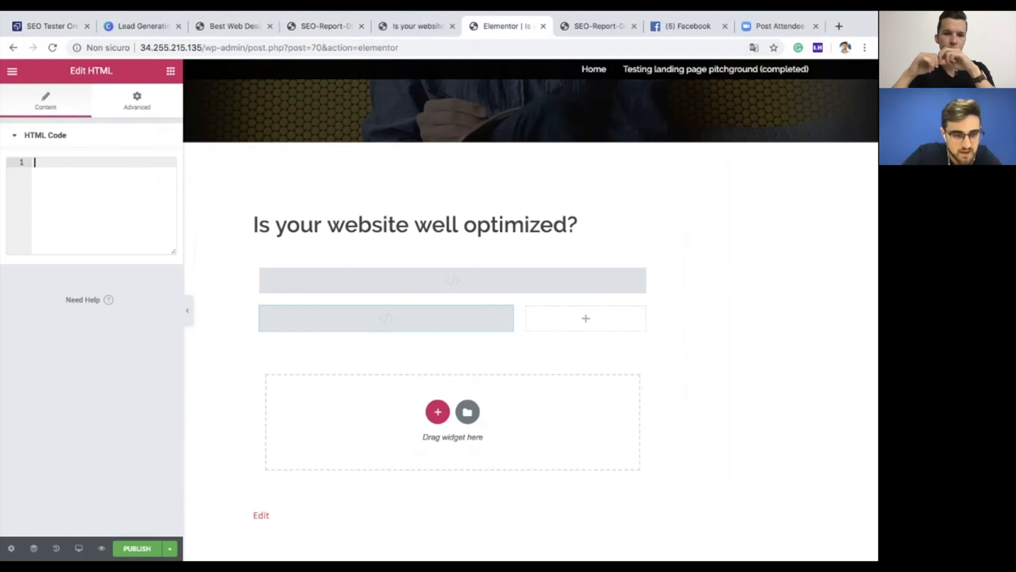
key("super+v")
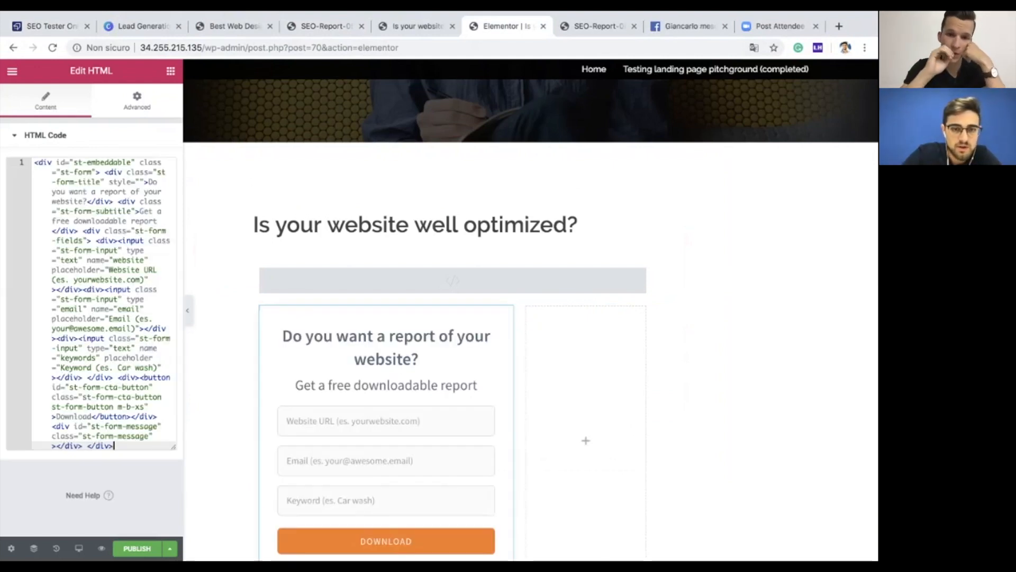
scroll(386, 371, "down", 2)
scroll(387, 400, "down", 1)
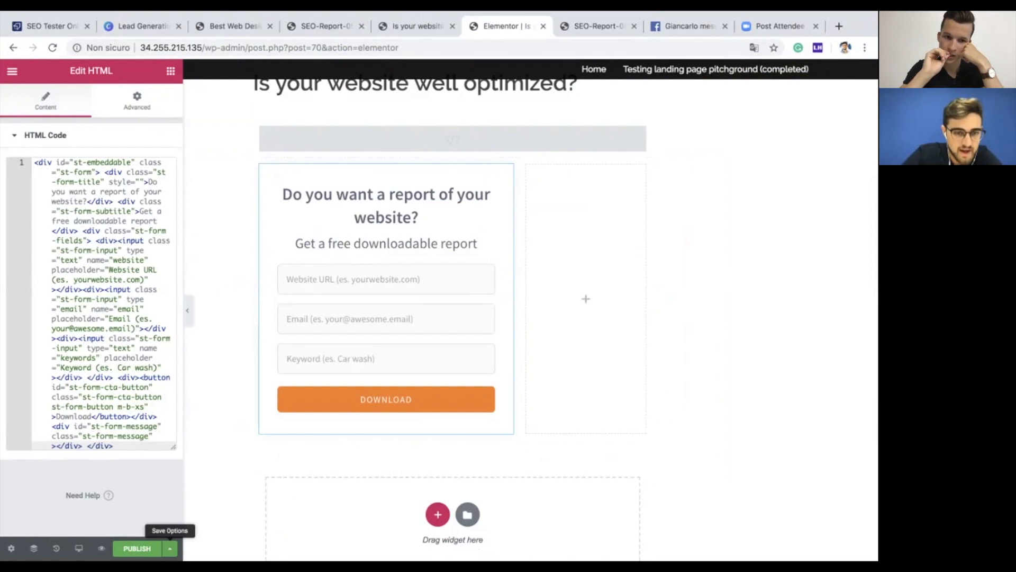
left_click(137, 548)
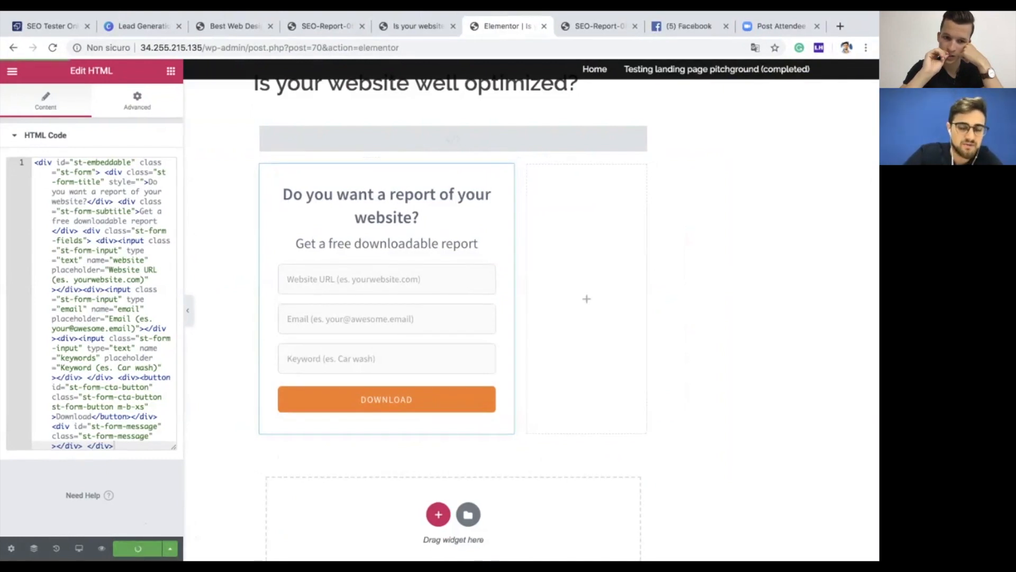
Step: View the published page live and scroll to the report form
left_click(141, 513)
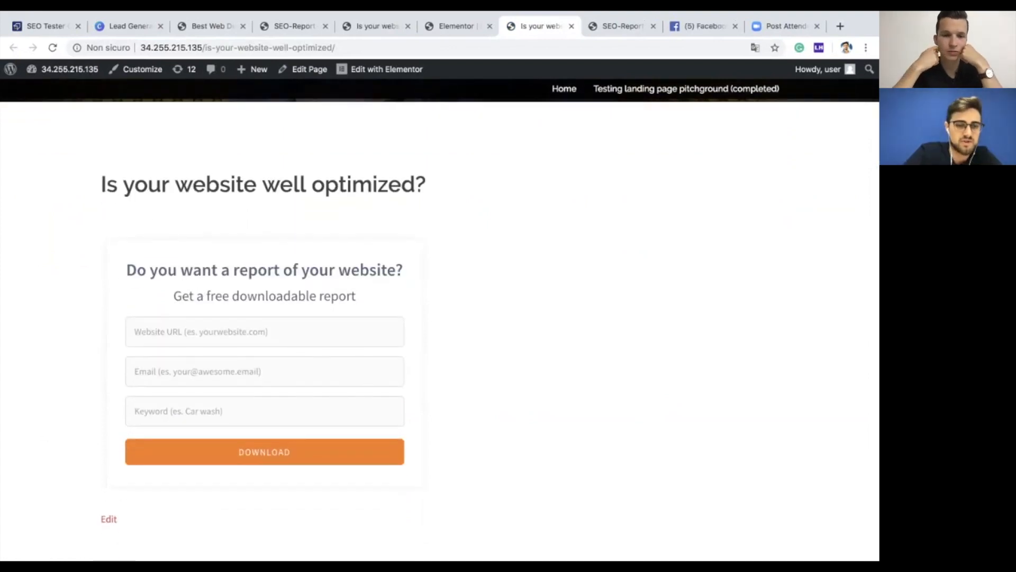
scroll(440, 318, "down", 3)
scroll(439, 318, "up", 5)
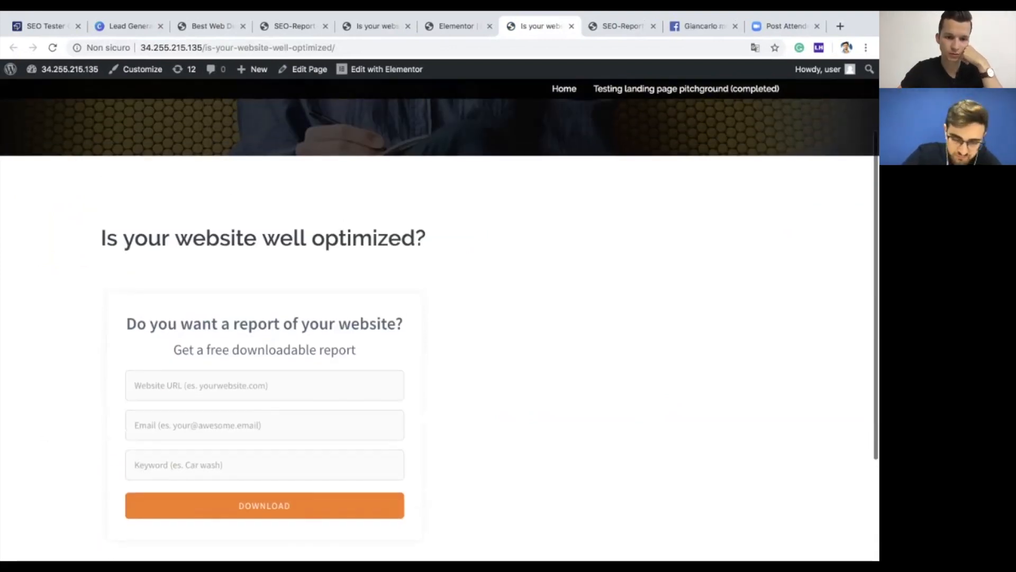
scroll(265, 413, "down", 4)
scroll(265, 412, "up", 1)
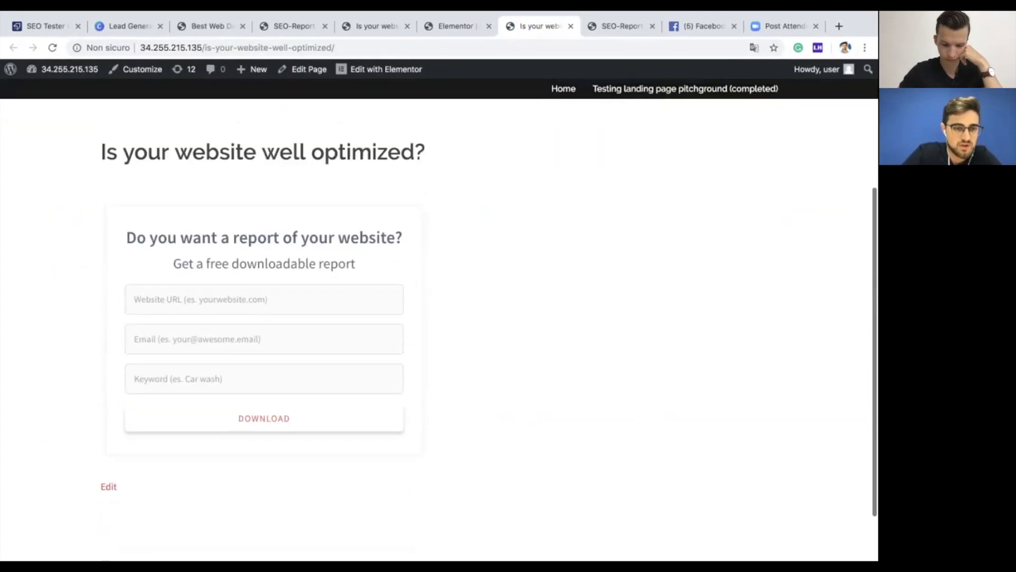
Step: Set the form's Website URL field to pitchground.com
left_click(264, 309)
key("Down")
key("Return")
key("Tab")
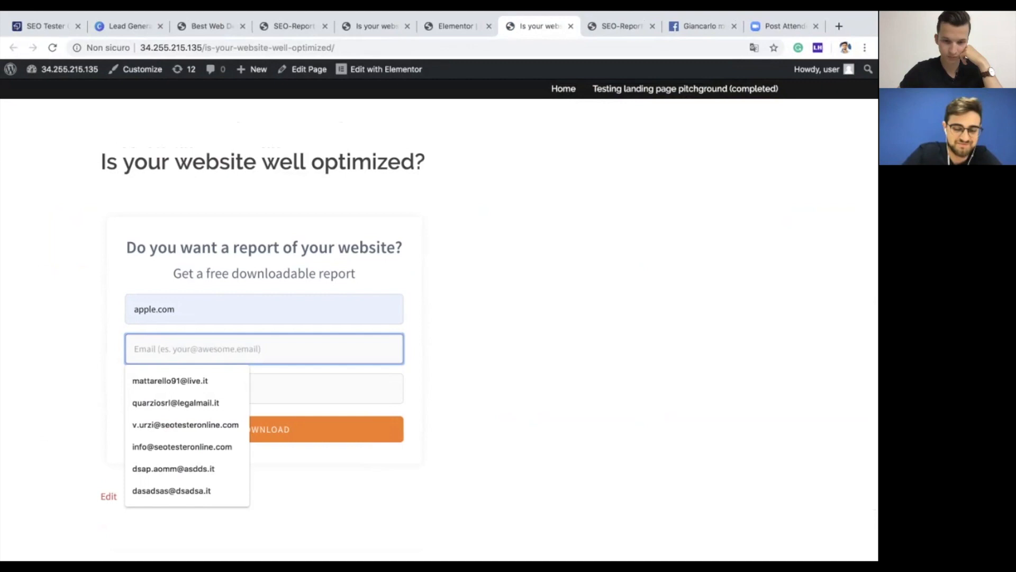
double_click(150, 309)
type("pitchground")
key("Tab")
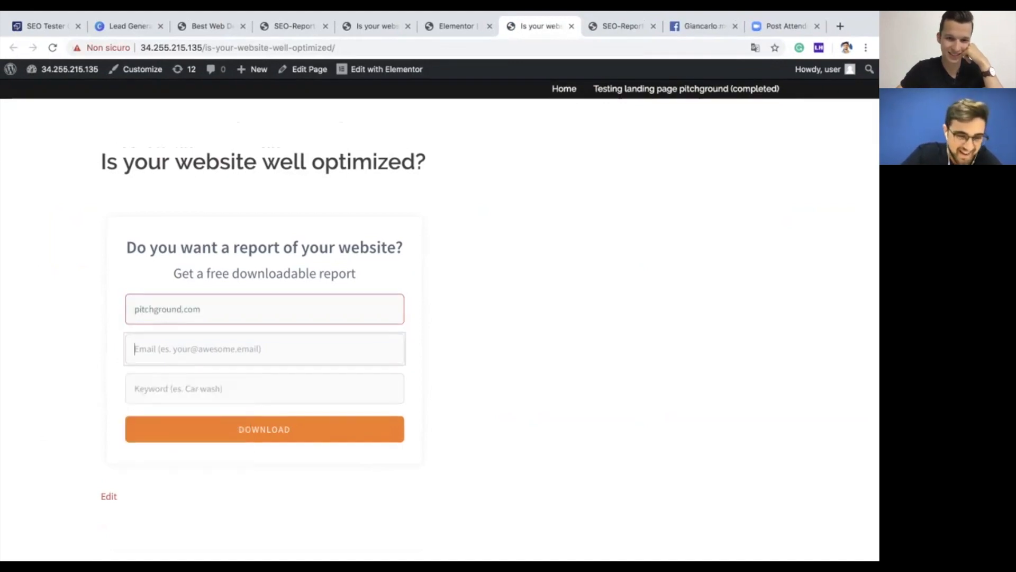
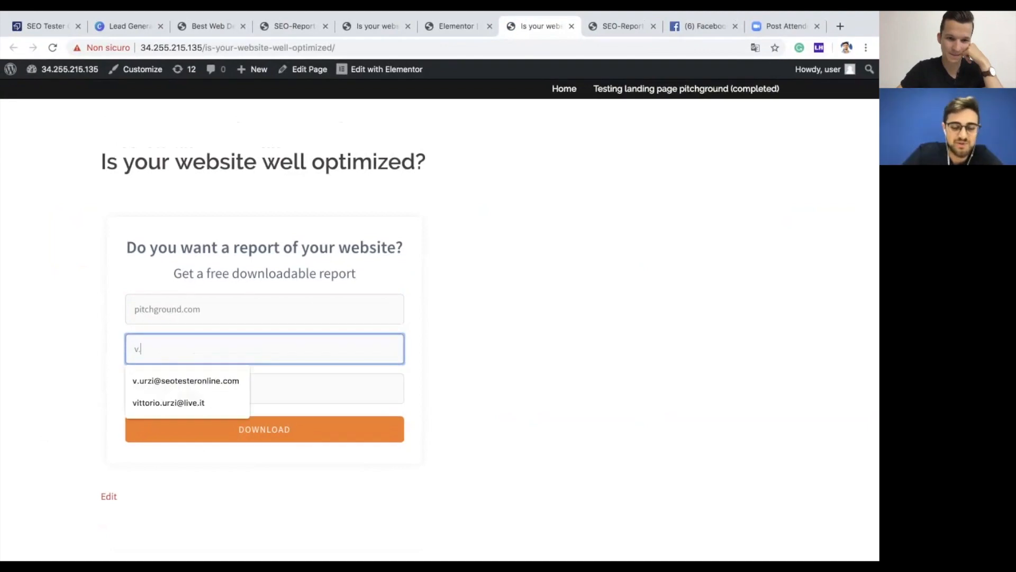
Step: Enter the contact's e-mail address, choose keyword 'lifetime deal', and submit the form
key("super+a")
type("g")
key("BackSpace")
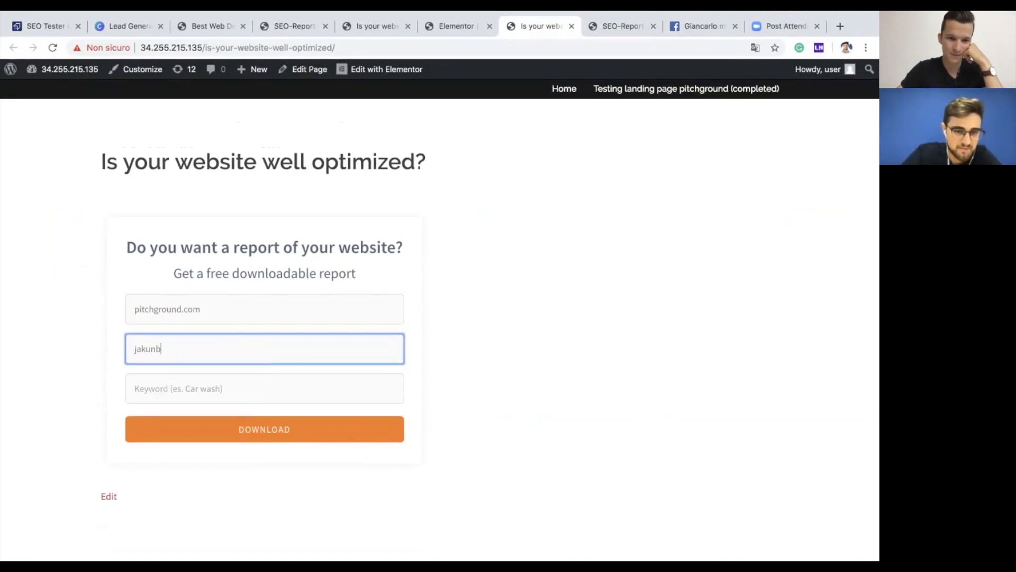
key("Tab")
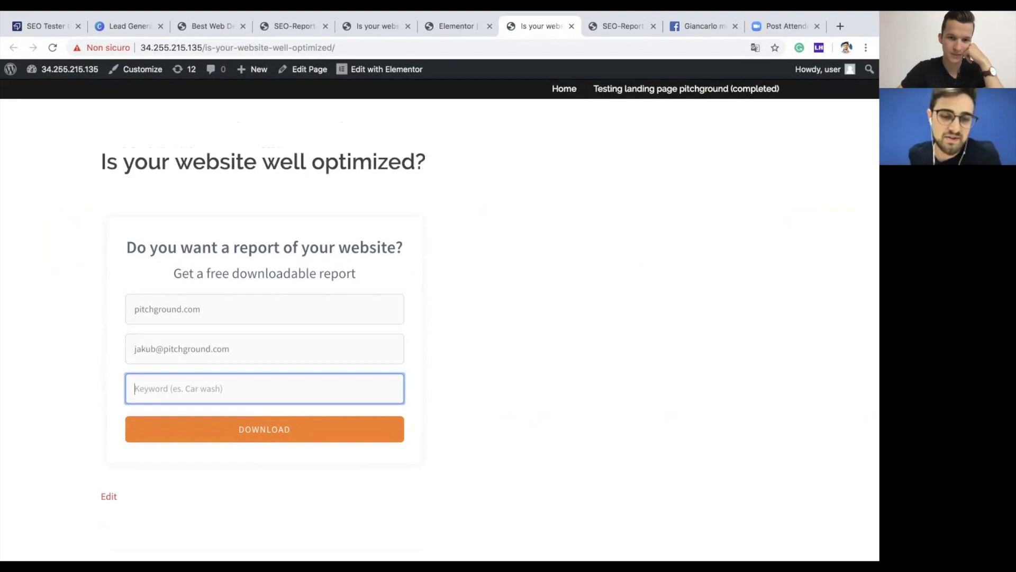
type("lifetime")
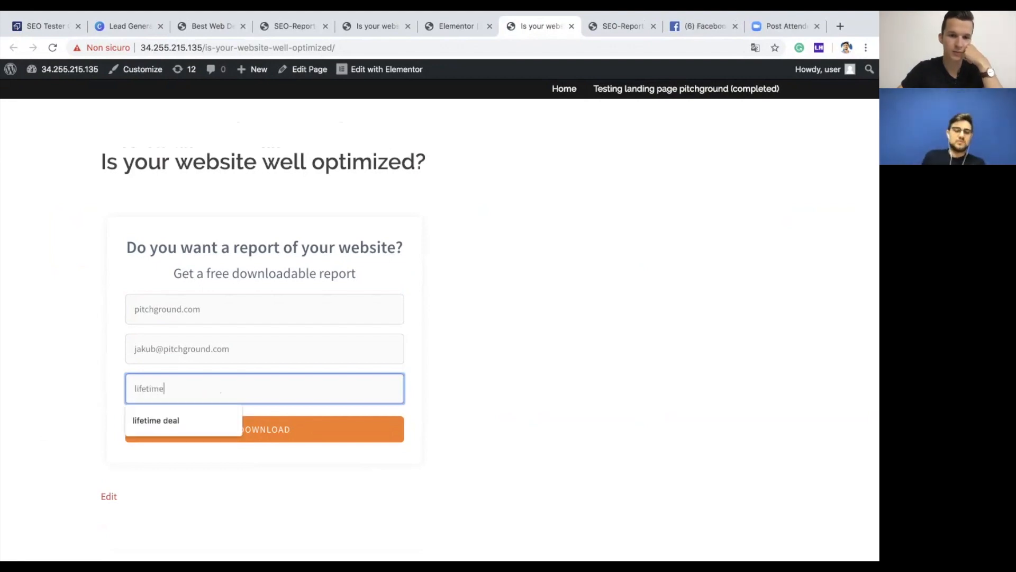
key("Down")
key("Return")
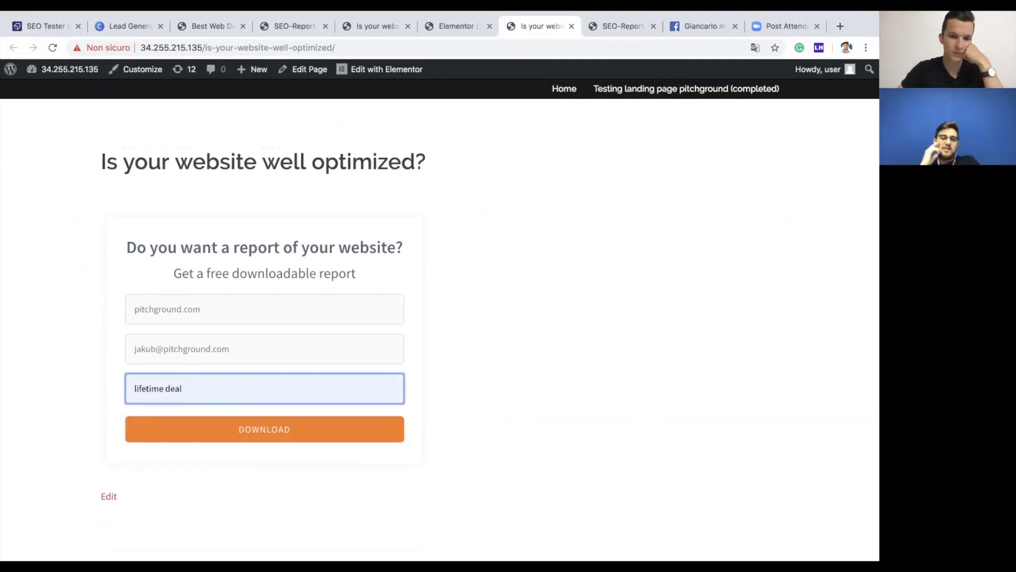
key("Return")
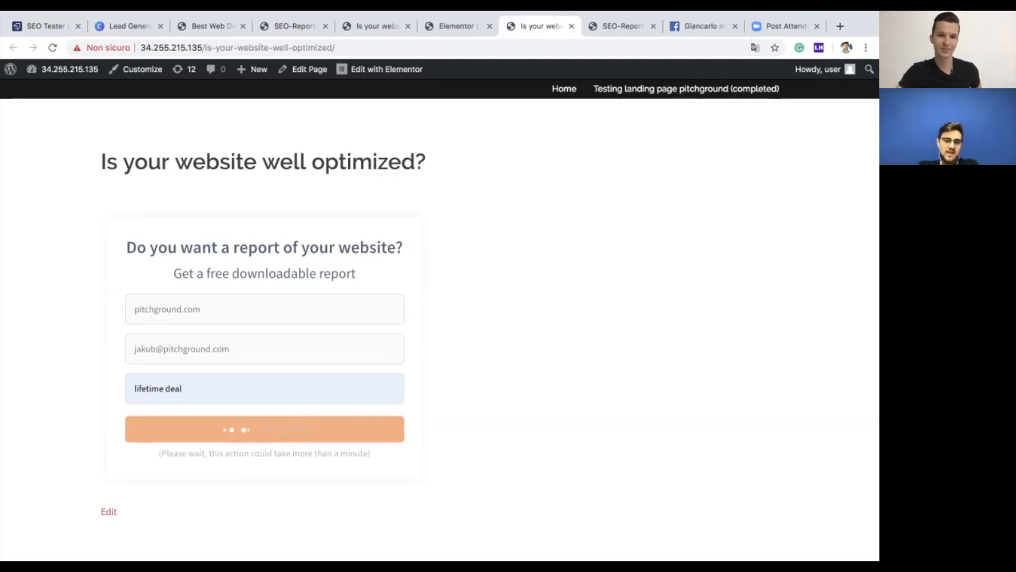
Step: Wait on the live page until the form shows 'Report is ready!' and the SEO-Report PDF downloads
scroll(490, 330, "down", 1)
scroll(440, 324, "down", 1)
scroll(440, 324, "up", 3)
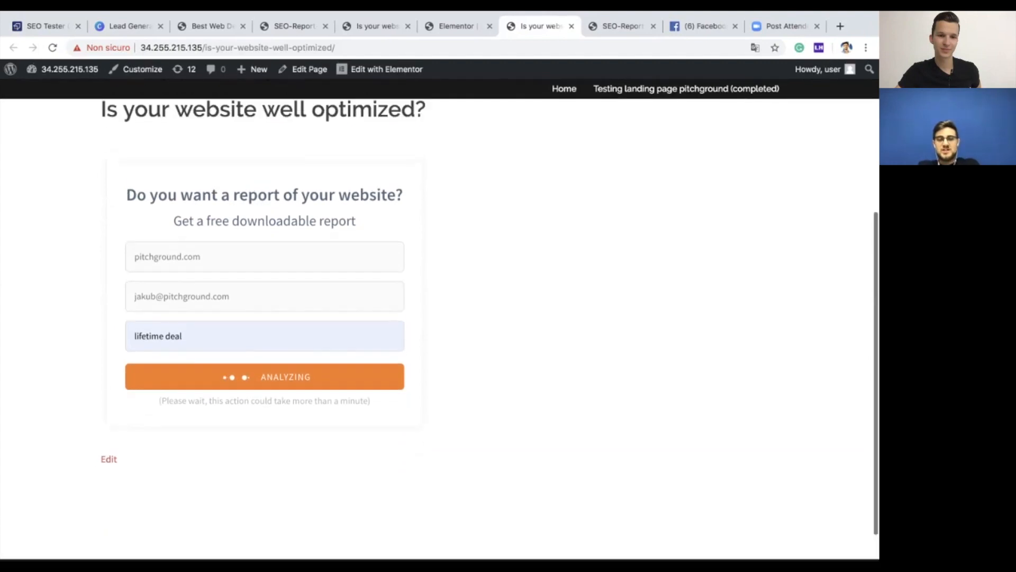
scroll(440, 324, "up", 1)
scroll(440, 324, "down", 1)
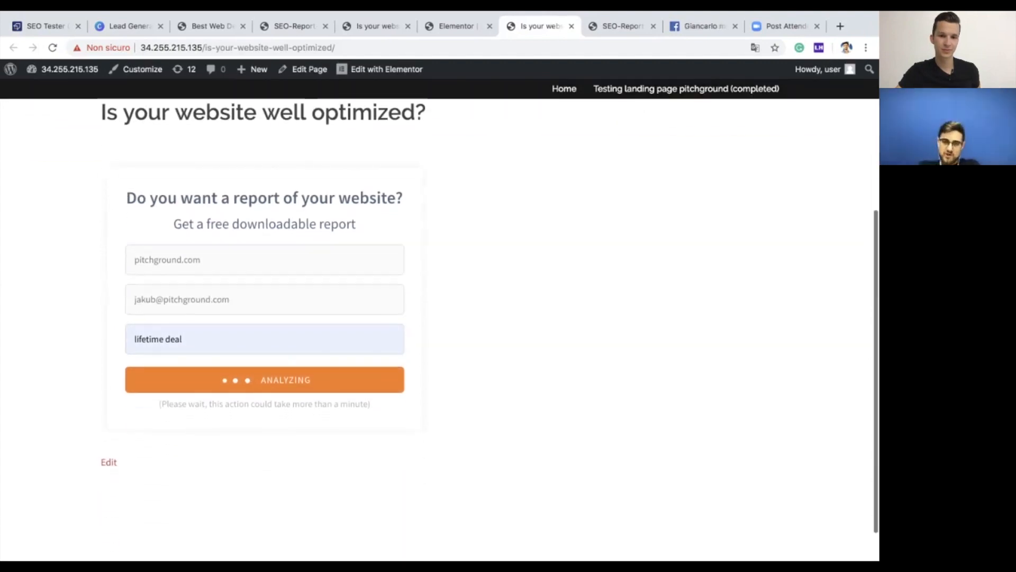
scroll(440, 330, "up", 4)
scroll(440, 331, "down", 4)
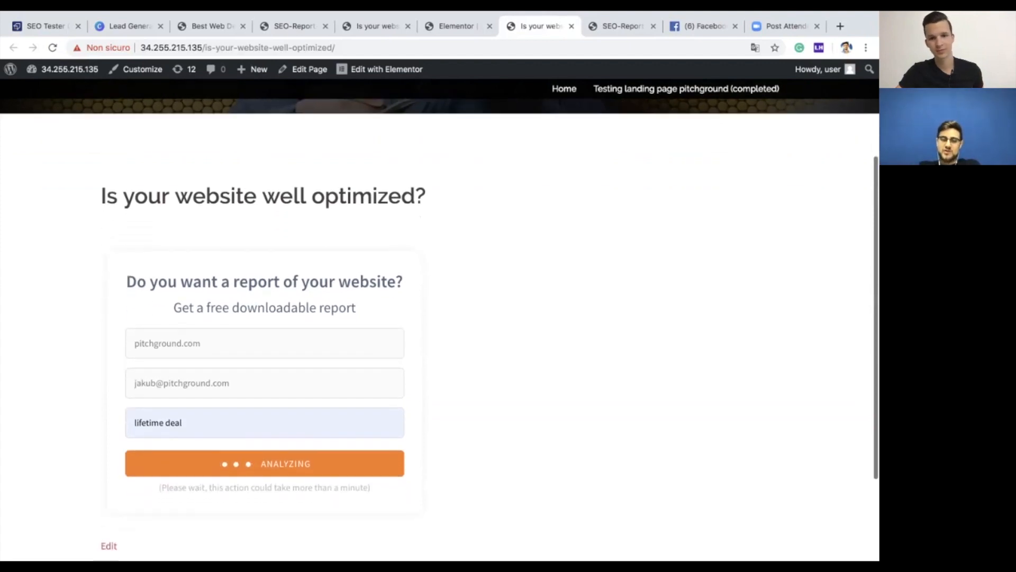
scroll(439, 331, "up", 1)
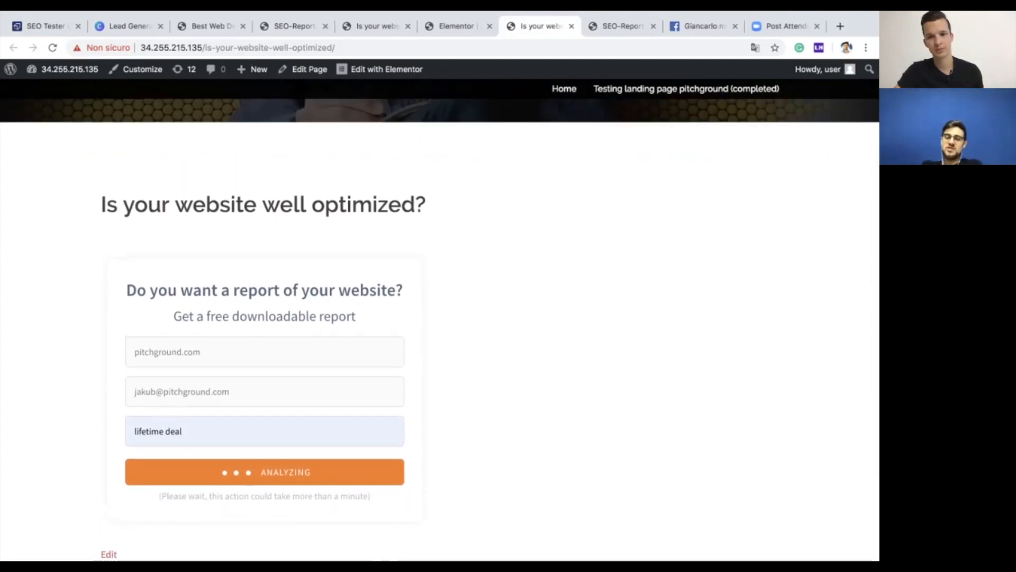
scroll(440, 330, "down", 1)
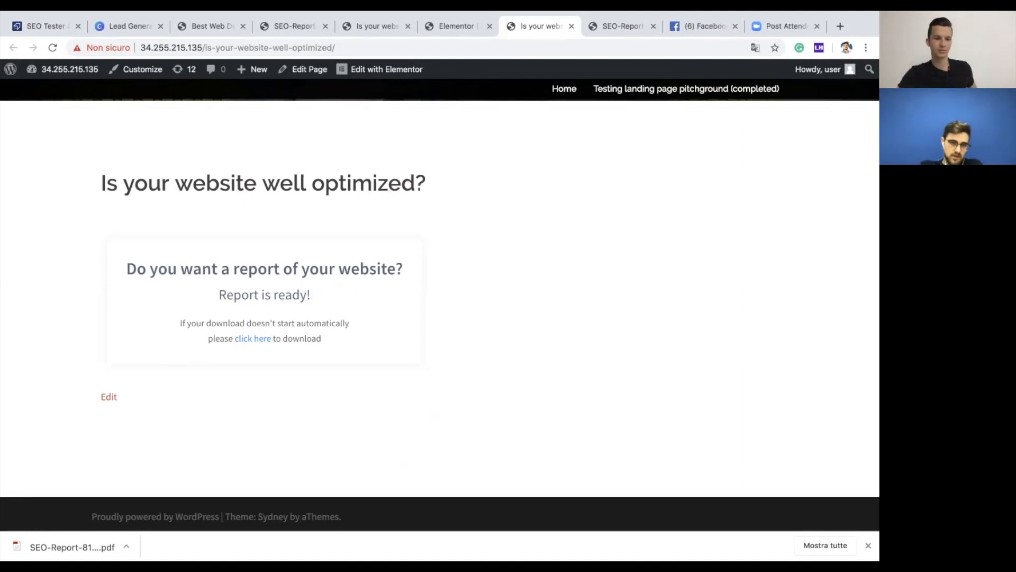
scroll(440, 307, "down", 1)
scroll(440, 307, "up", 3)
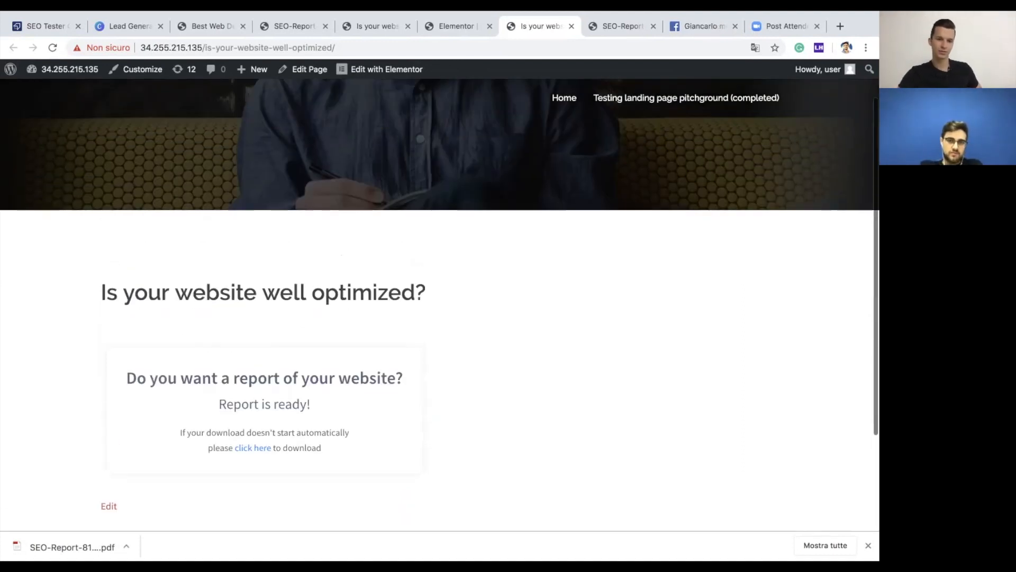
left_click(73, 546)
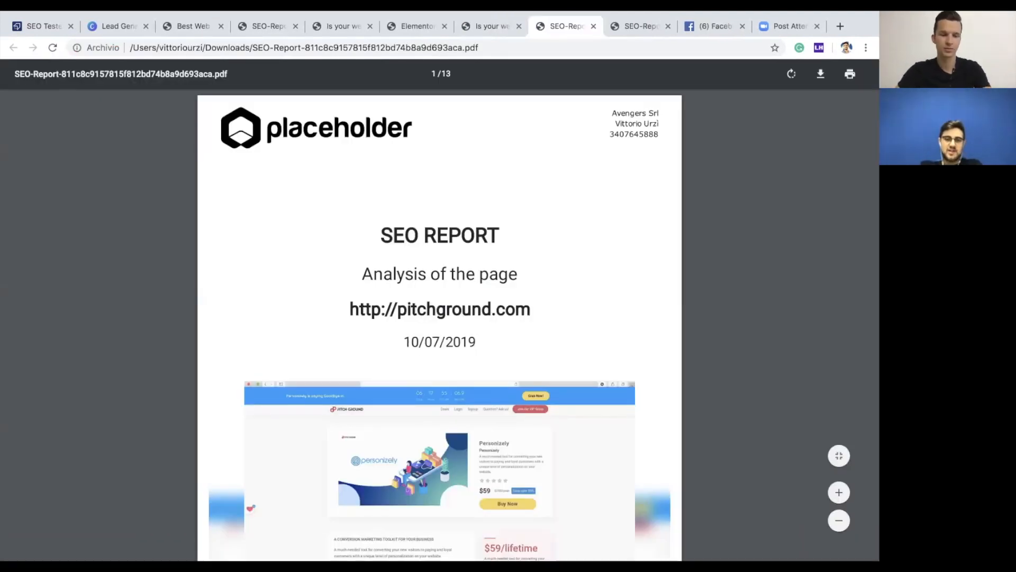
scroll(440, 324, "down", 3)
scroll(439, 324, "down", 2)
scroll(440, 324, "up", 3)
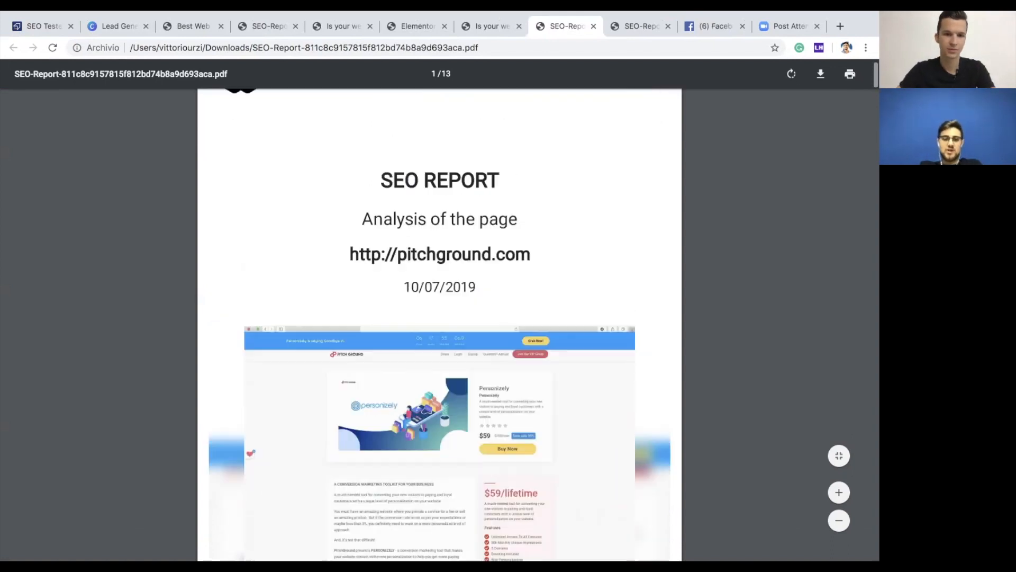
scroll(440, 324, "down", 3)
scroll(440, 325, "down", 15)
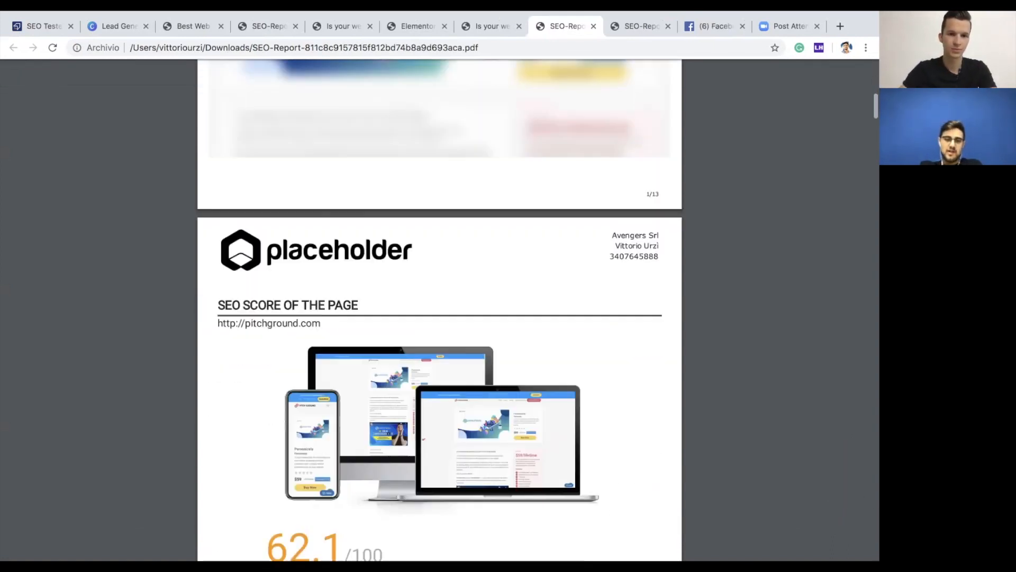
scroll(440, 325, "down", 15)
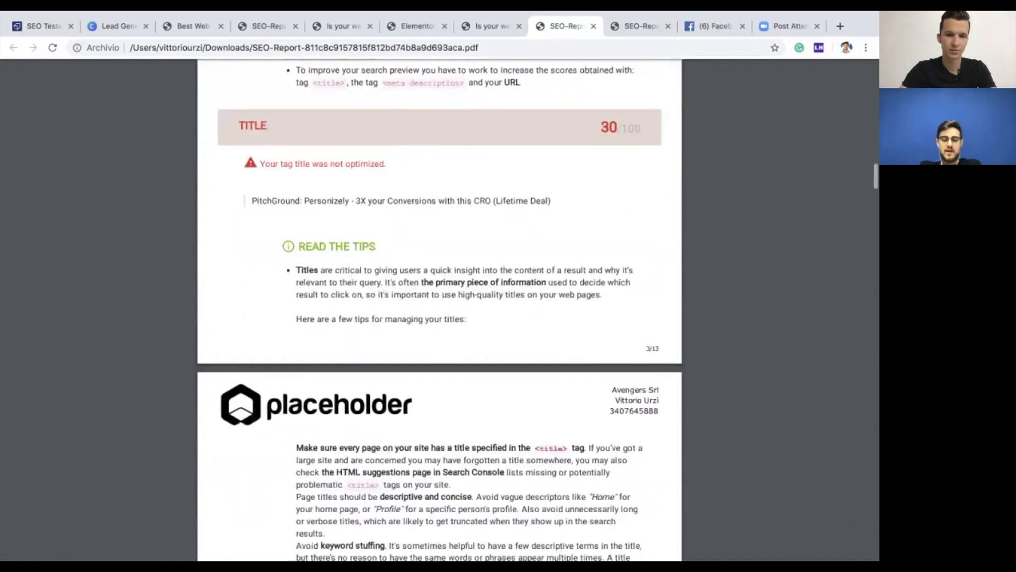
scroll(440, 325, "down", 15)
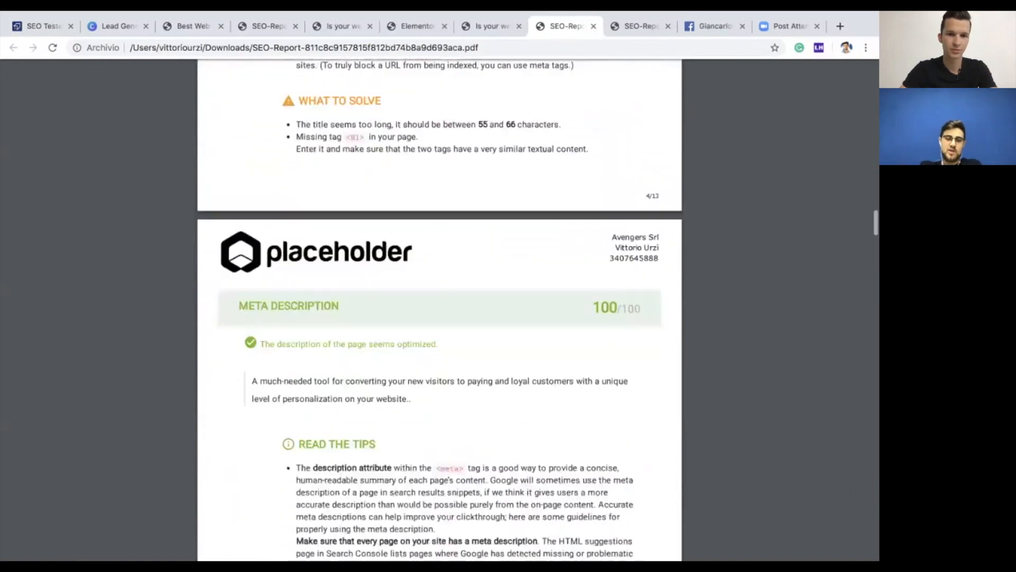
scroll(440, 325, "down", 15)
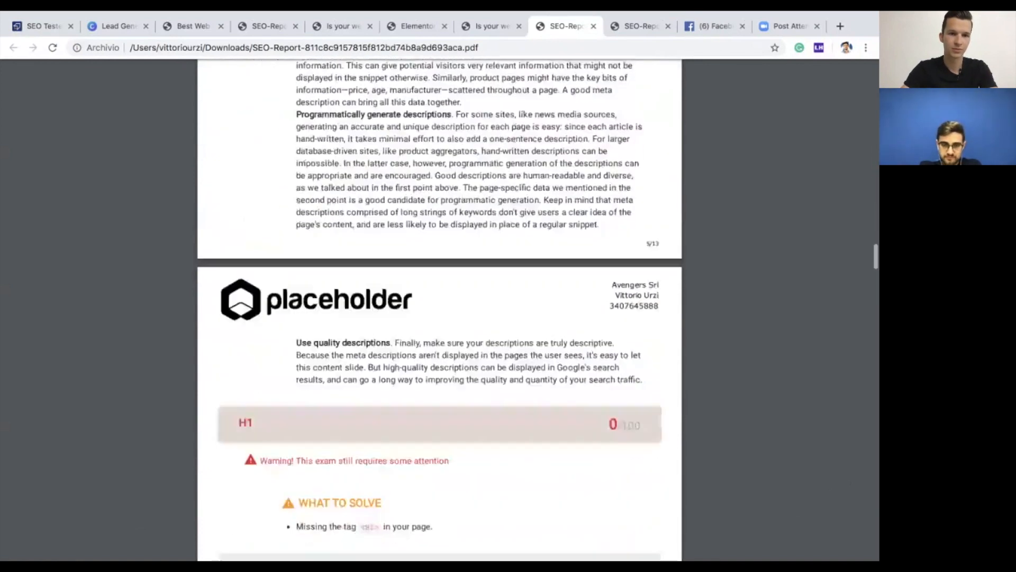
scroll(440, 324, "down", 20)
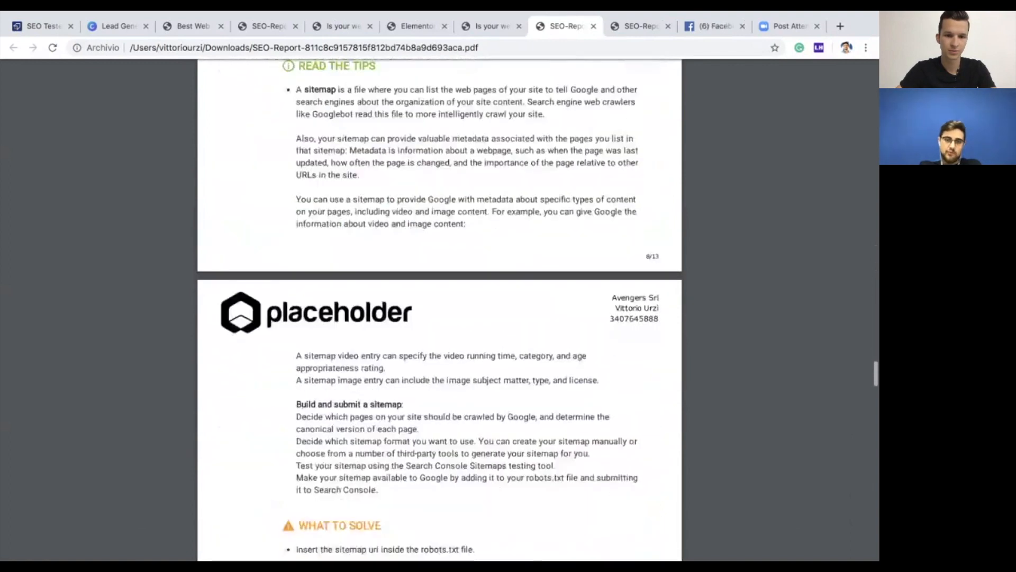
scroll(440, 324, "down", 20)
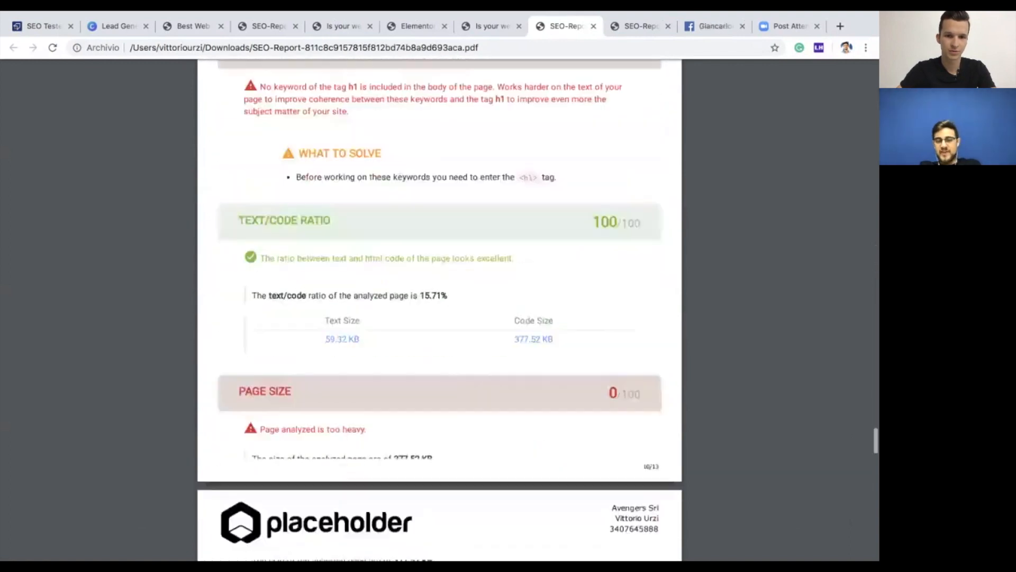
scroll(439, 324, "up", 20)
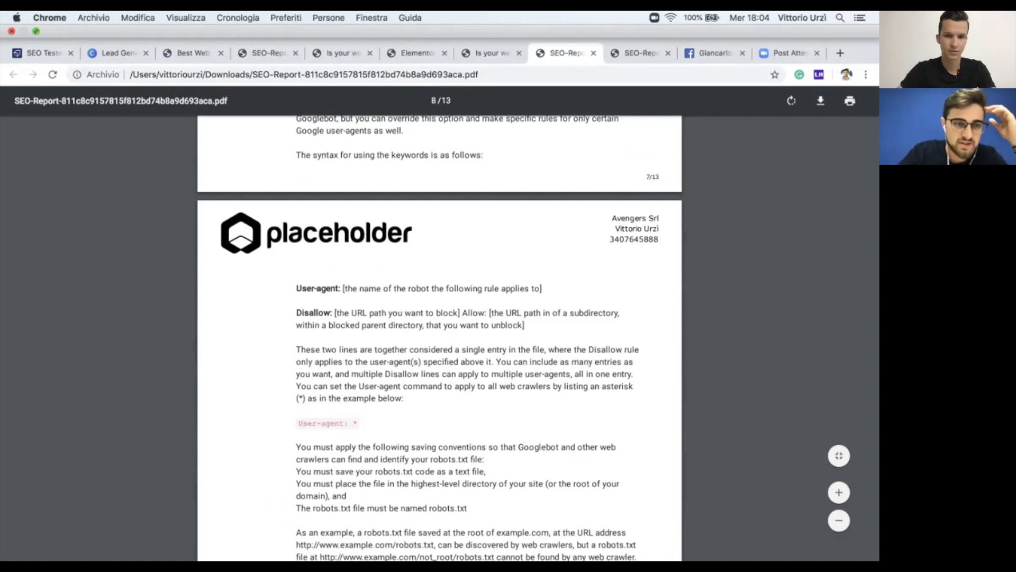
Step: Export the pitchground campaign's 2 leads to CSV and open export (1).csv
left_click(43, 53)
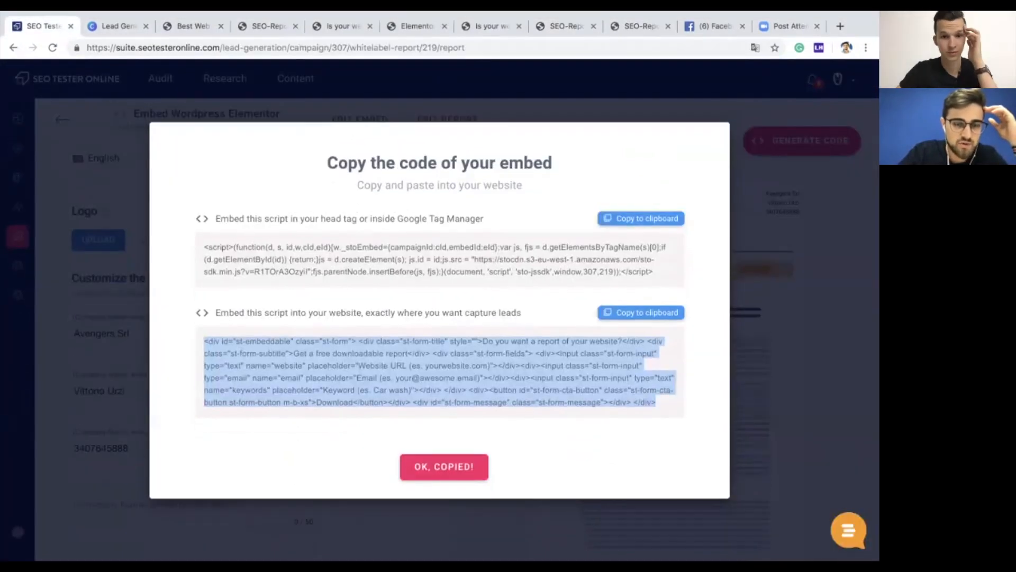
key("Escape")
left_click(17, 236)
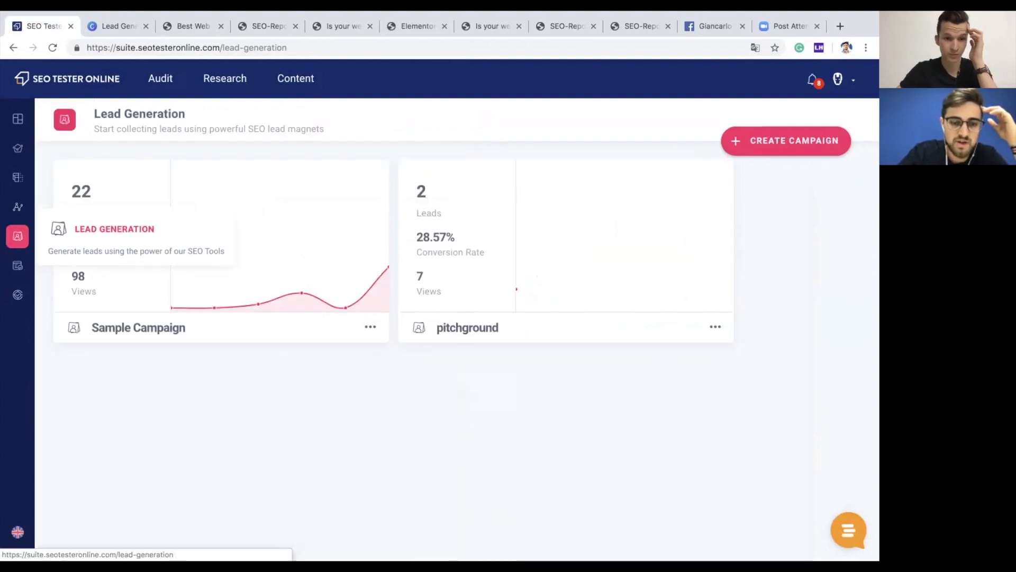
left_click(467, 327)
scroll(467, 339, "down", 1)
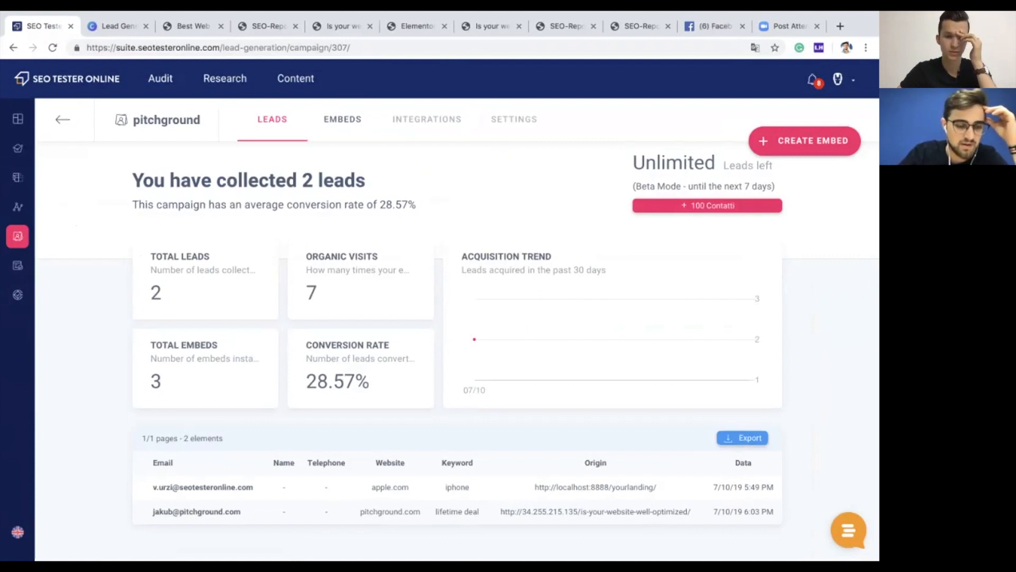
left_click(742, 438)
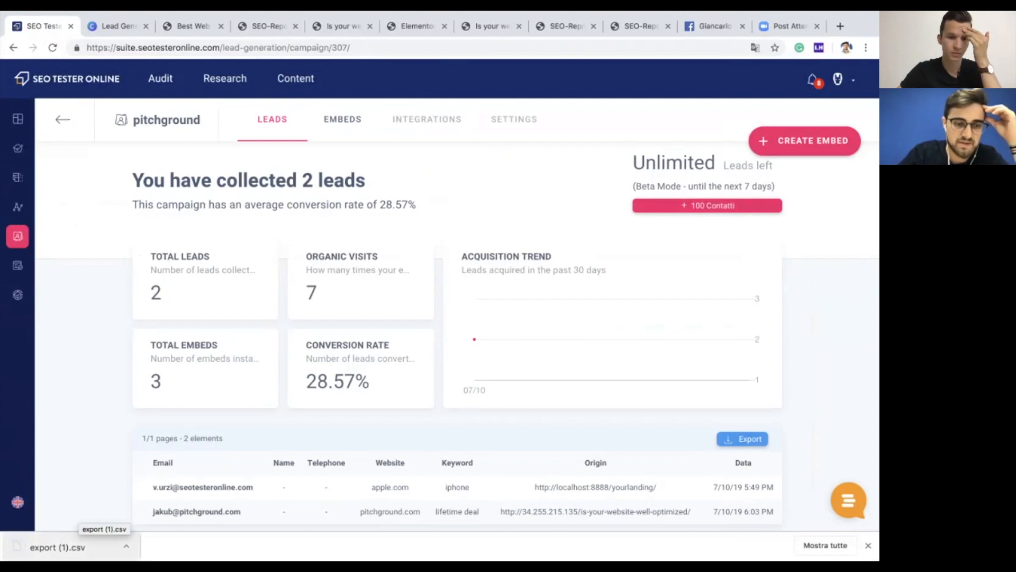
left_click(57, 546)
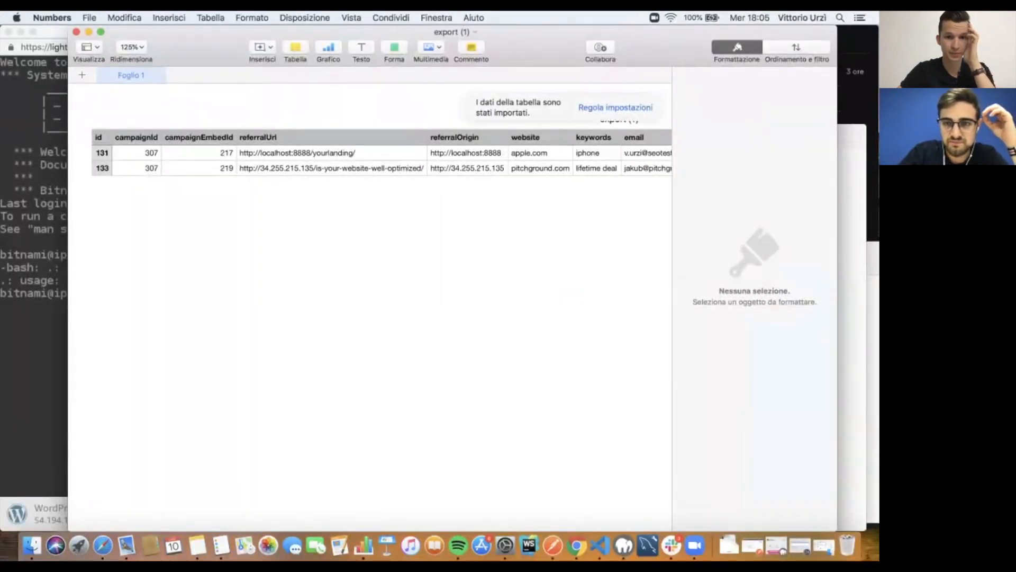
Step: Review the exported lead columns, then close the export (1) and export spreadsheets in Numbers
scroll(371, 158, "right", 10)
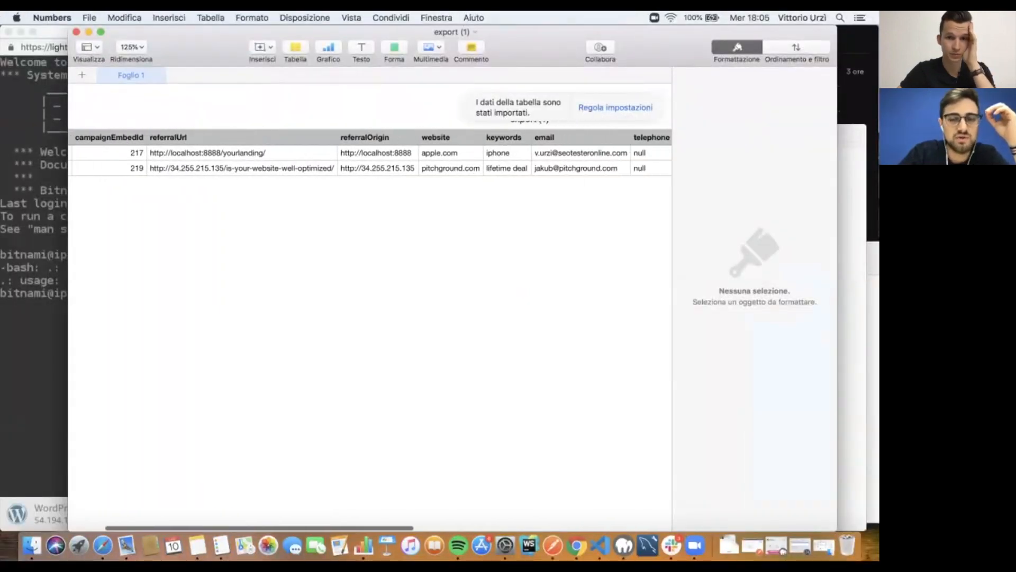
scroll(371, 159, "left", 10)
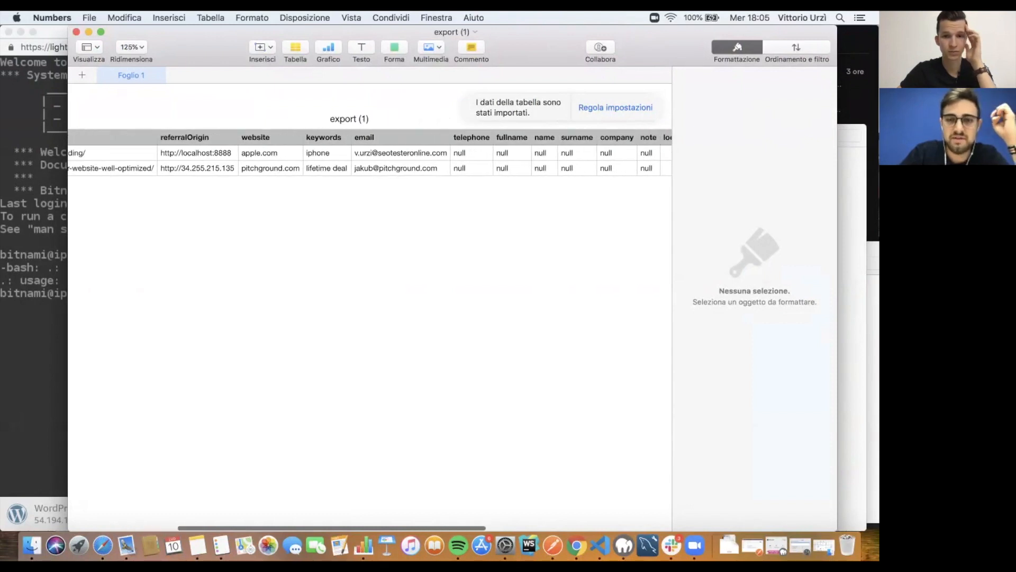
scroll(370, 158, "right", 5)
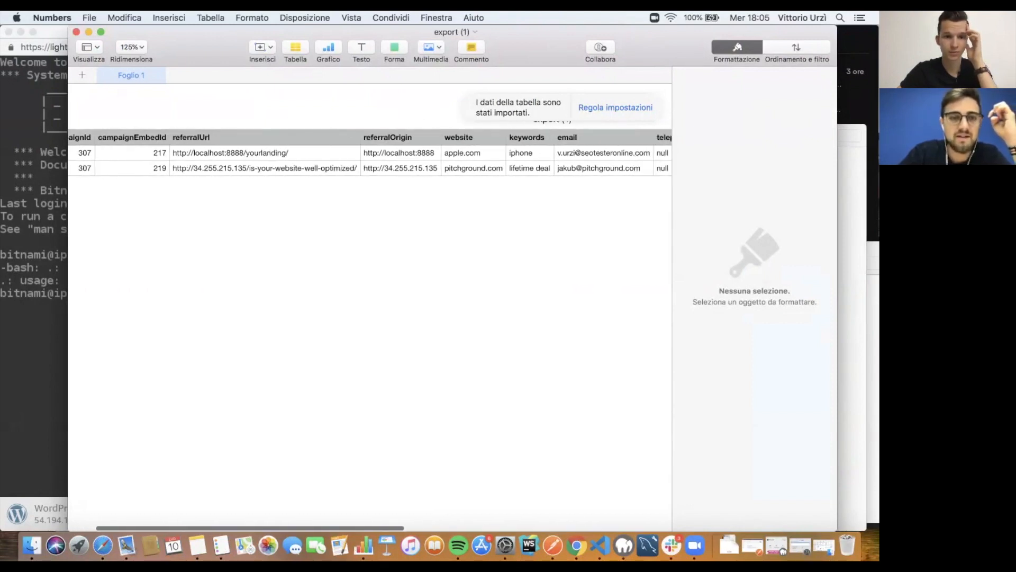
scroll(371, 159, "right", 5)
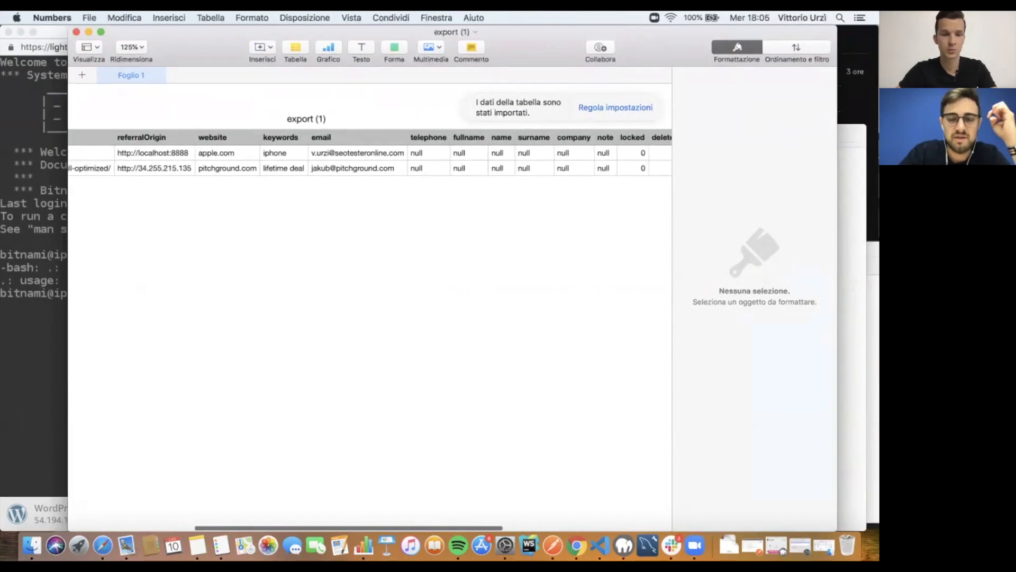
scroll(370, 159, "left", 10)
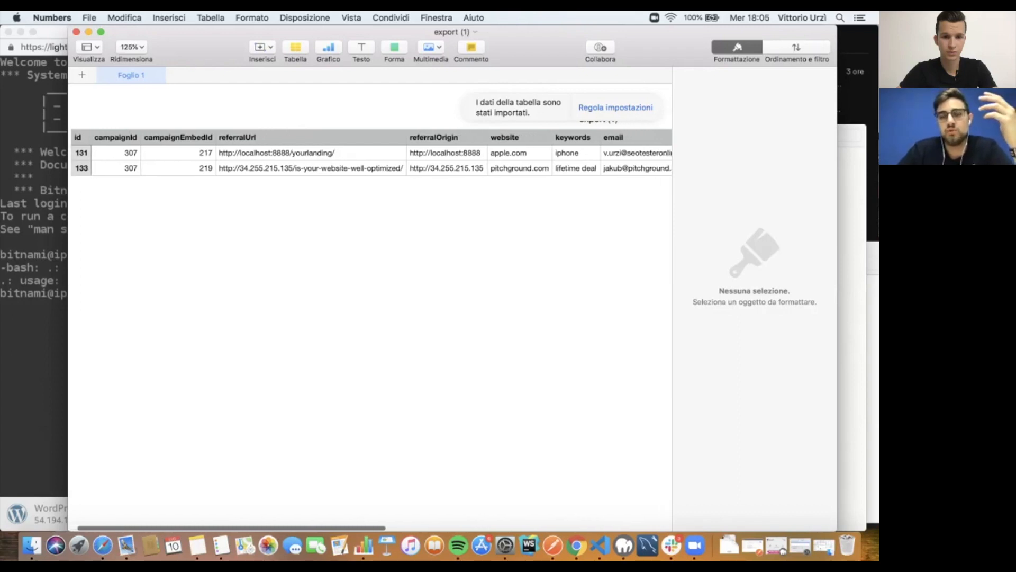
scroll(371, 159, "right", 4)
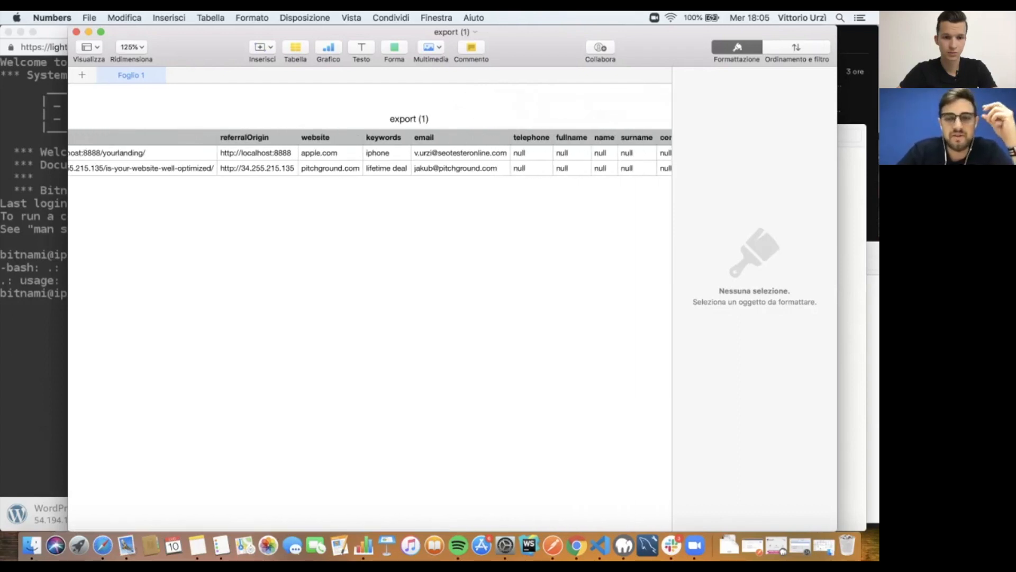
scroll(370, 158, "right", 2)
scroll(371, 159, "right", 1)
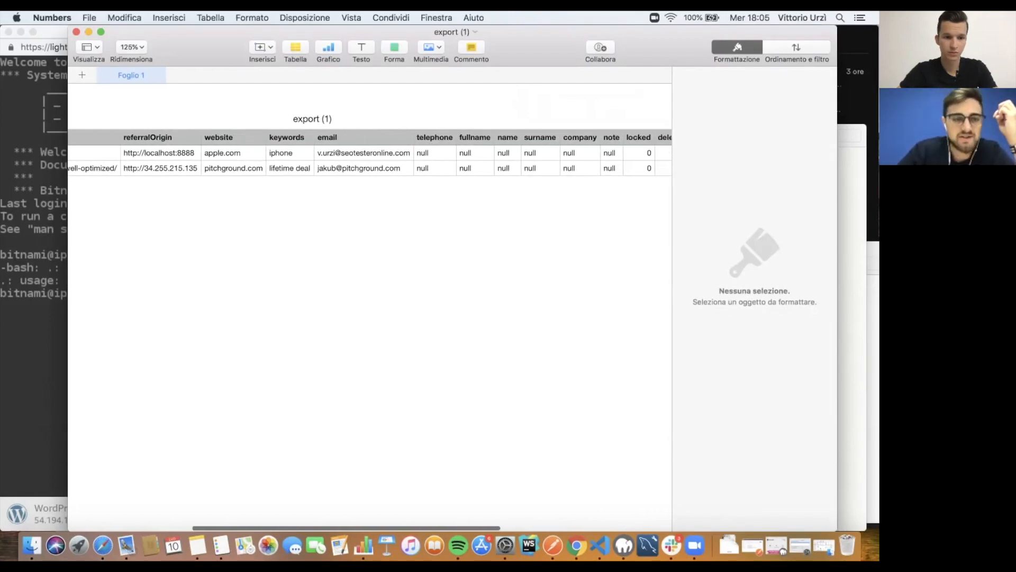
scroll(370, 158, "right", 6)
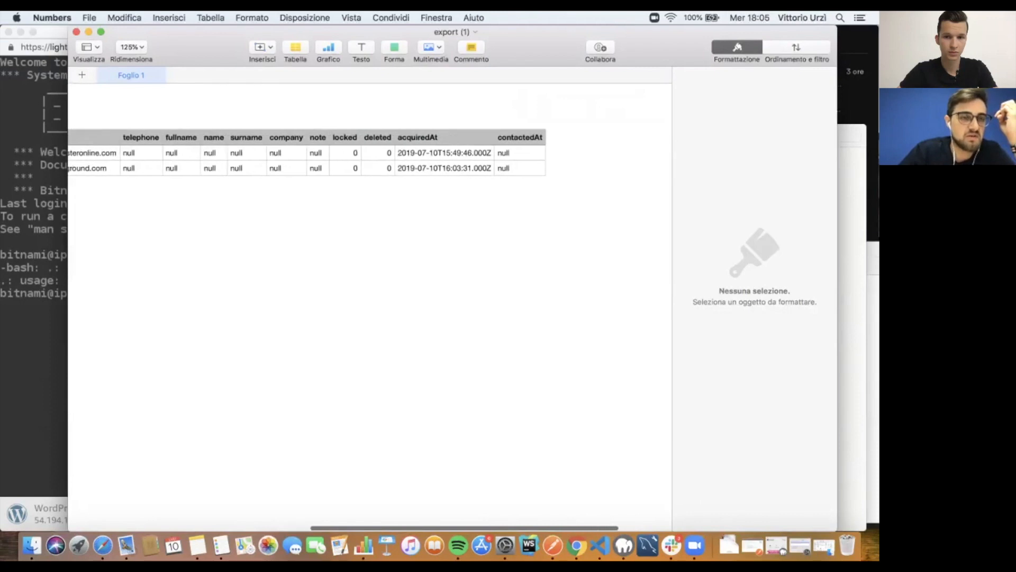
scroll(370, 159, "left", 10)
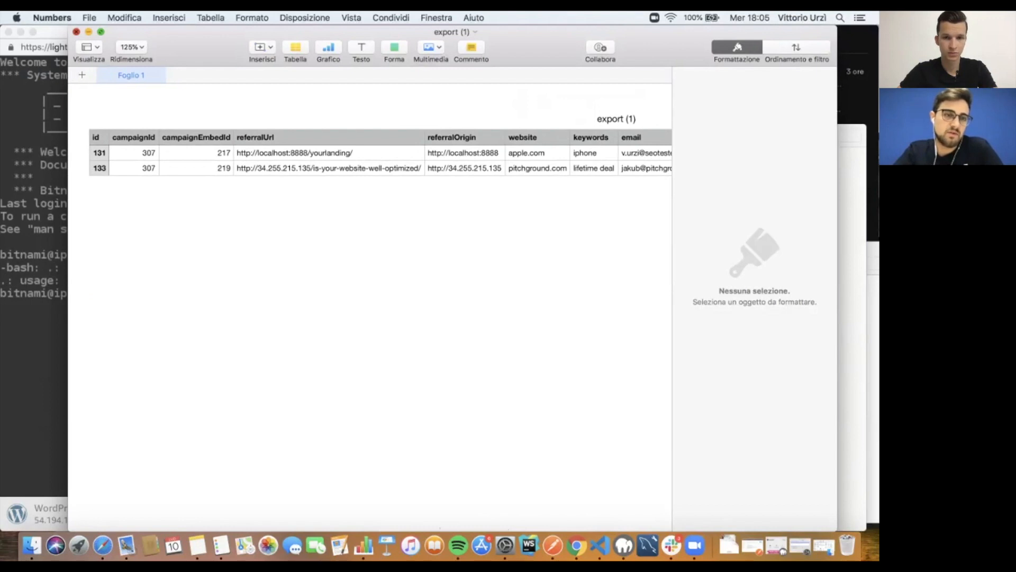
left_click(77, 32)
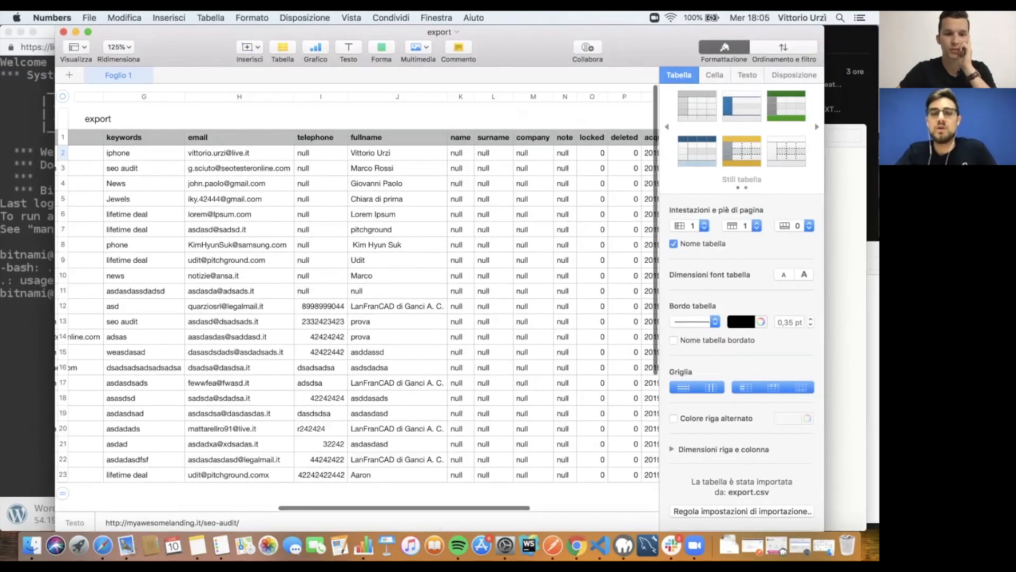
left_click(63, 32)
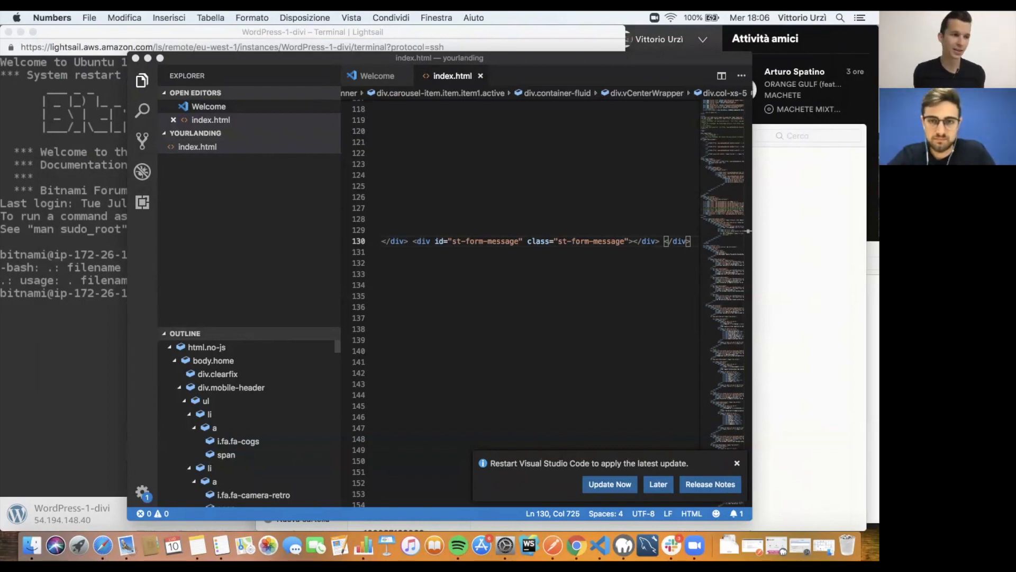
Step: Close the Lightsail terminal window and bring Chrome back to the front
left_click(9, 32)
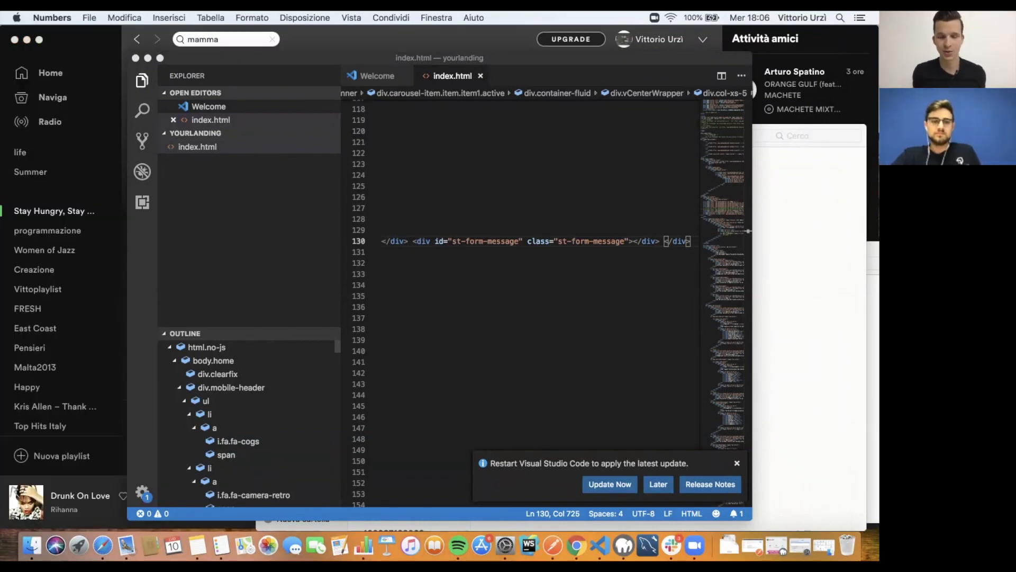
left_click(576, 545)
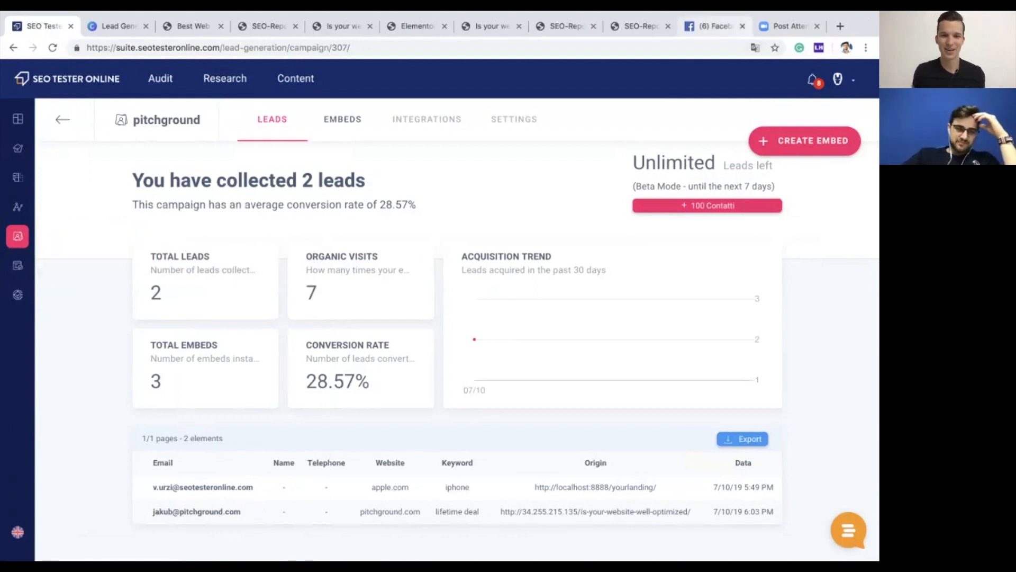
Step: Close the Facebook tab and open the Sample Campaign's page with its 22 leads
left_click(742, 26)
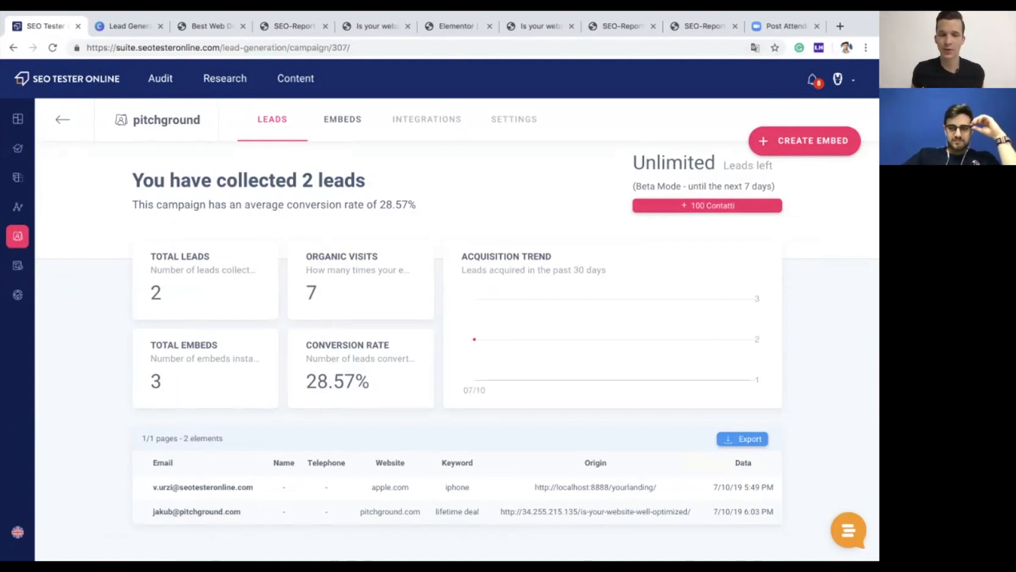
left_click(17, 236)
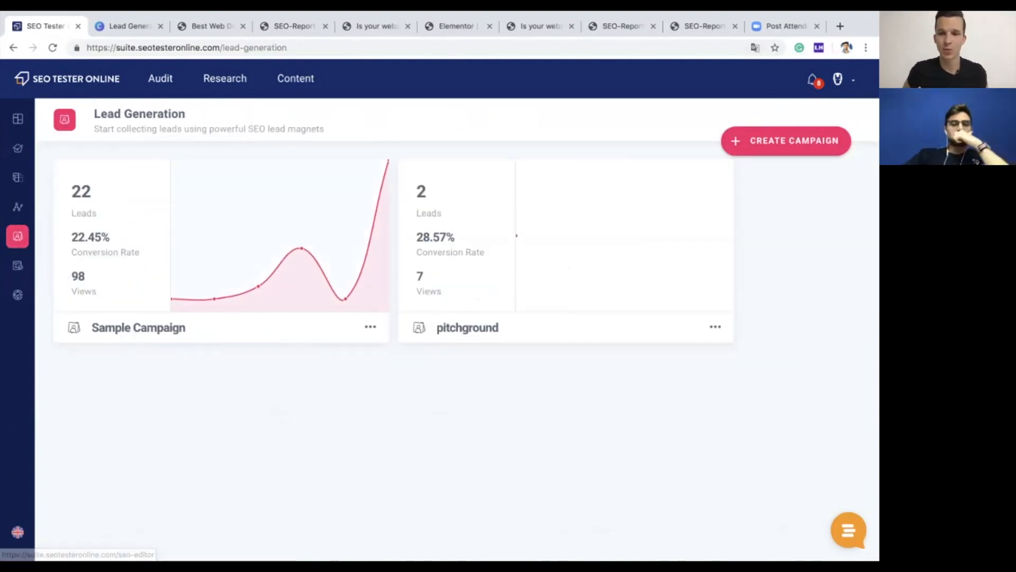
left_click(138, 327)
scroll(457, 349, "down", 1)
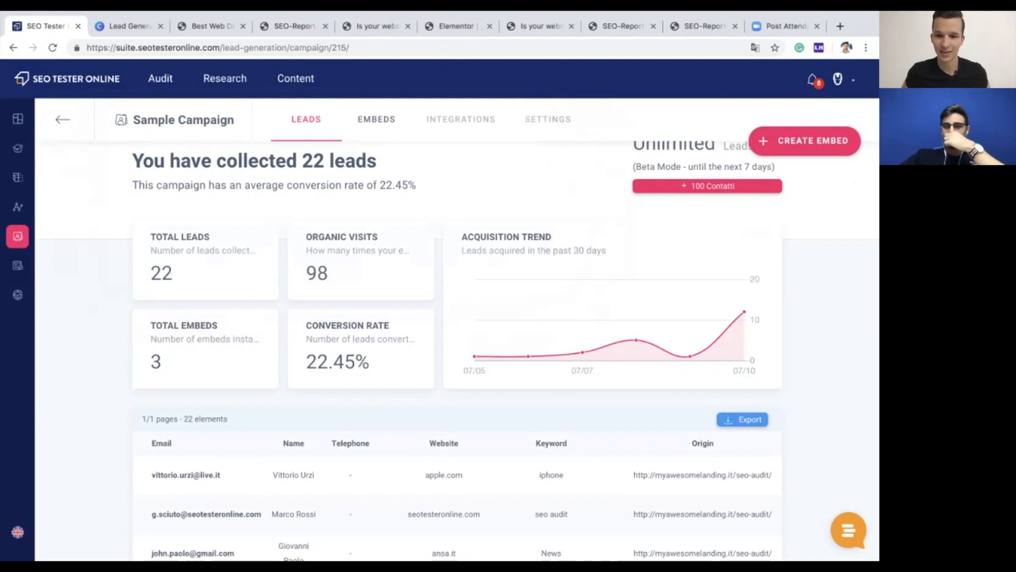
scroll(458, 349, "up", 1)
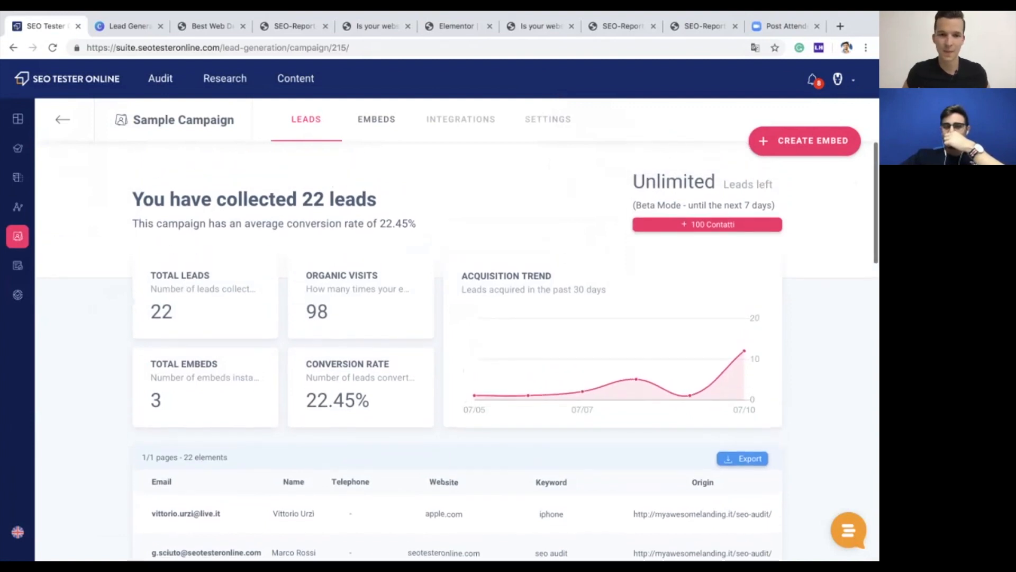
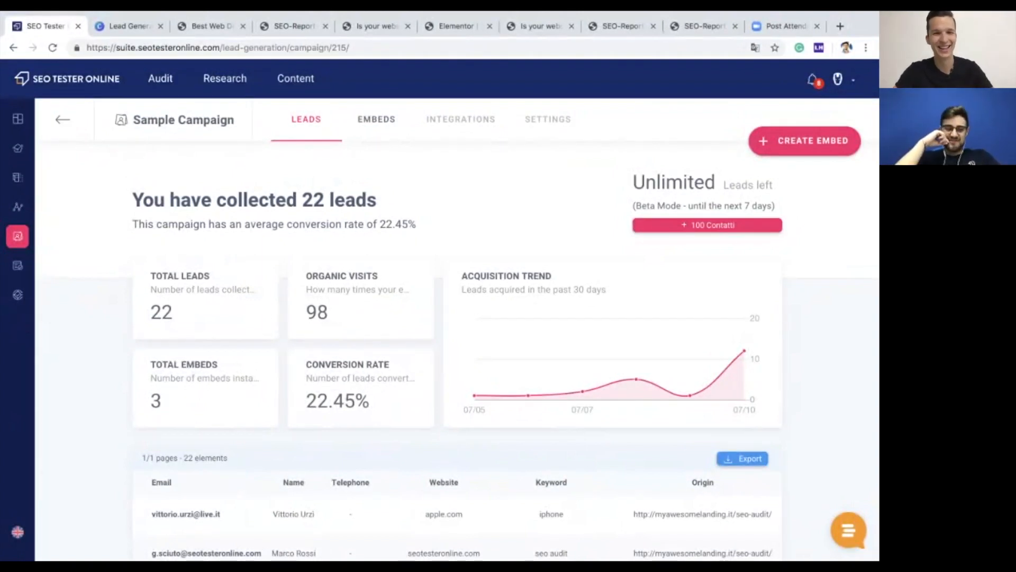
scroll(521, 344, "down", 1)
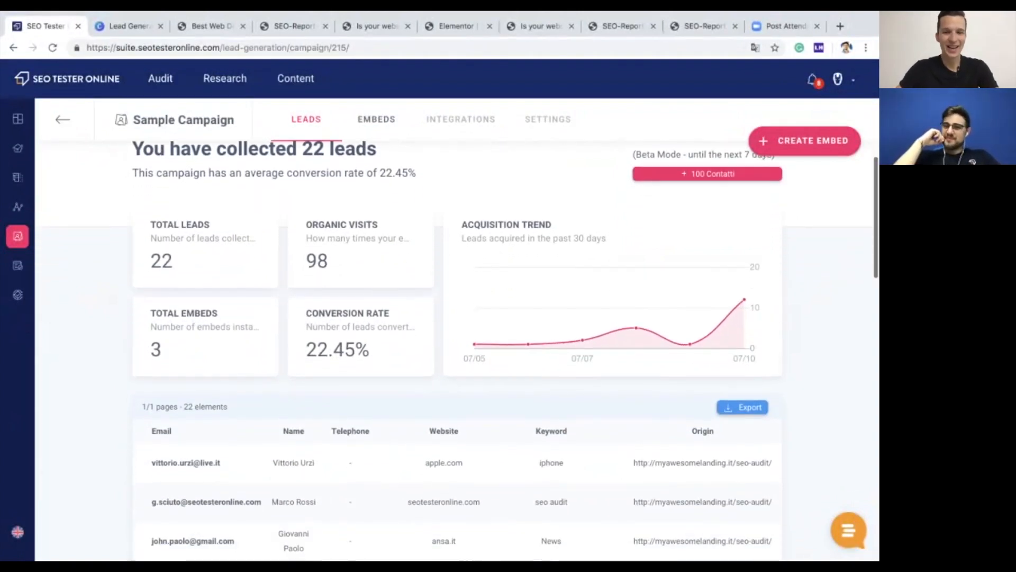
scroll(457, 328, "down", 1)
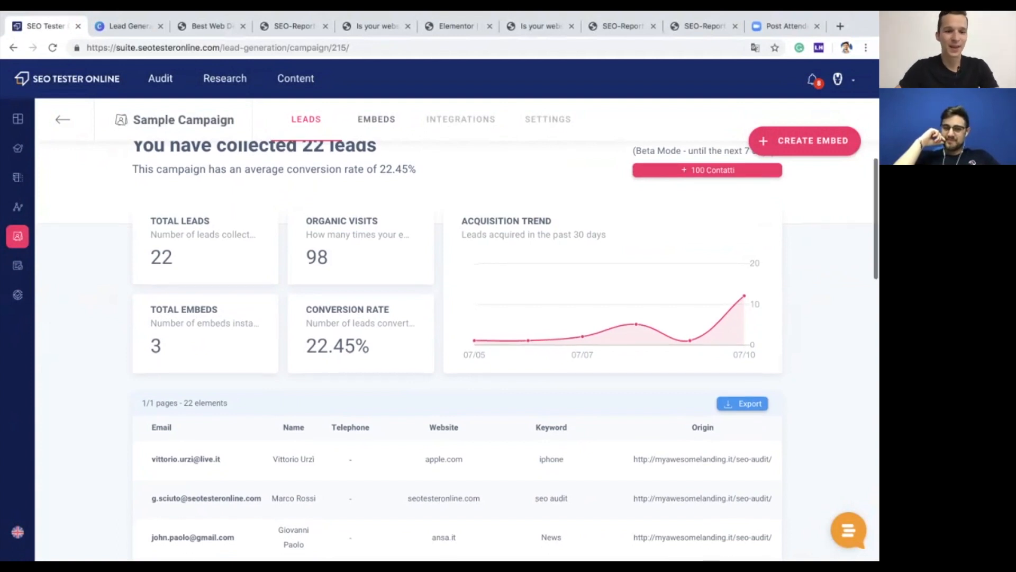
scroll(457, 349, "down", 1)
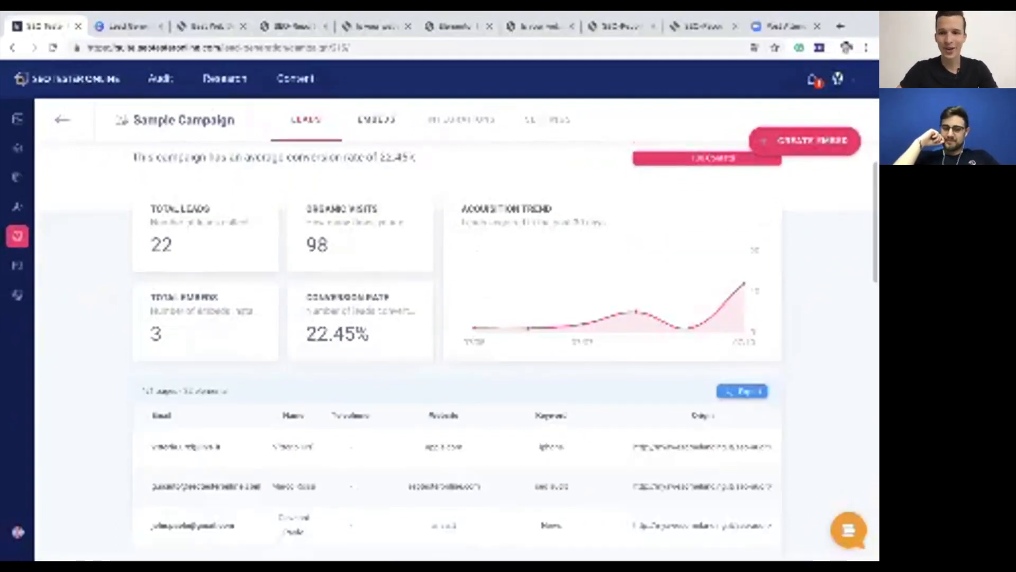